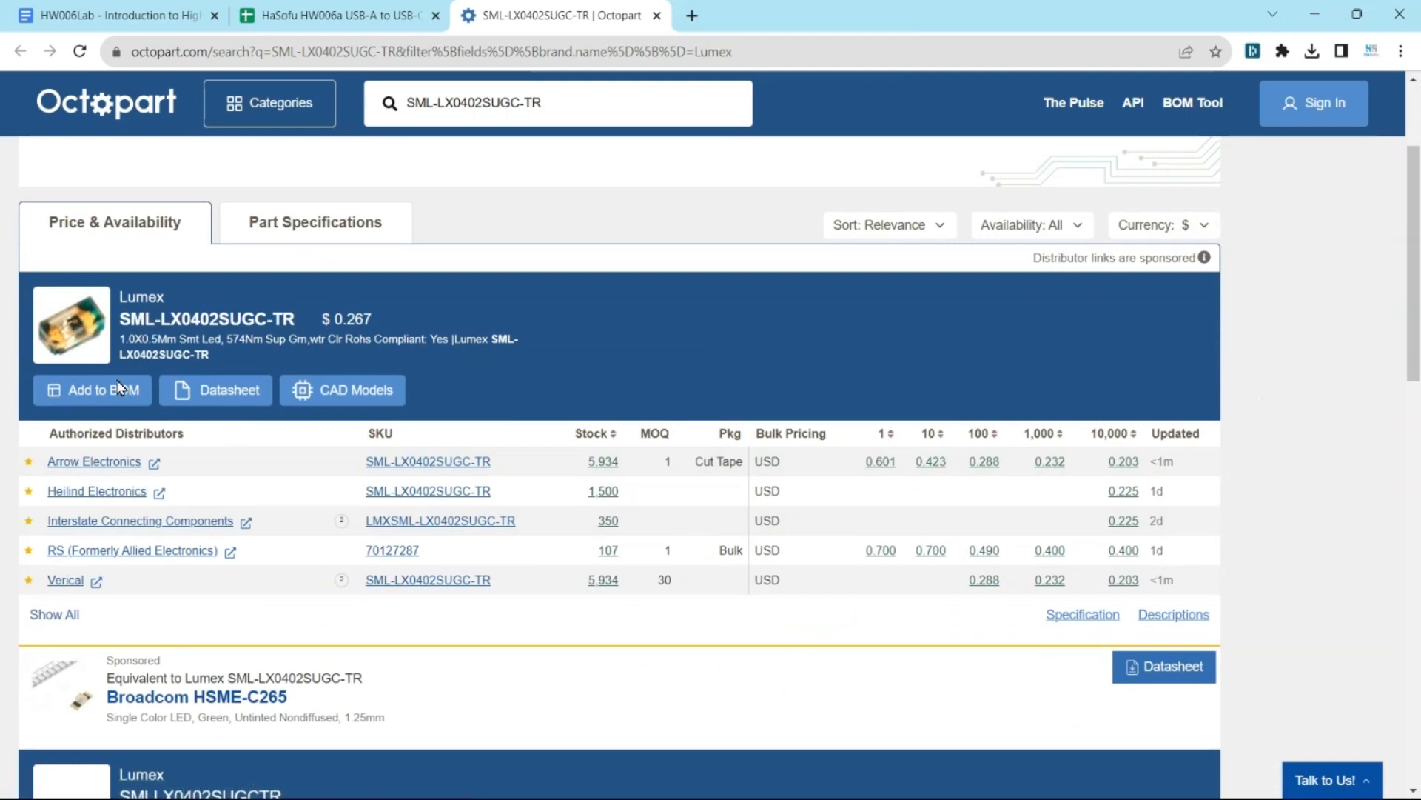
Open the Lumex SML-LX0402SUGC-TR datasheet, review its drawing, download it, and return to the part search results.
left_click(229, 392)
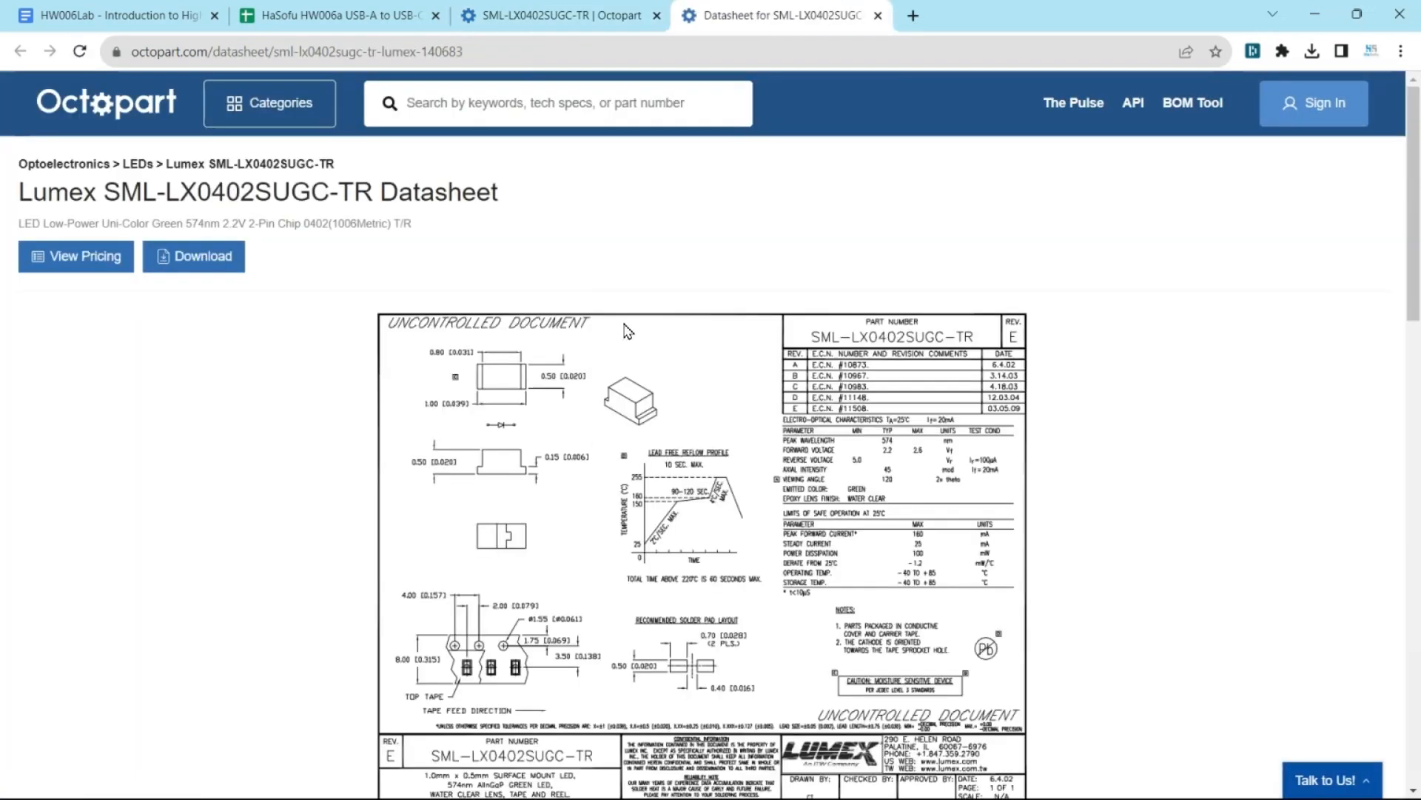
scroll(615, 311, "down", 2)
scroll(603, 278, "up", 1)
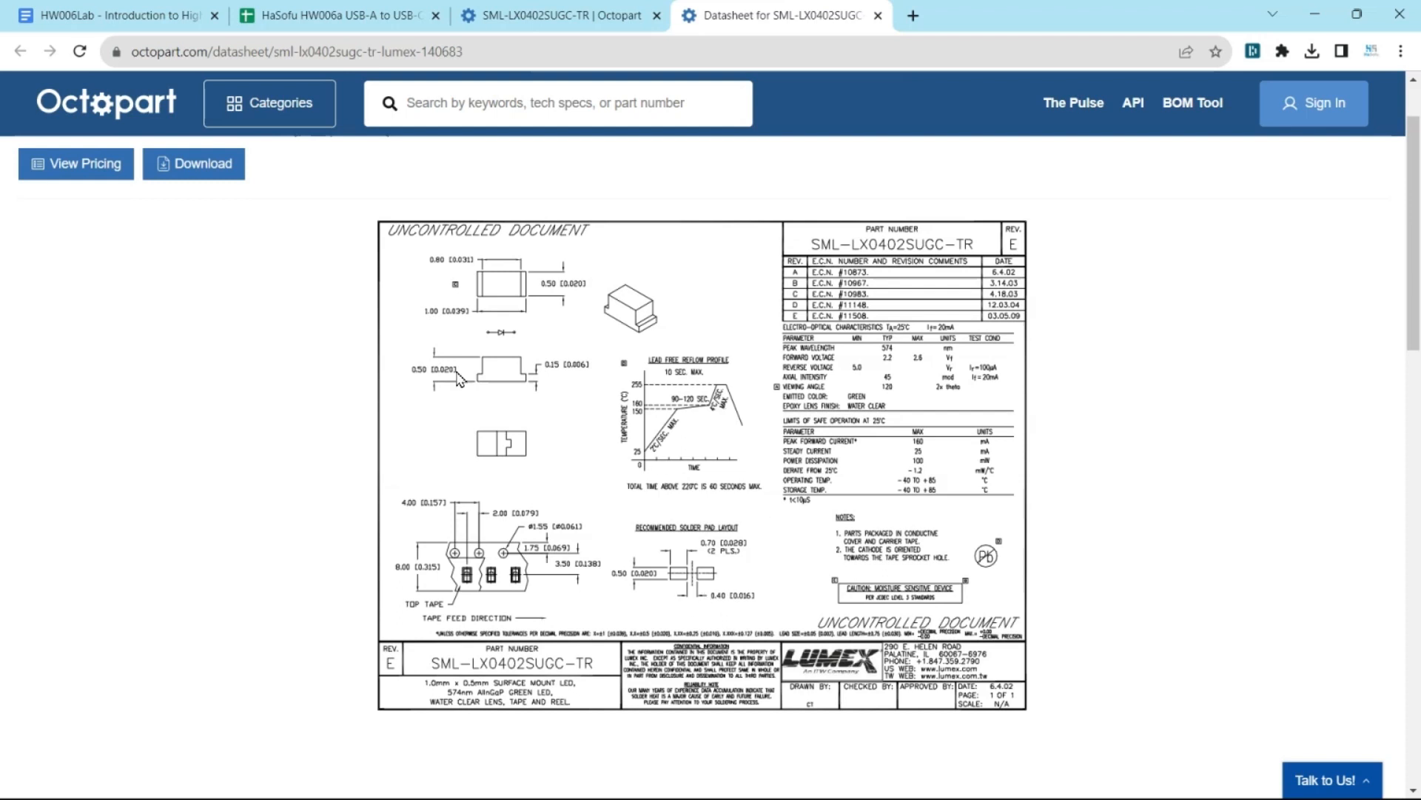
left_click(213, 171)
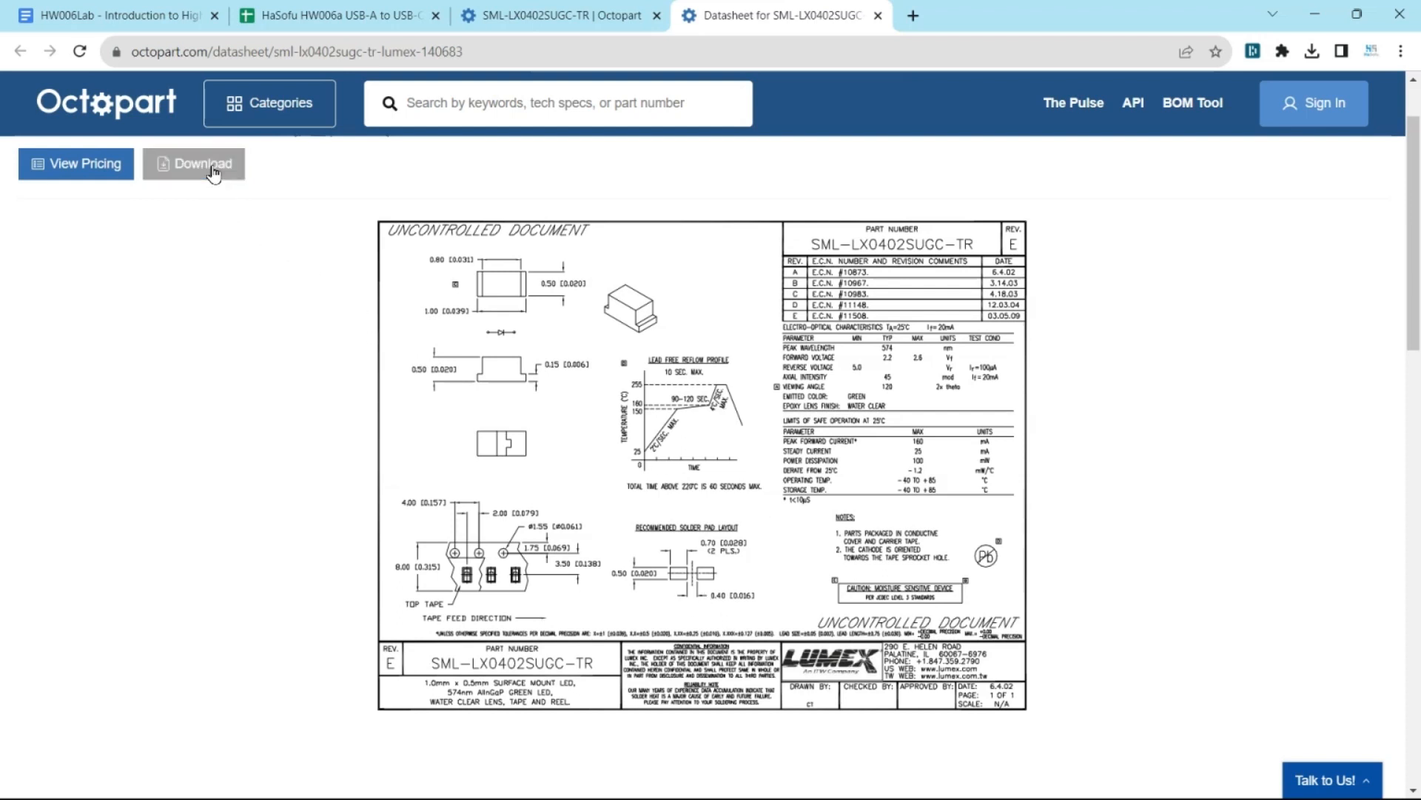
left_click(551, 18)
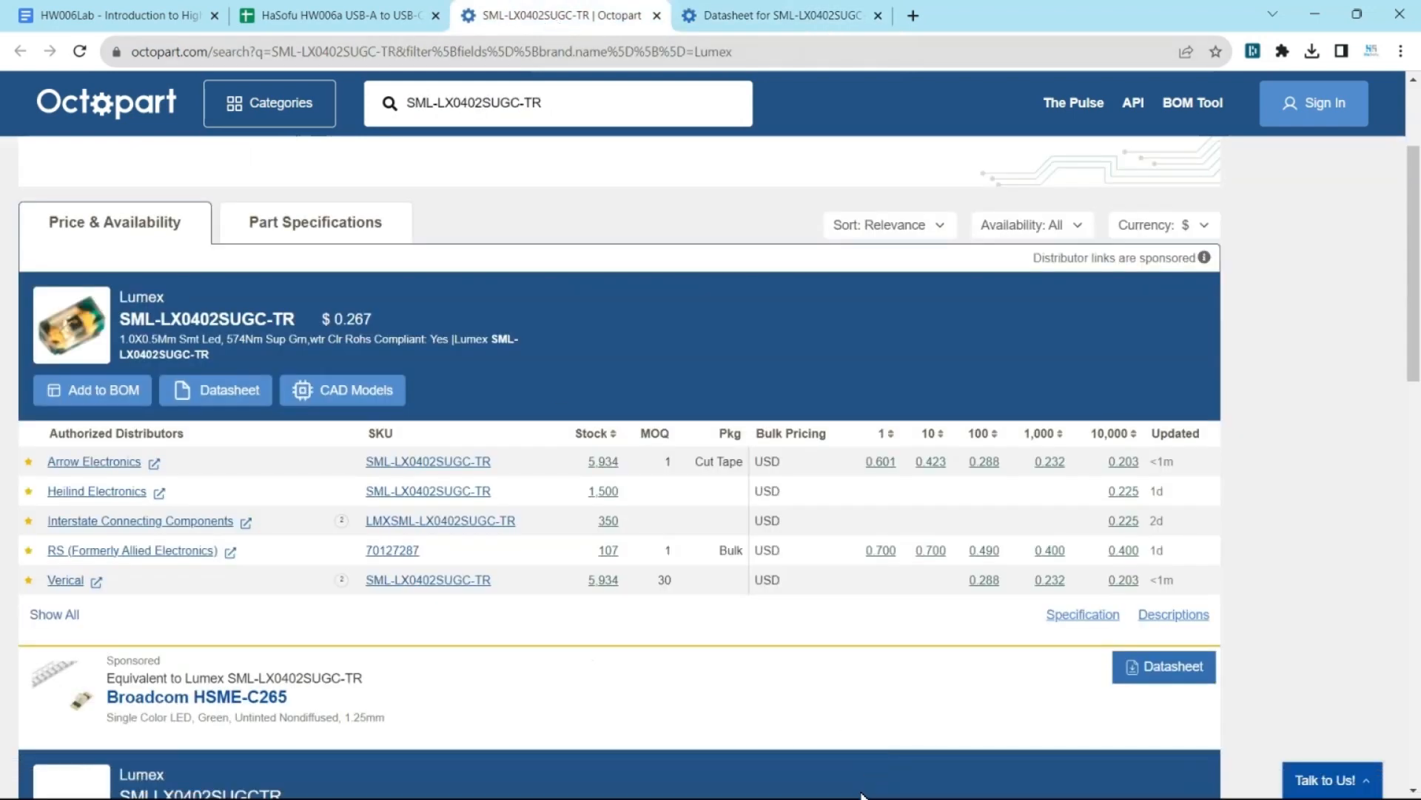
Switch to Altium Designer and save the Lumex SML-LX0402SUGC-TR part to the workspace as a new Diodes component.
left_click(835, 781)
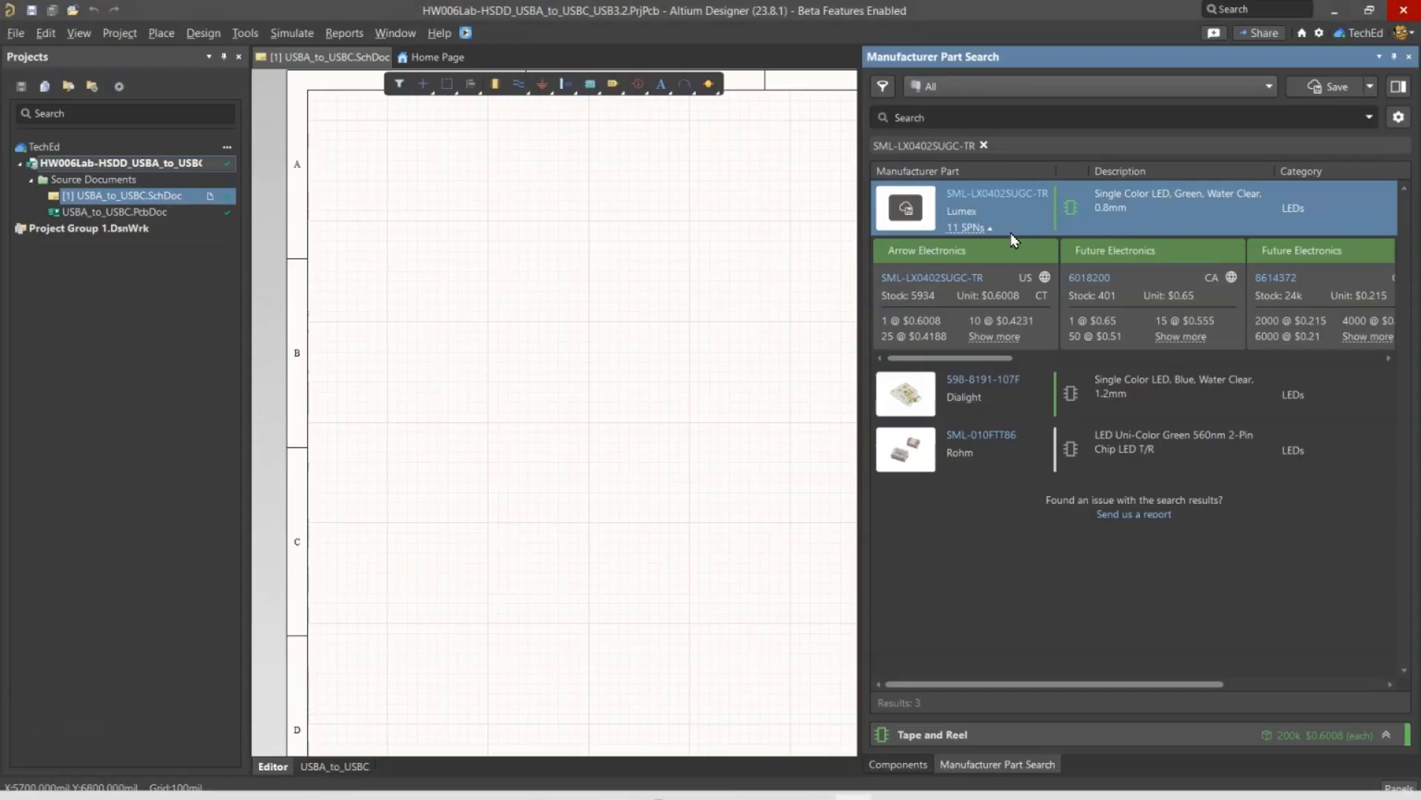
right_click(1124, 220)
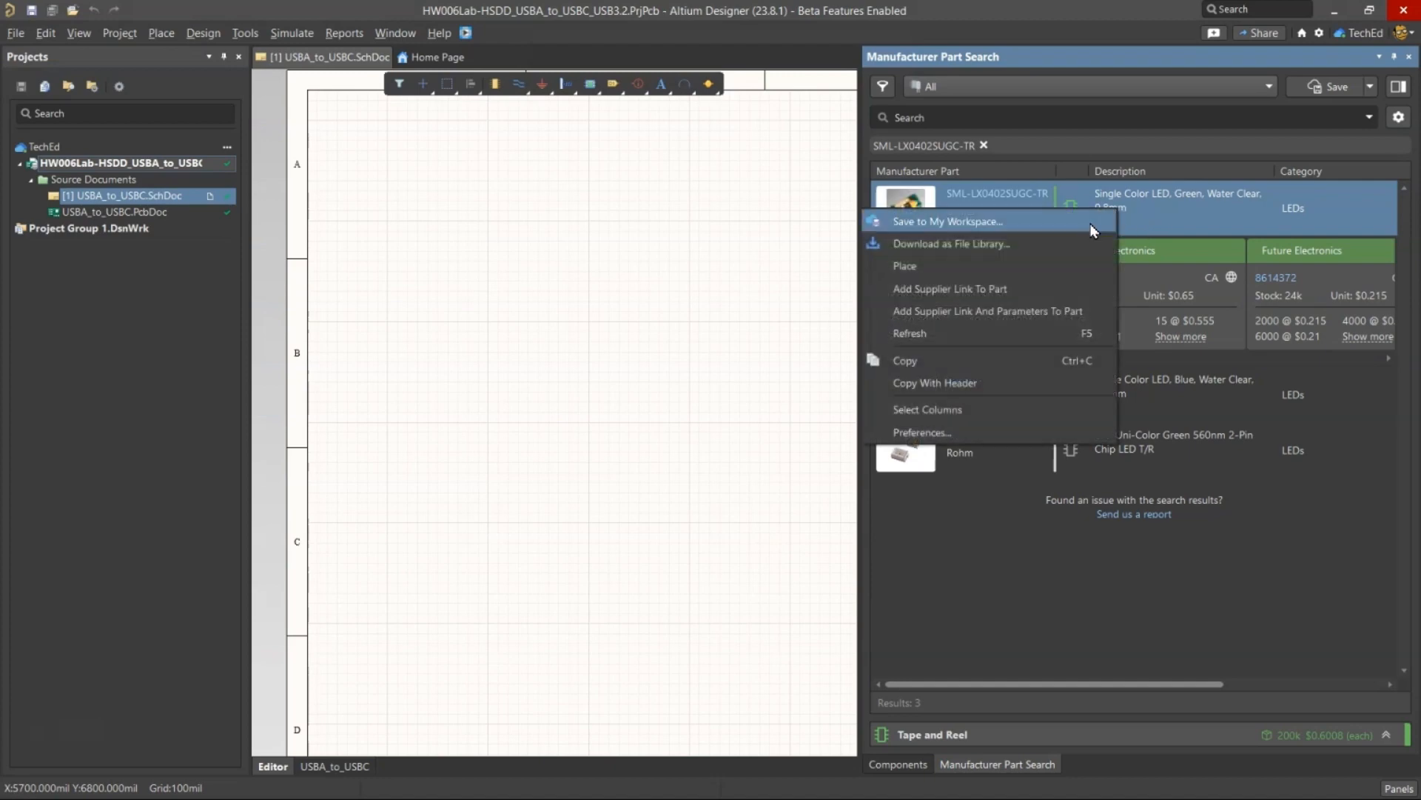
left_click(1090, 224)
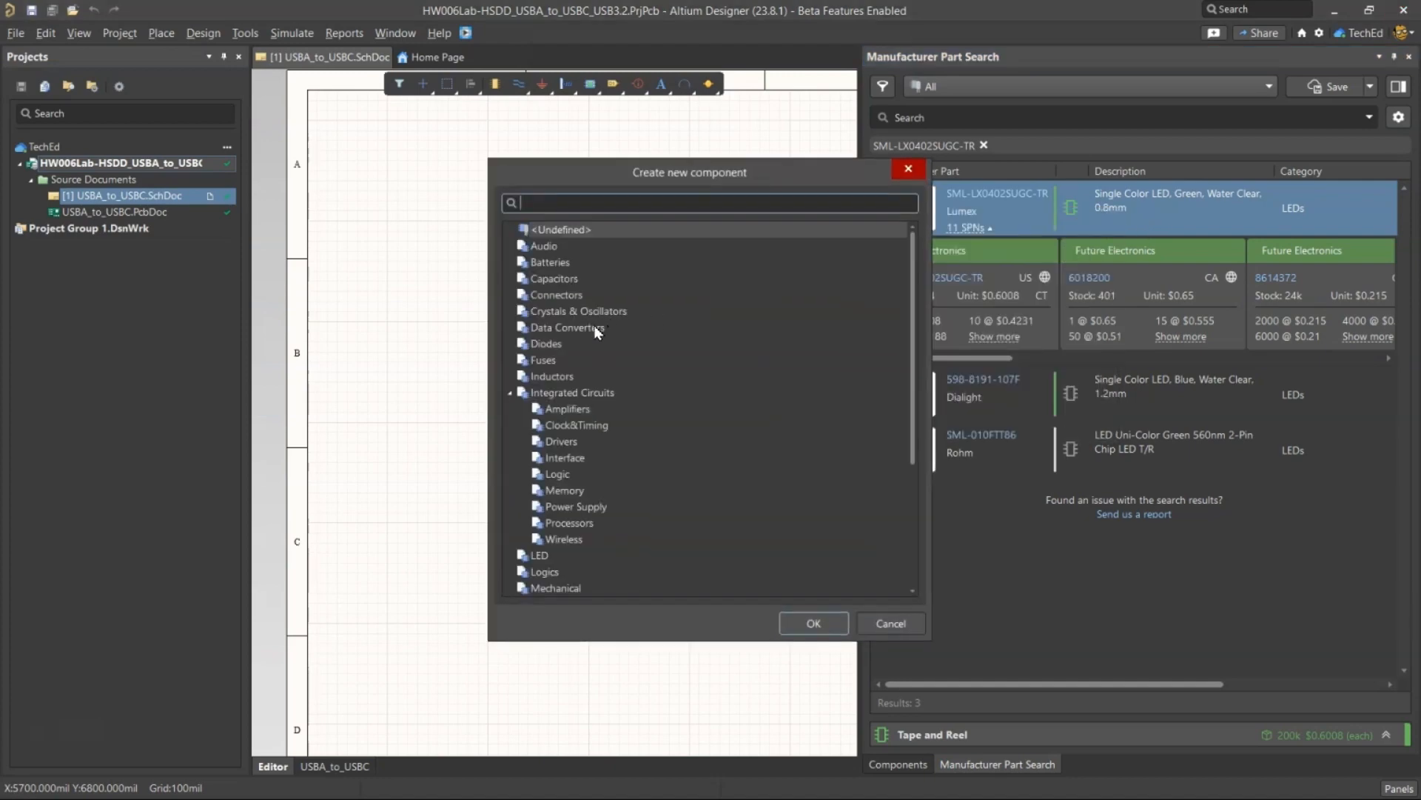
left_click(596, 343)
left_click(814, 622)
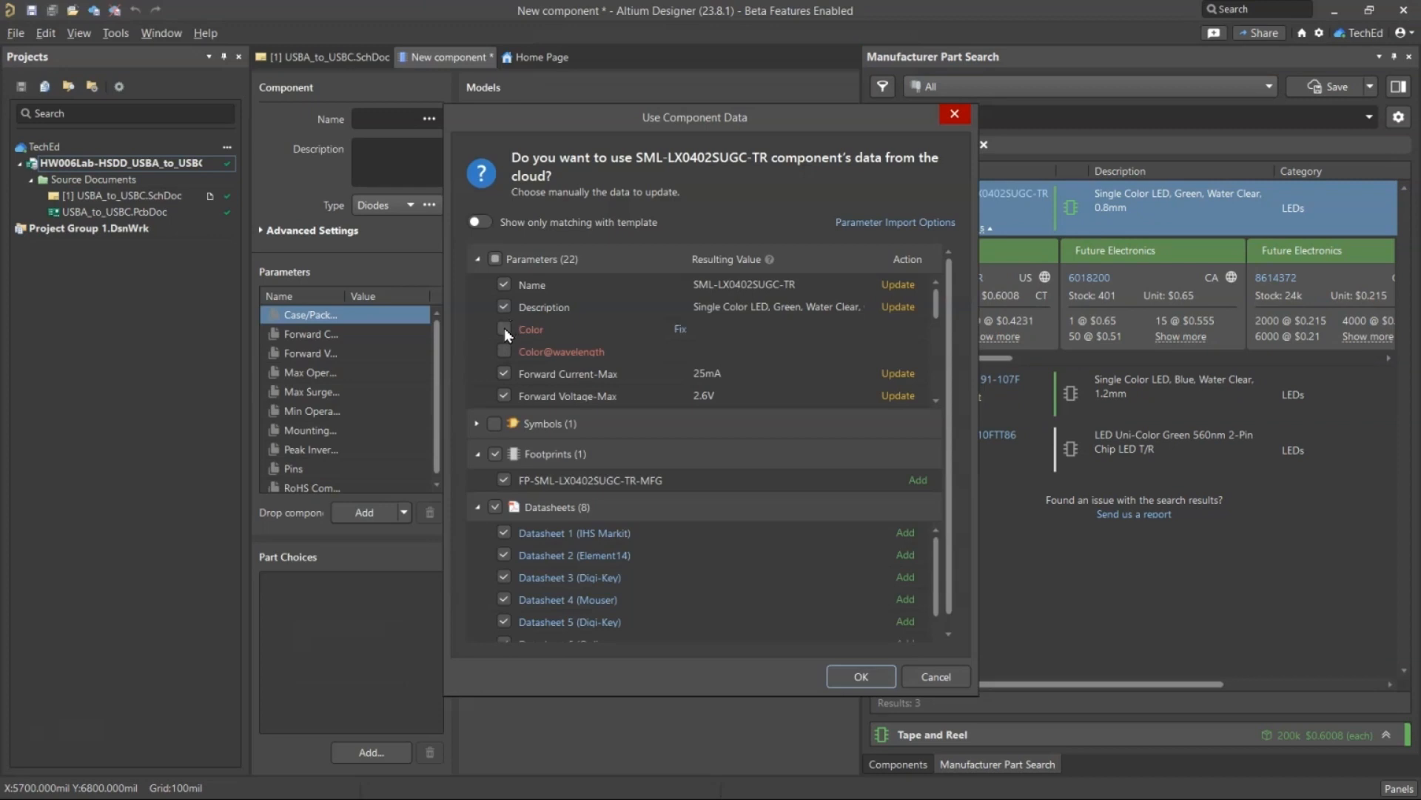
Include the Color, Luminous Intensity-Nom and Overall Height parameters in the component data being imported.
left_click(504, 328)
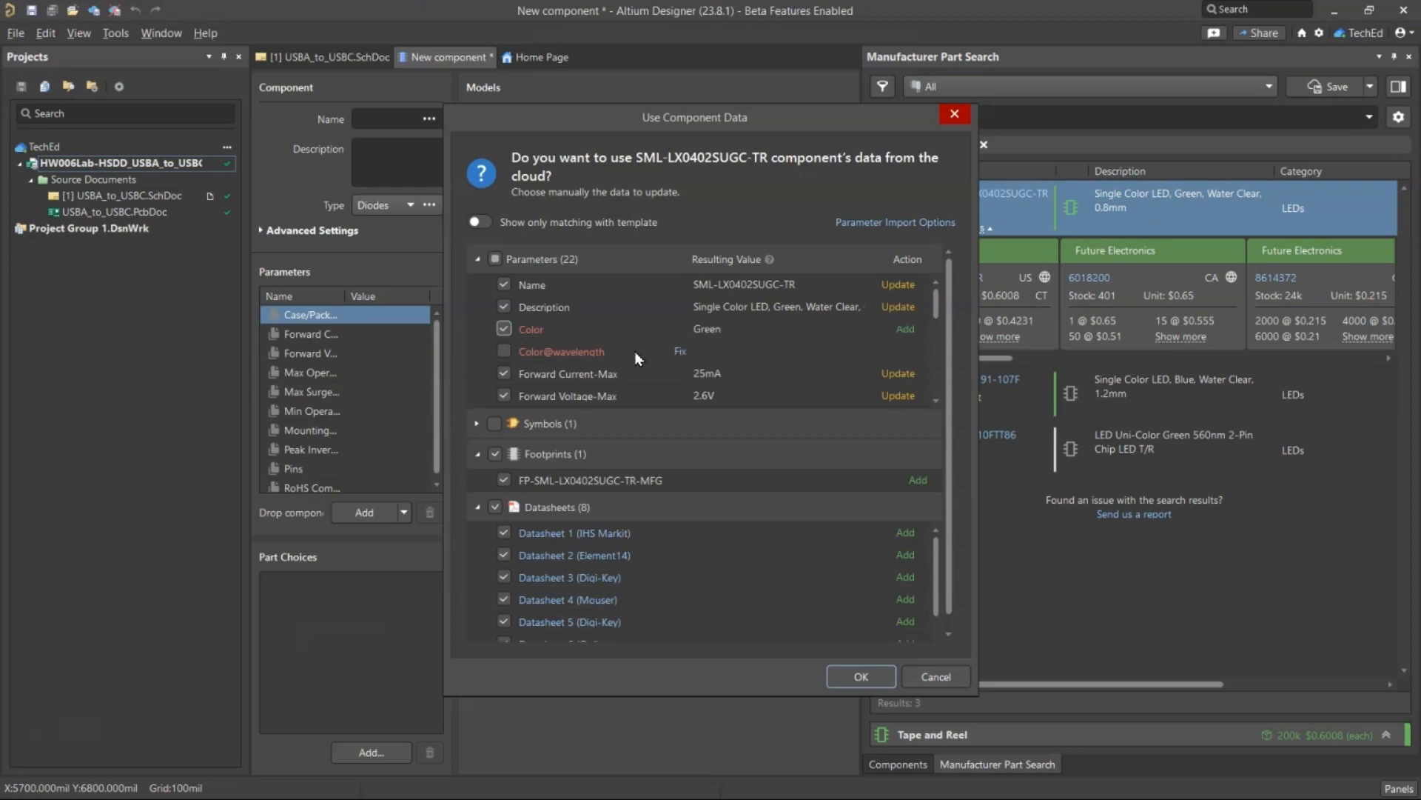
left_click(504, 351)
scroll(579, 336, "down", 2)
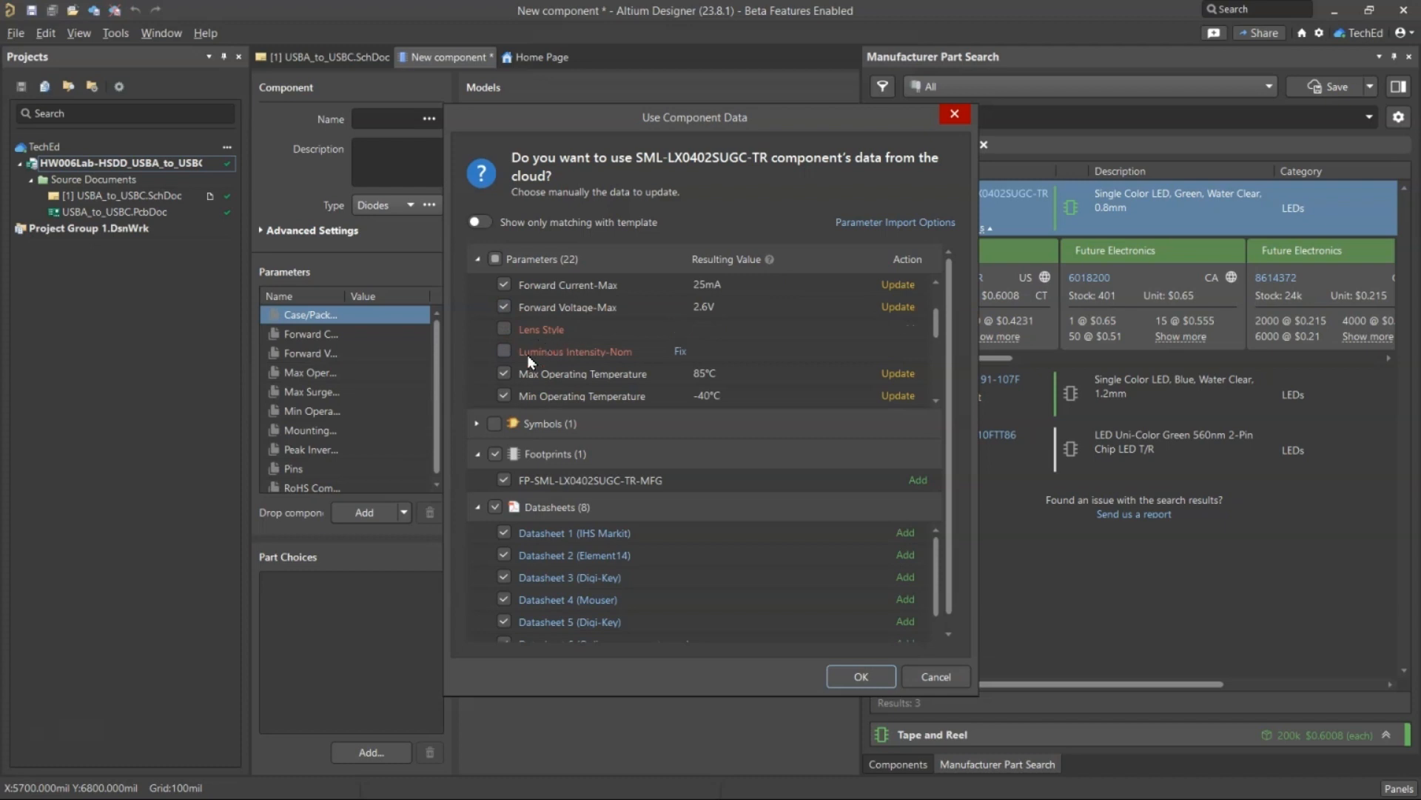
scroll(611, 342, "down", 2)
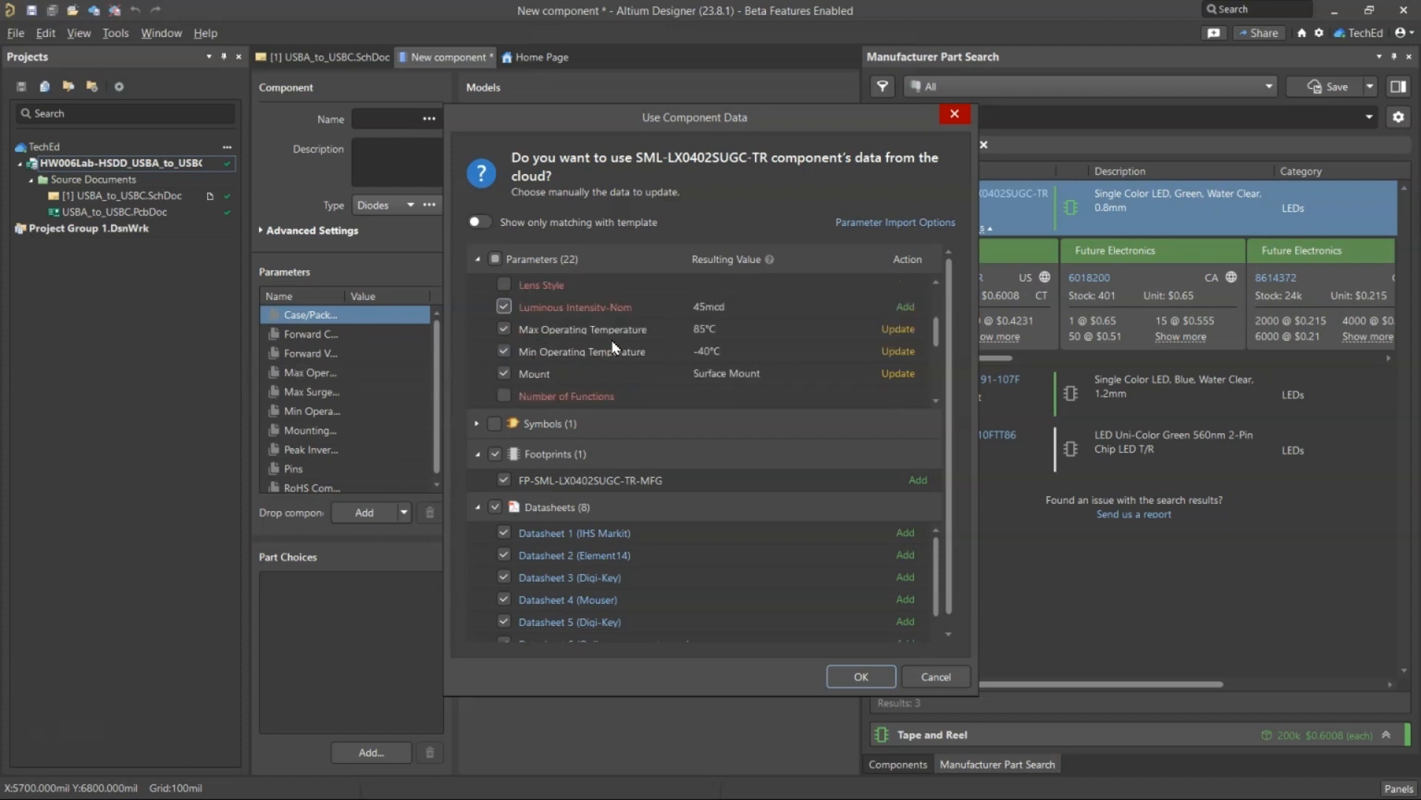
scroll(612, 346, "down", 1)
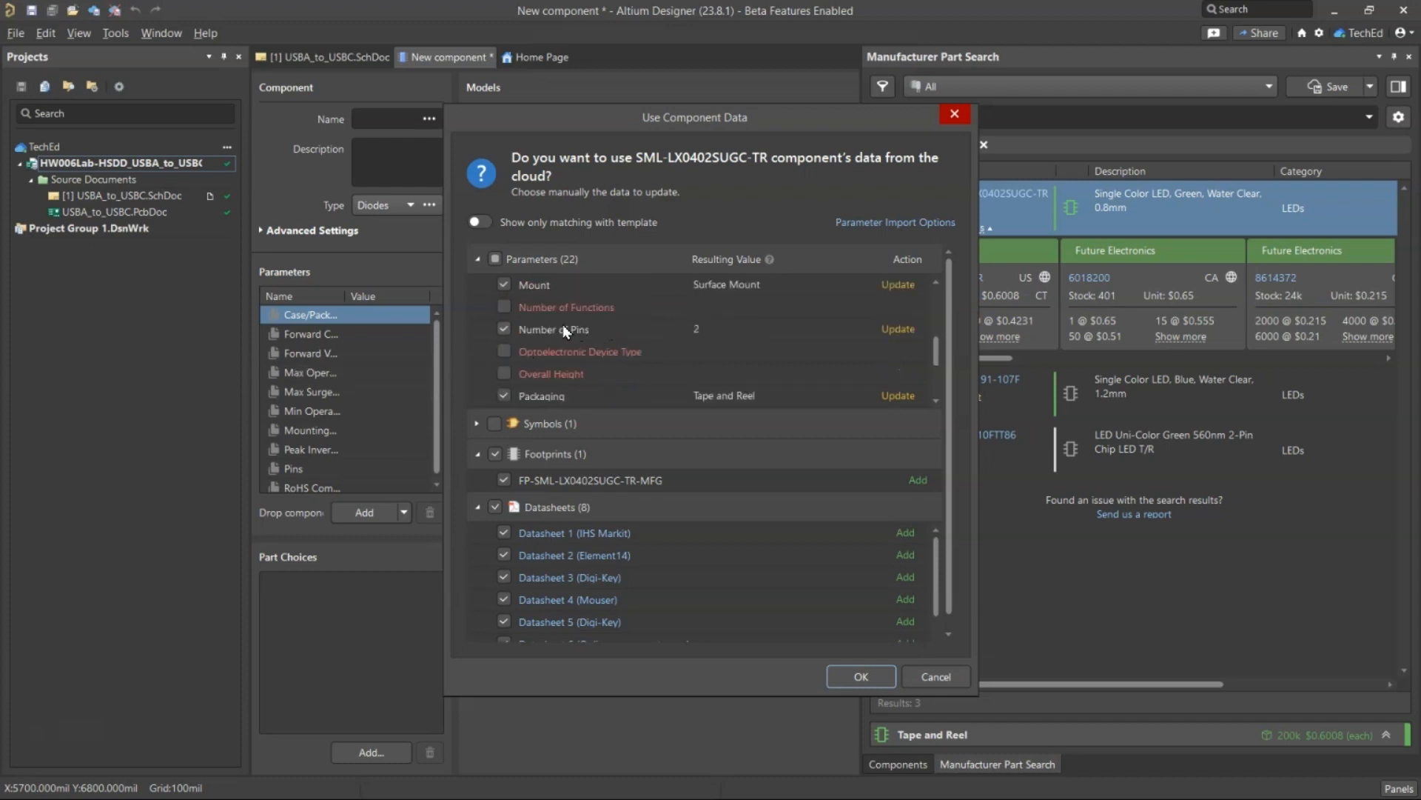
left_click(504, 373)
scroll(712, 399, "down", 2)
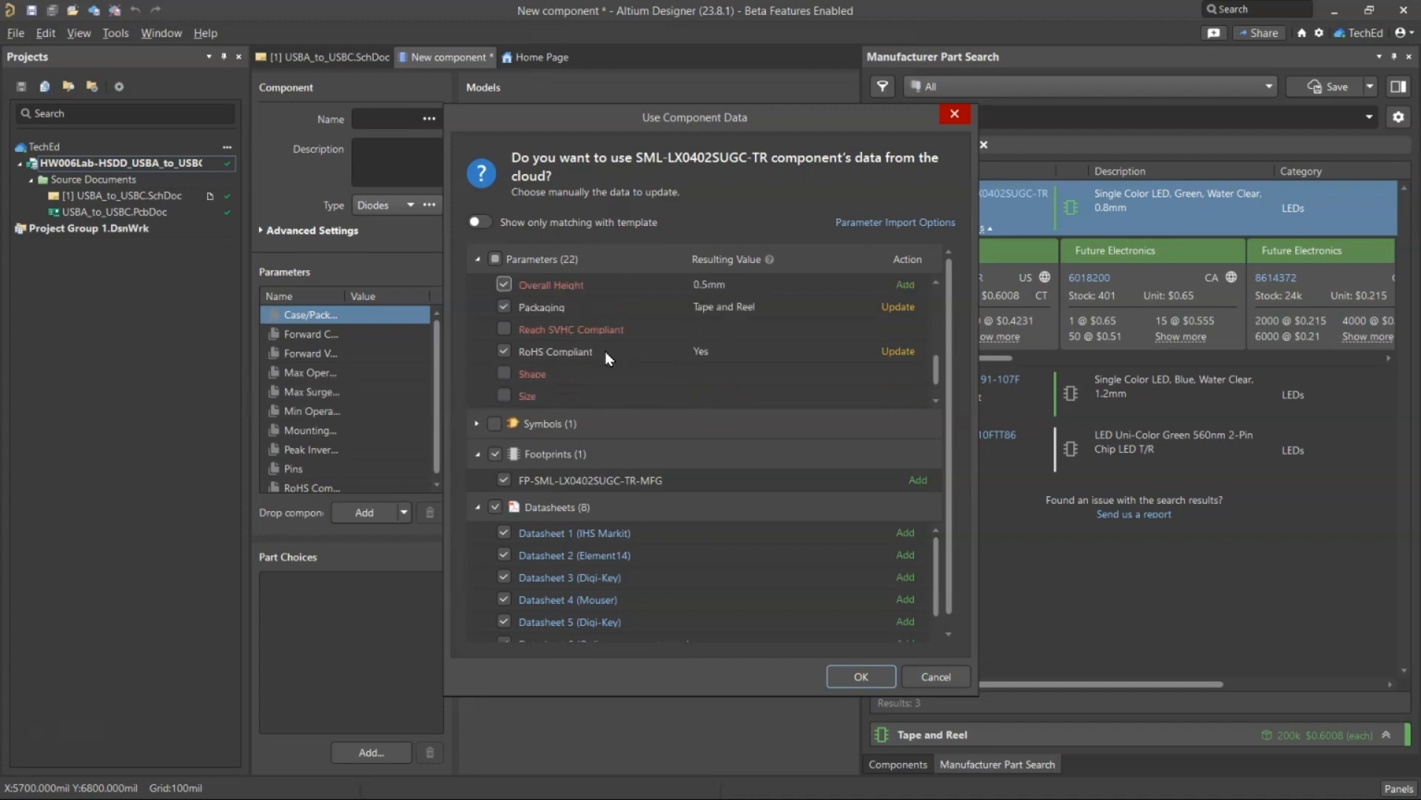
Also include the Shape, Size, Terminal Pitch and Viewing Angle parameters and apply the cloud data to the new component.
scroll(598, 359, "down", 1)
left_click(504, 330)
left_click(504, 353)
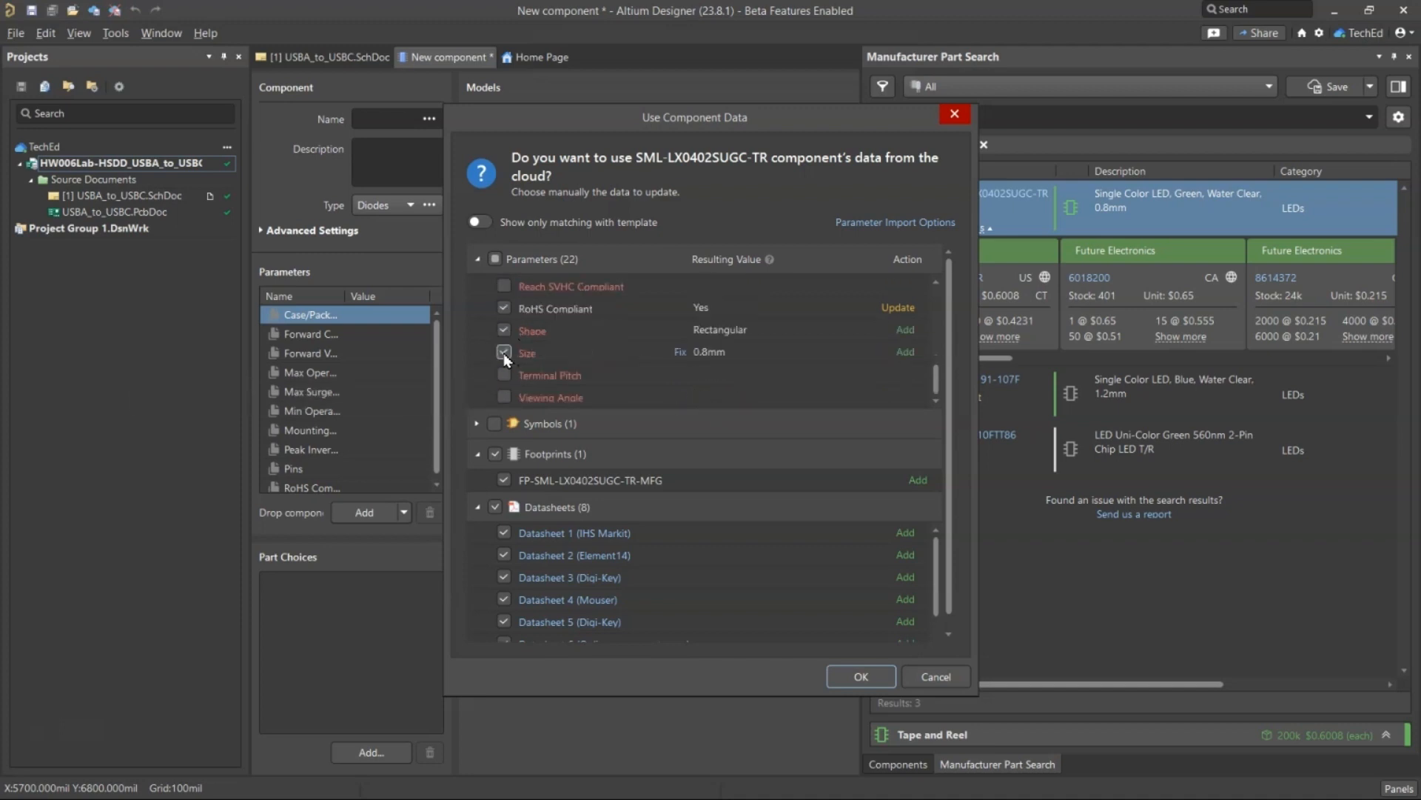
scroll(505, 379, "down", 1)
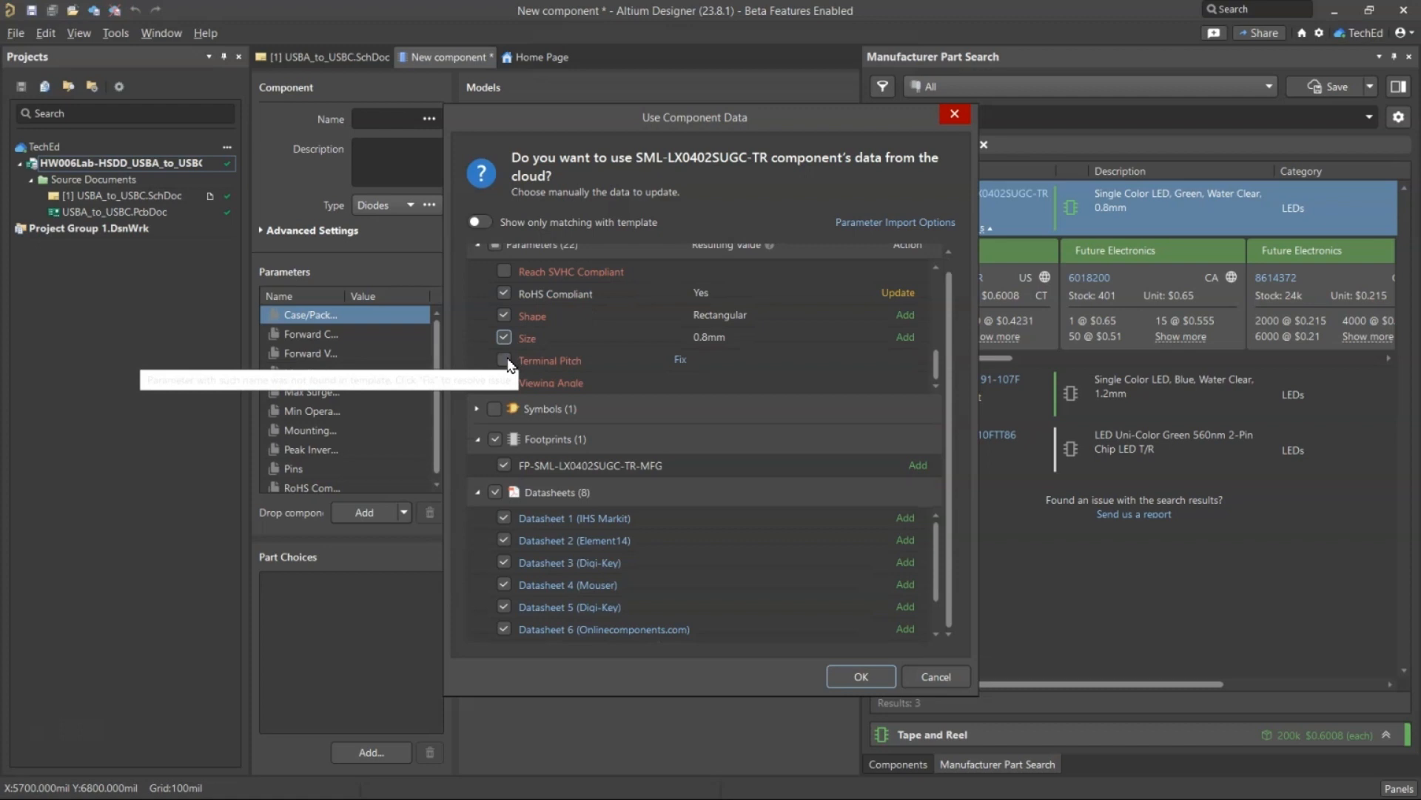
left_click(504, 360)
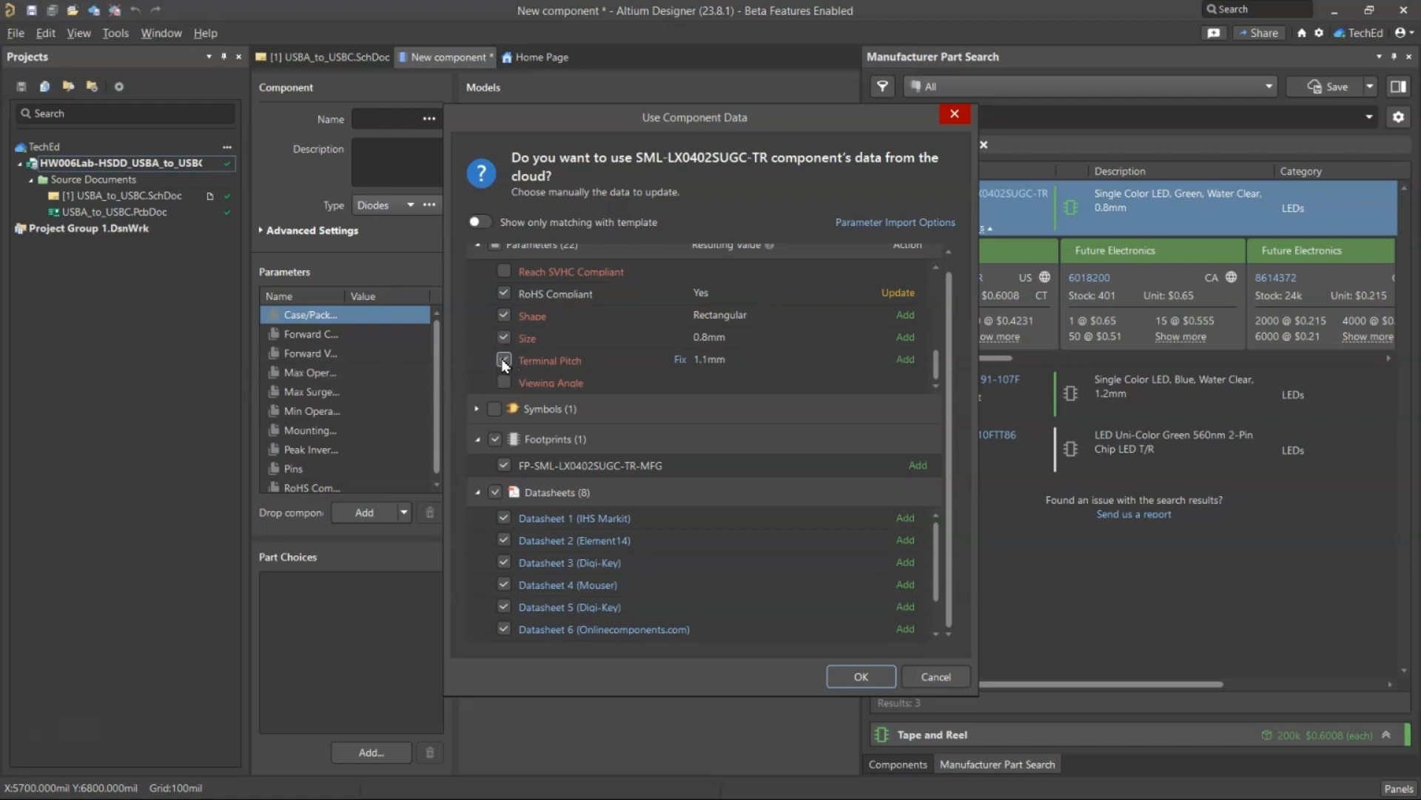
left_click(506, 380)
scroll(577, 347, "up", 3)
scroll(579, 348, "up", 4)
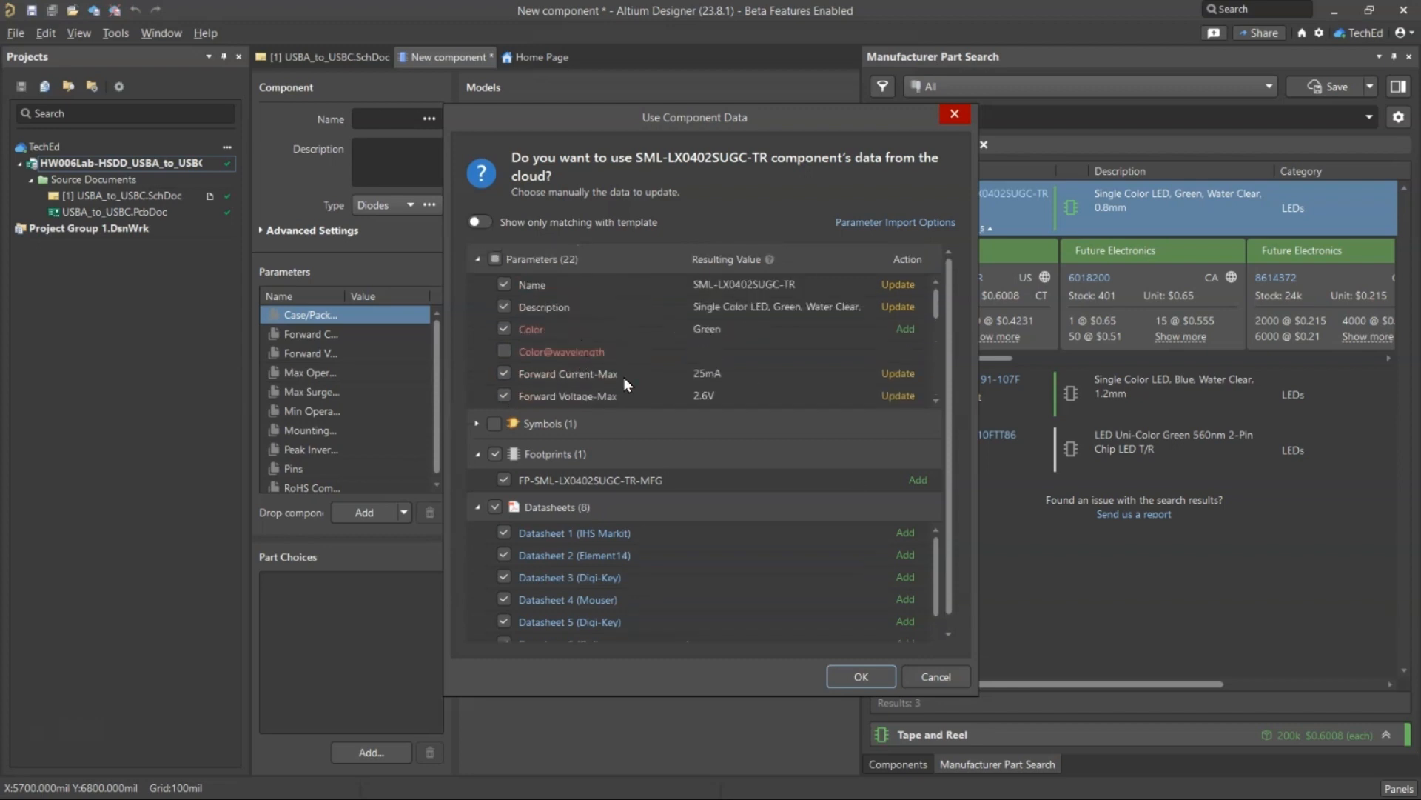
left_click(881, 676)
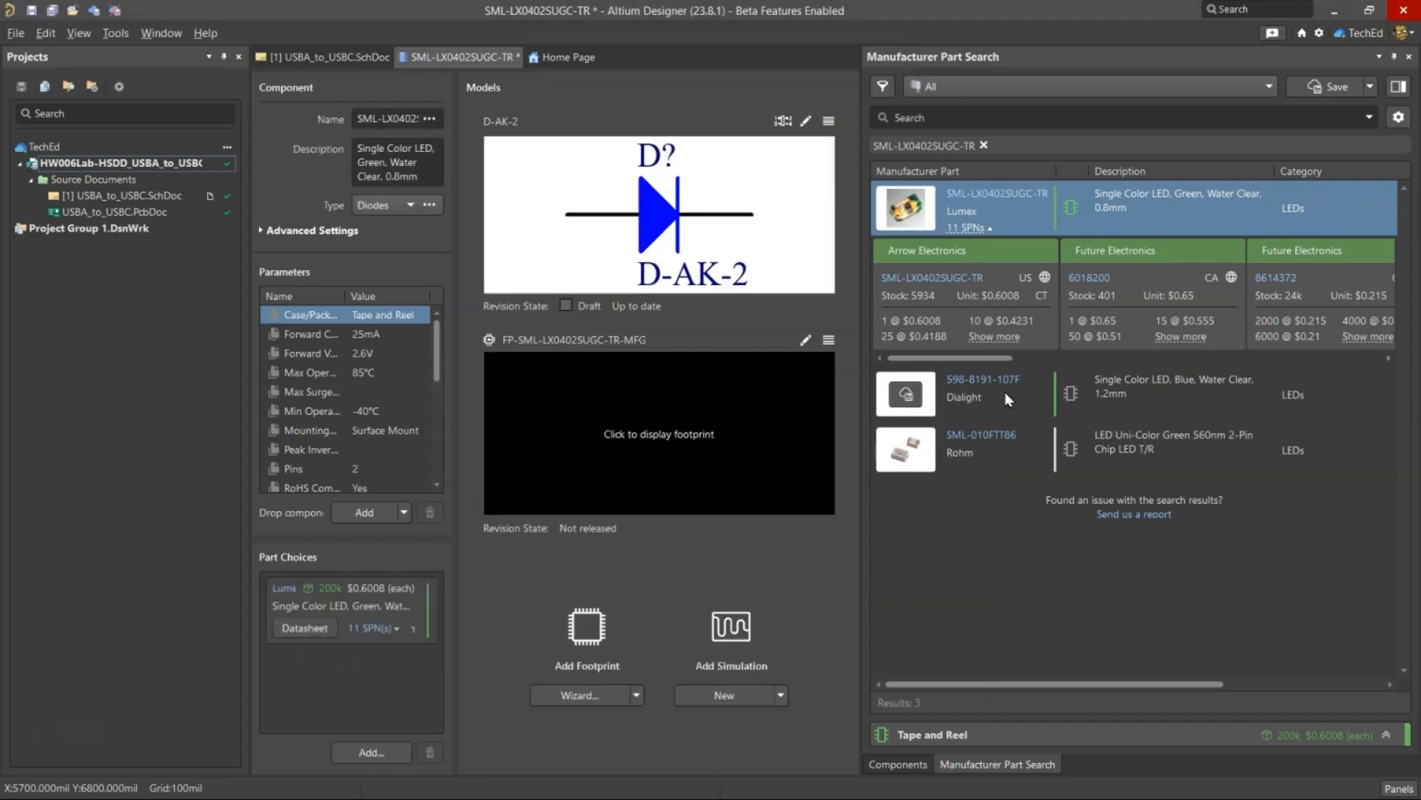
Widen the component editor, display the footprint preview, and open the FP-SML-LX0402SUGC-TR-MFG footprint for editing.
left_click_drag(862, 237, 1156, 282)
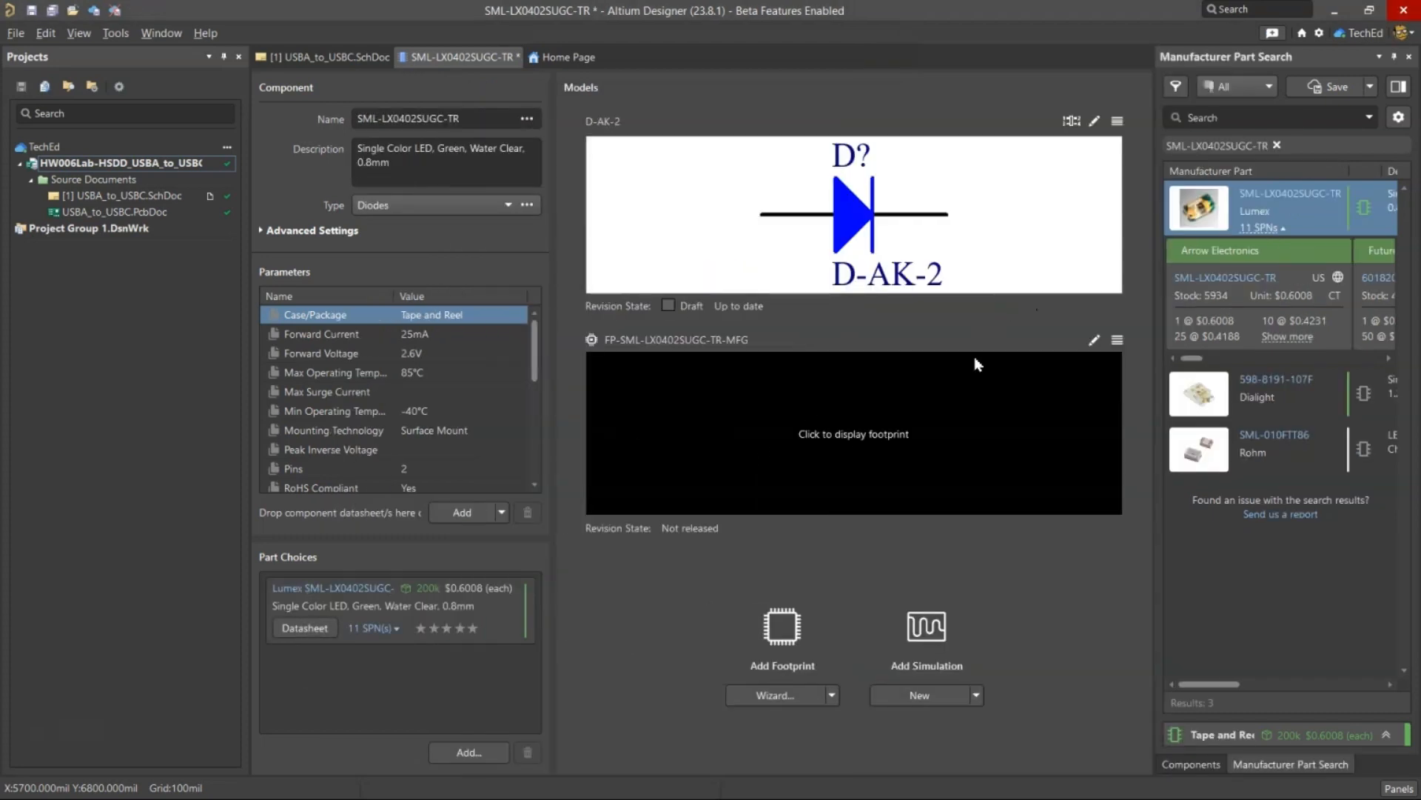
left_click(903, 429)
left_click(1095, 341)
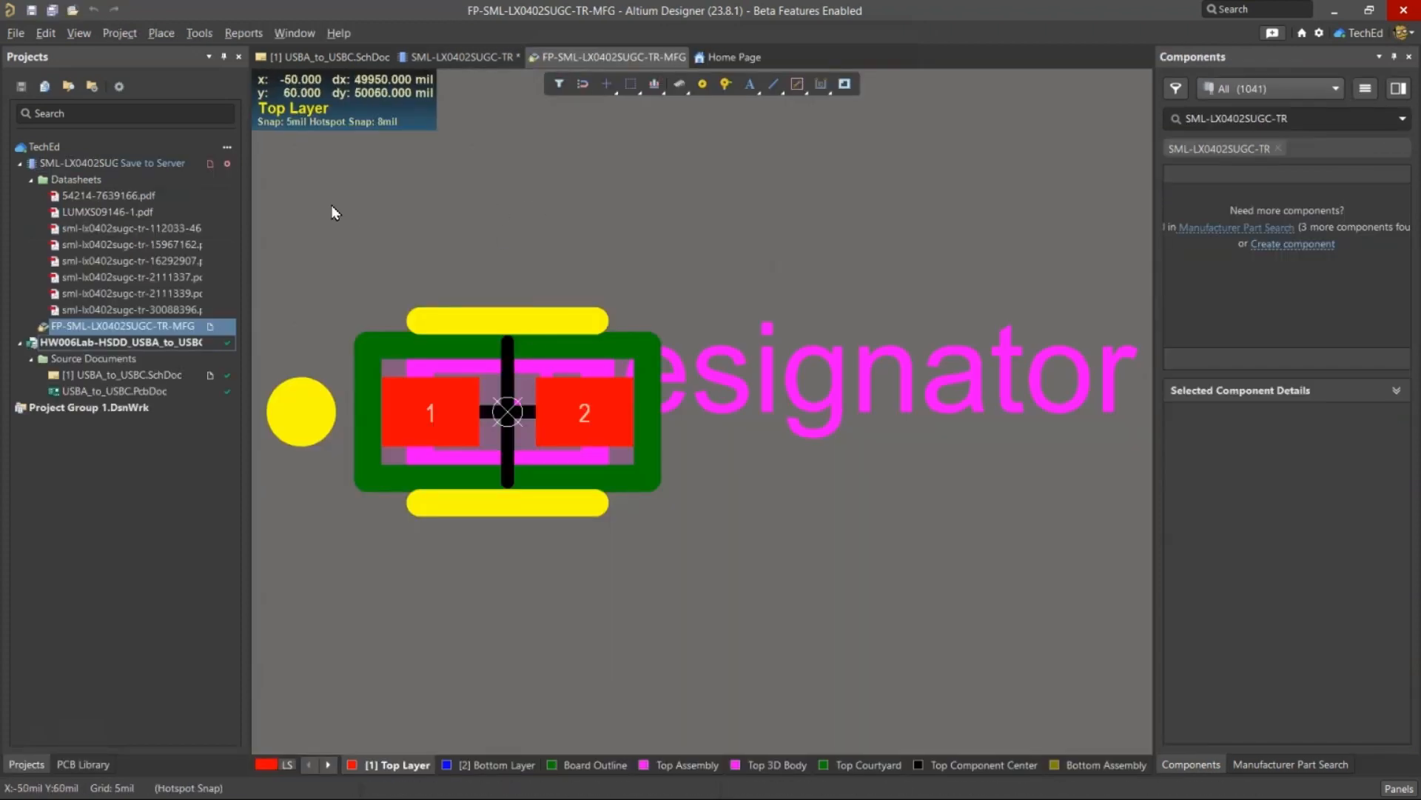
Examine the LED footprint's pads and body in 3D Layout Mode and close the footprint document.
left_click(103, 769)
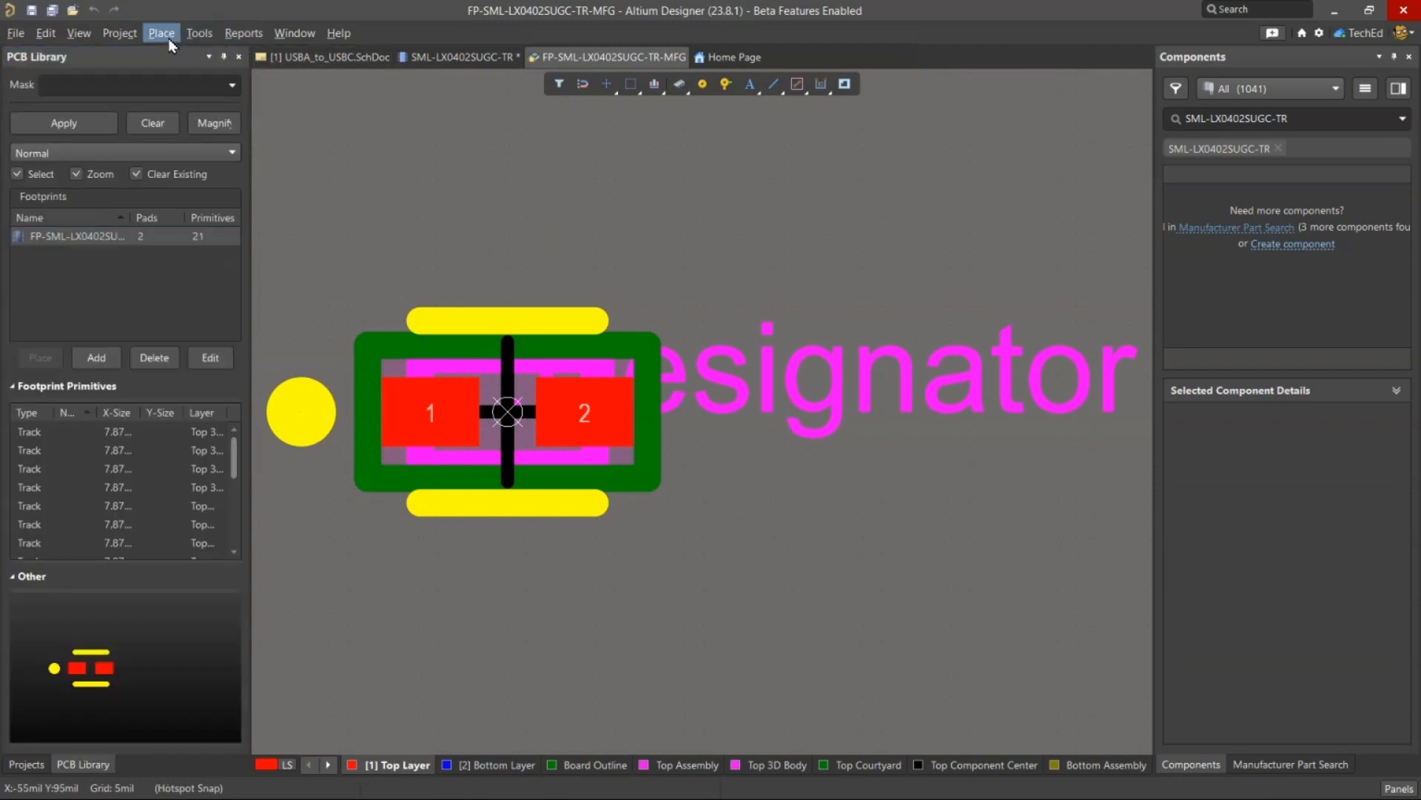
left_click(89, 38)
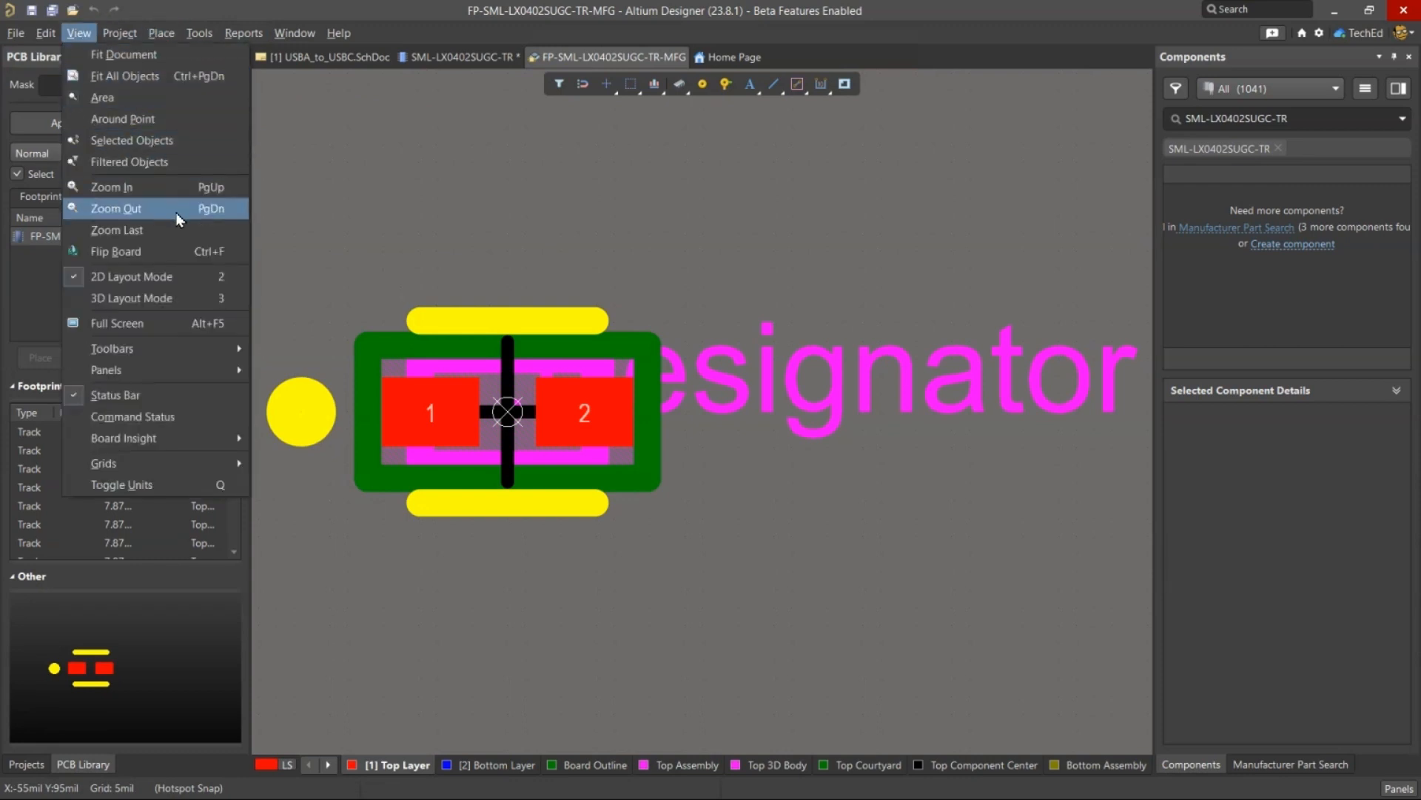
left_click(185, 299)
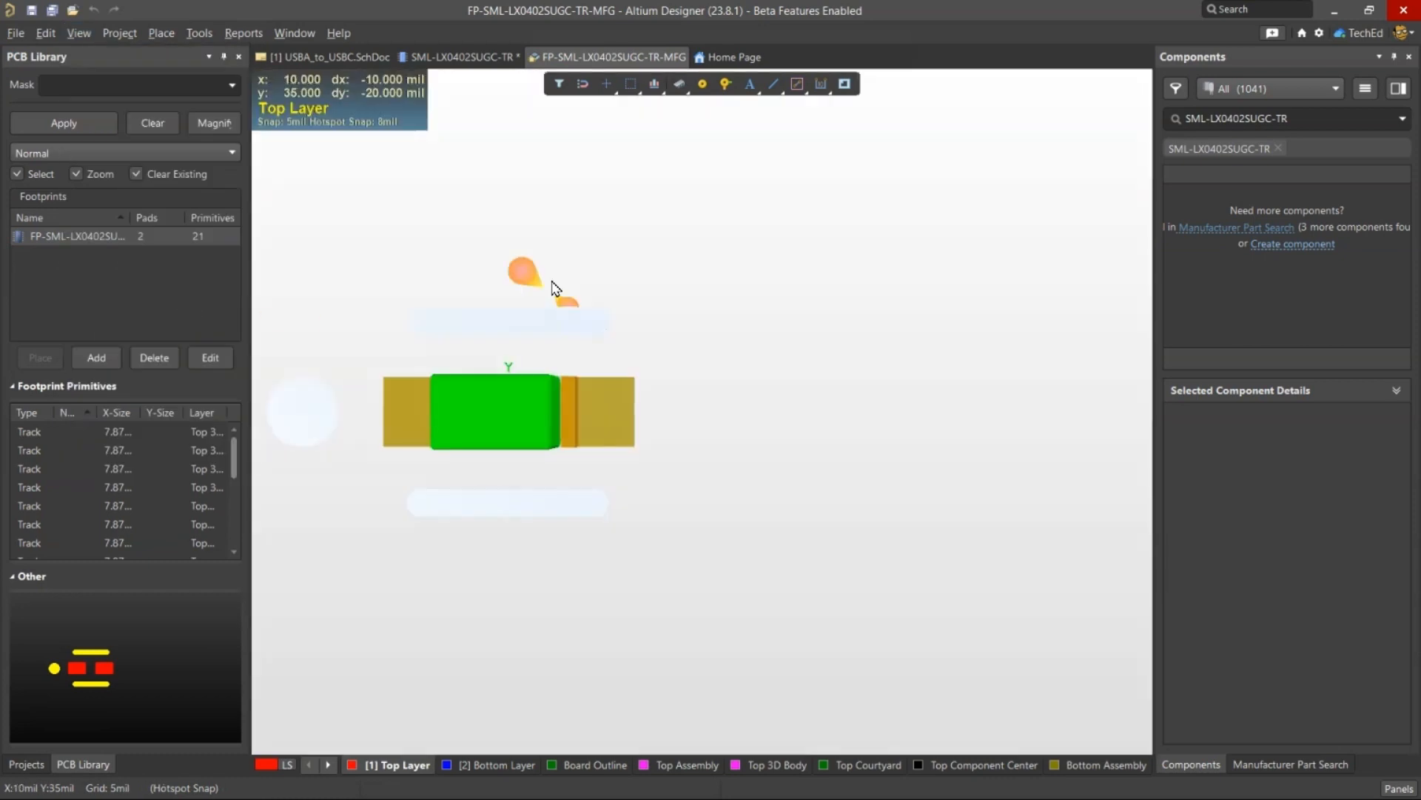
scroll(473, 323, "up", 3, "ctrl")
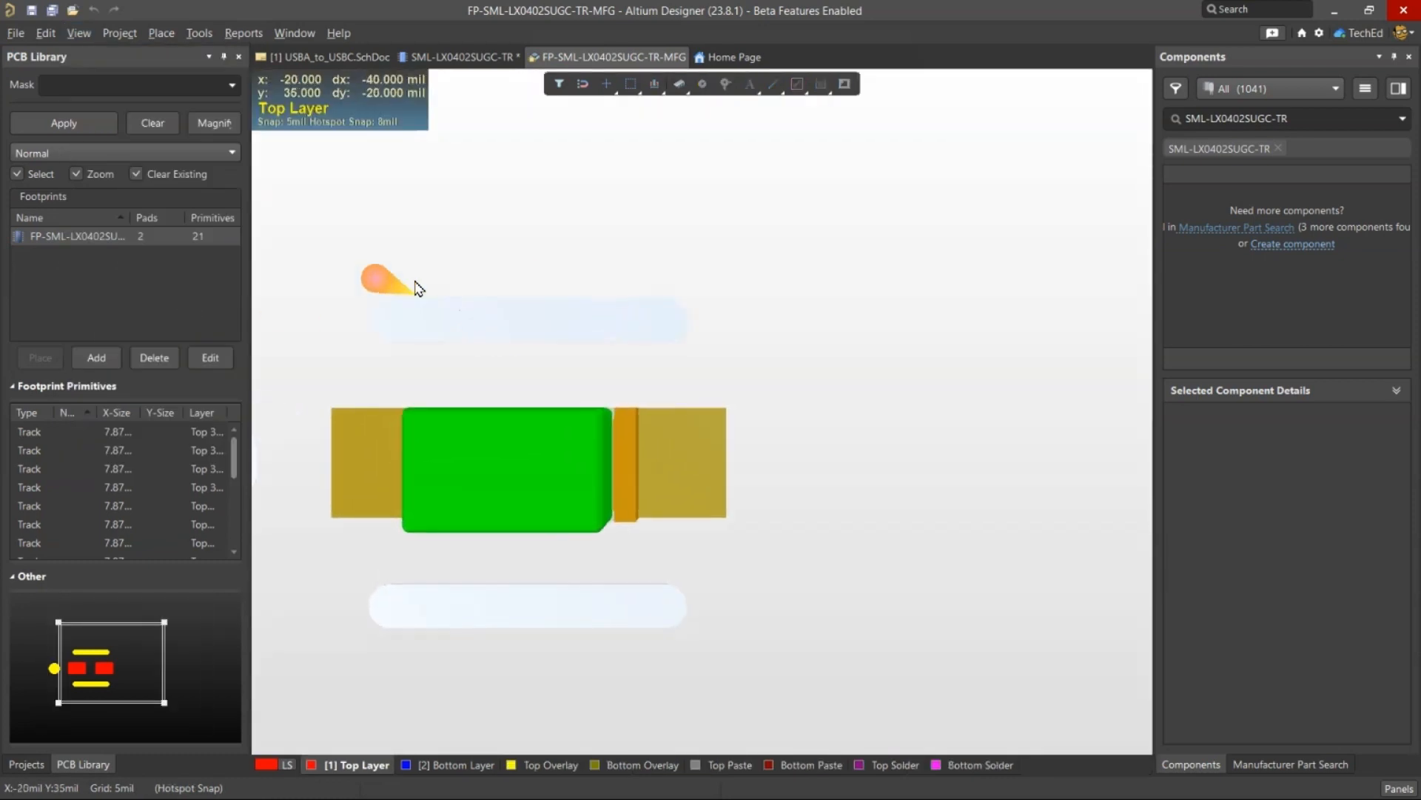
right_click_drag(430, 241, 490, 222)
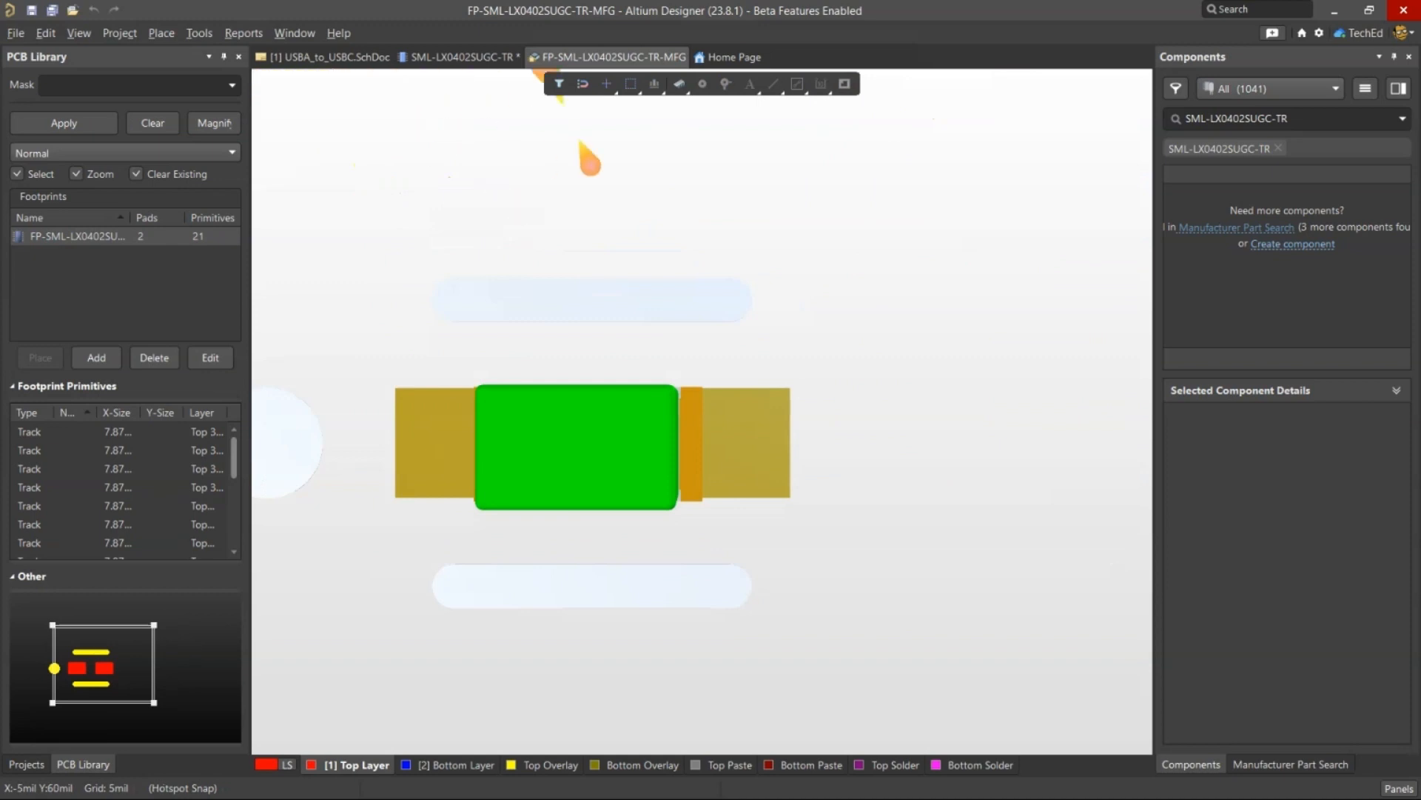
right_click(607, 57)
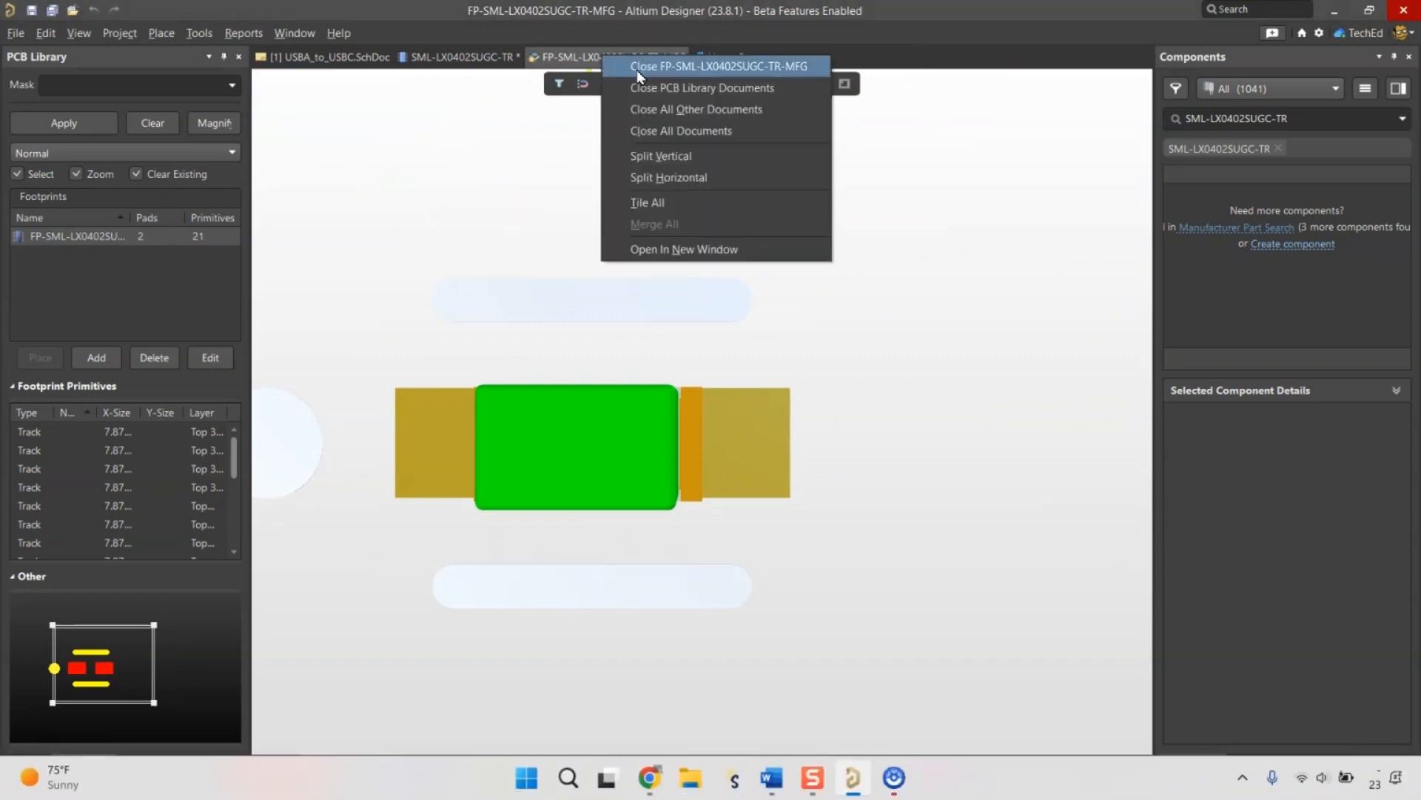
left_click(666, 63)
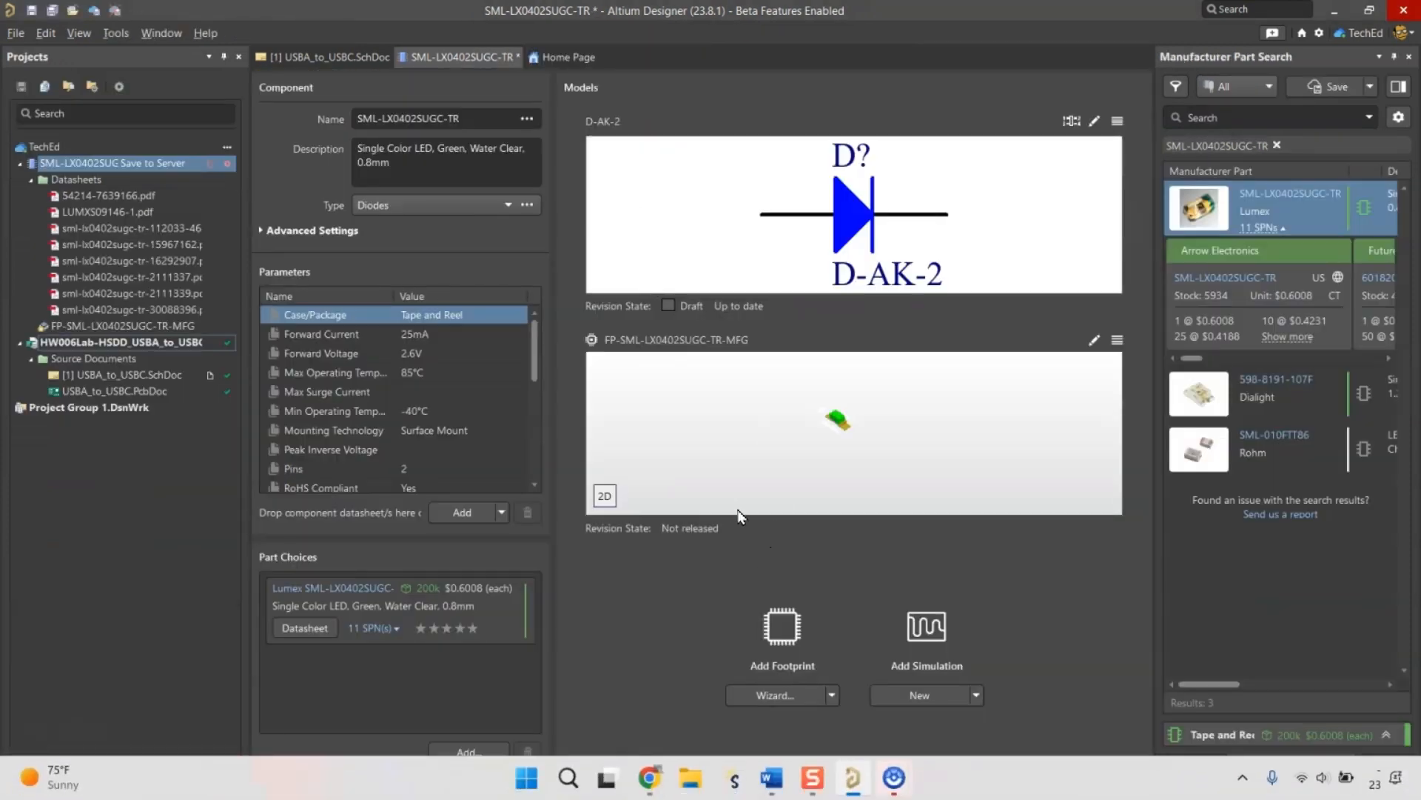
Save the SML-LX0402SUGC-TR component and release it to the server with the release note "new diode".
right_click(472, 60)
left_click(544, 155)
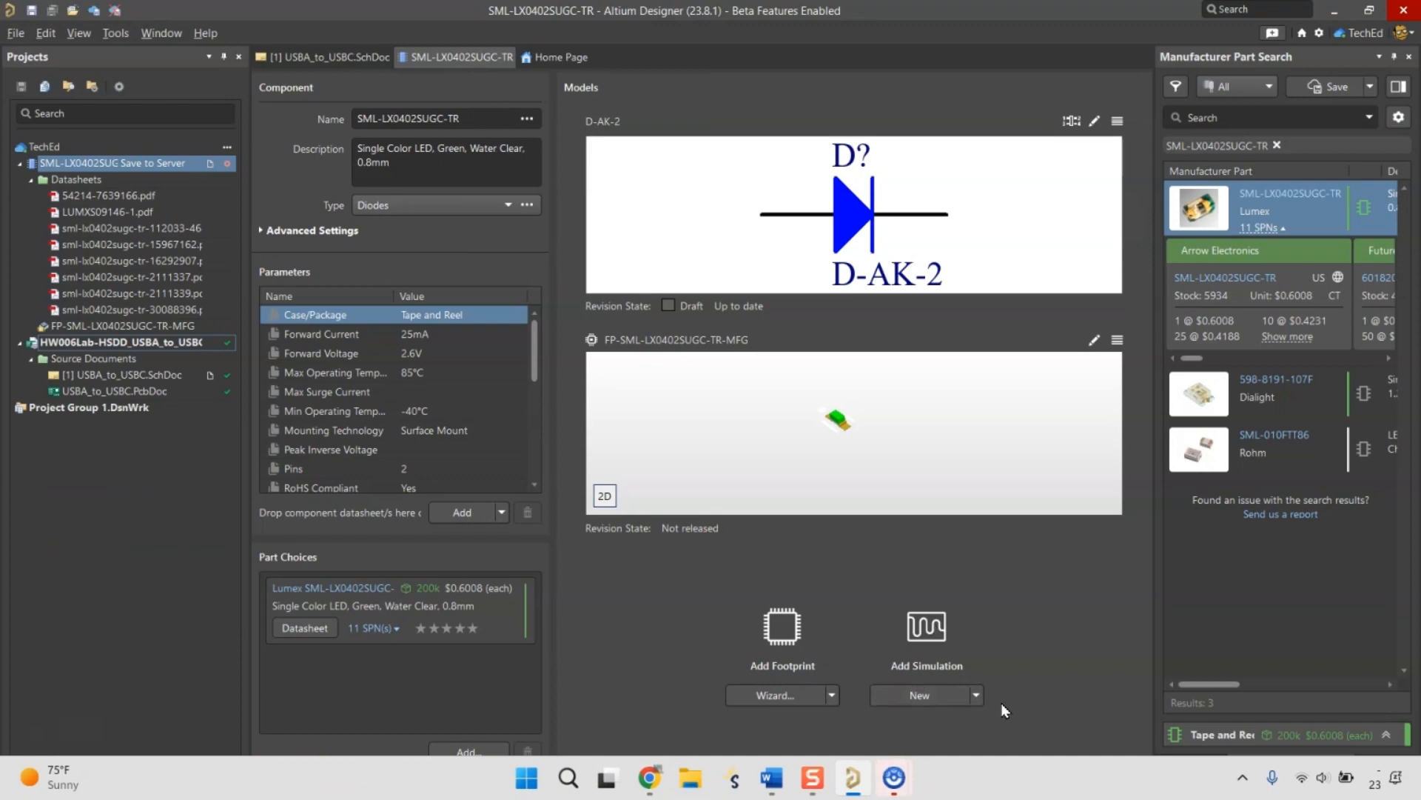
right_click(459, 60)
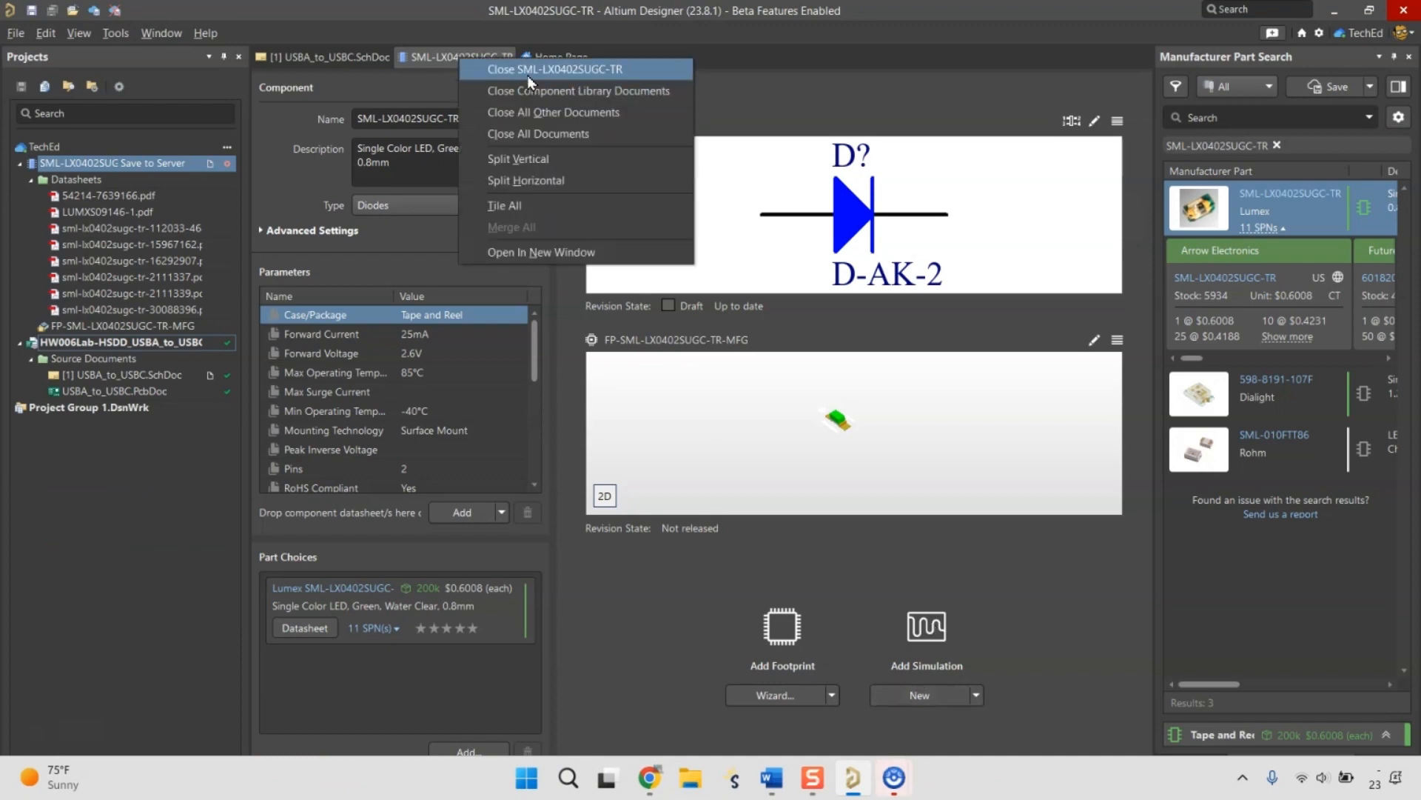
left_click(152, 163)
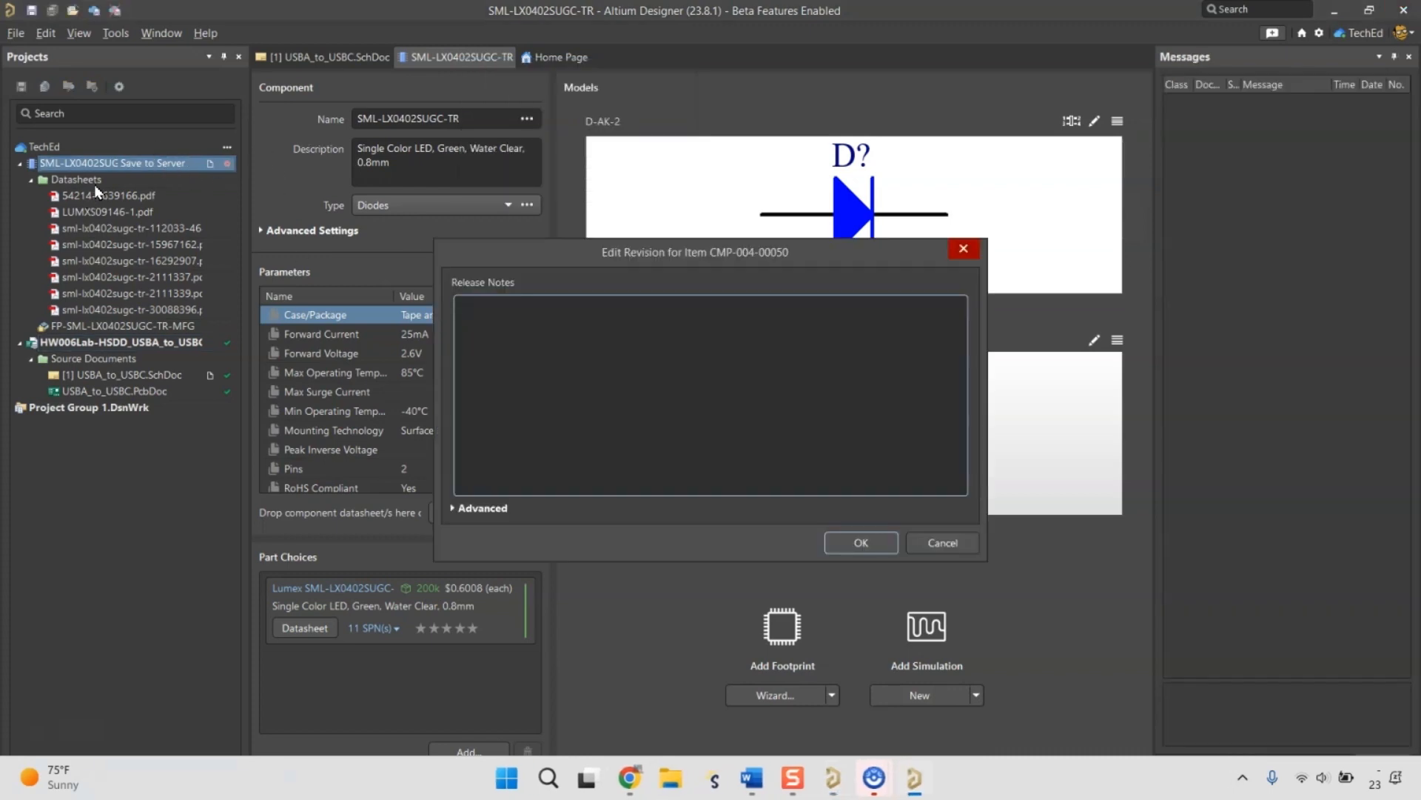
type("new diode")
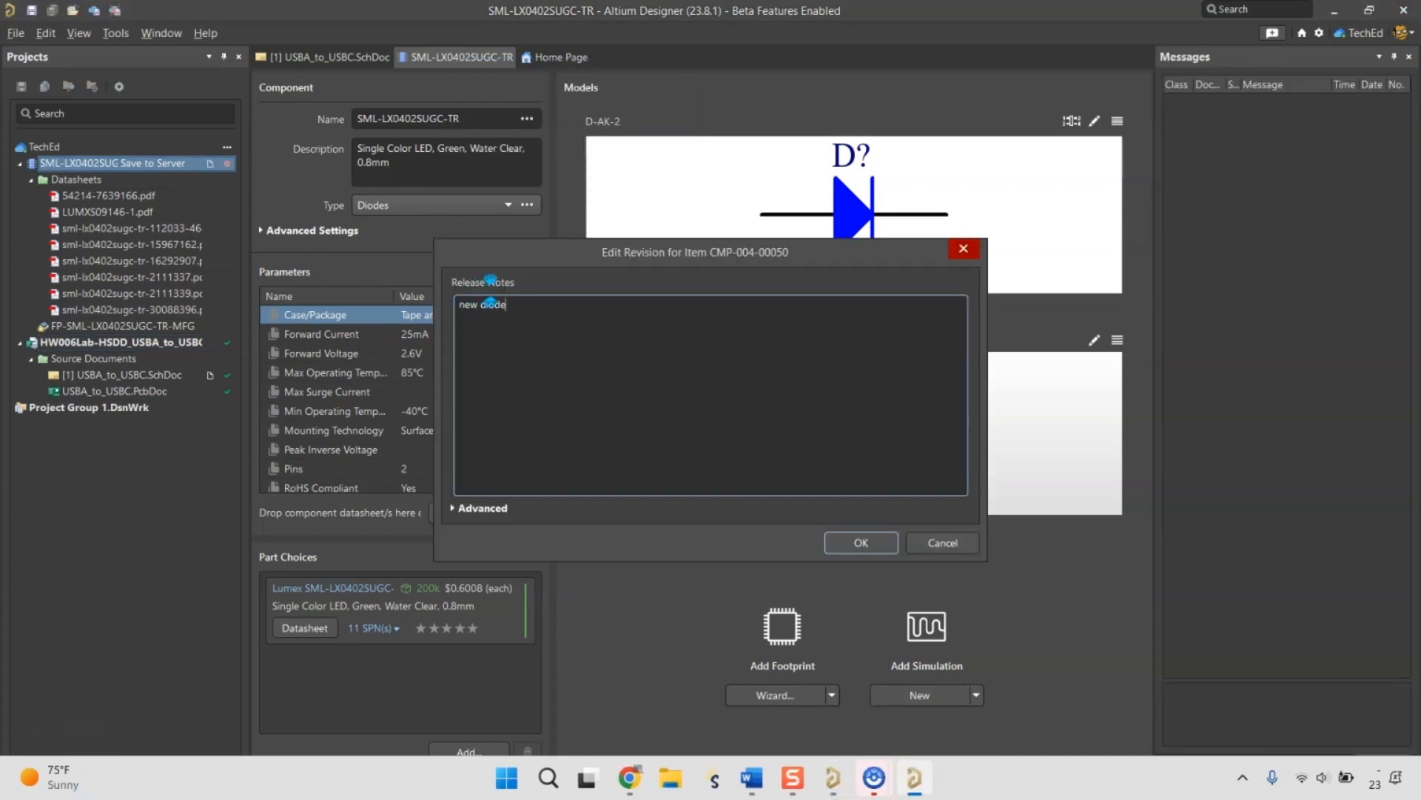
left_click(861, 544)
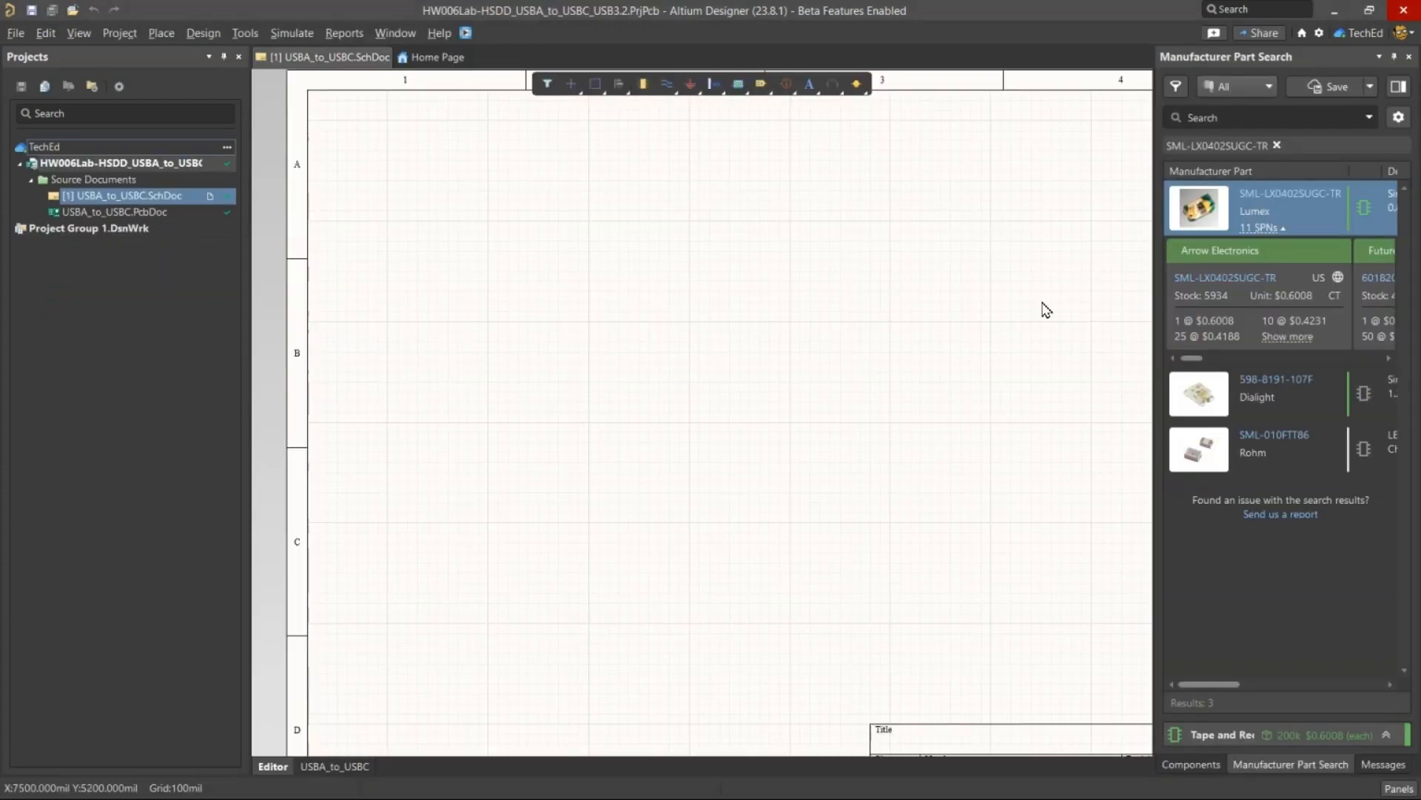
Widen the part search panel, display the Components panel, and open the SML-LX0402SUGC-TR component for editing.
left_click_drag(1155, 254, 948, 279)
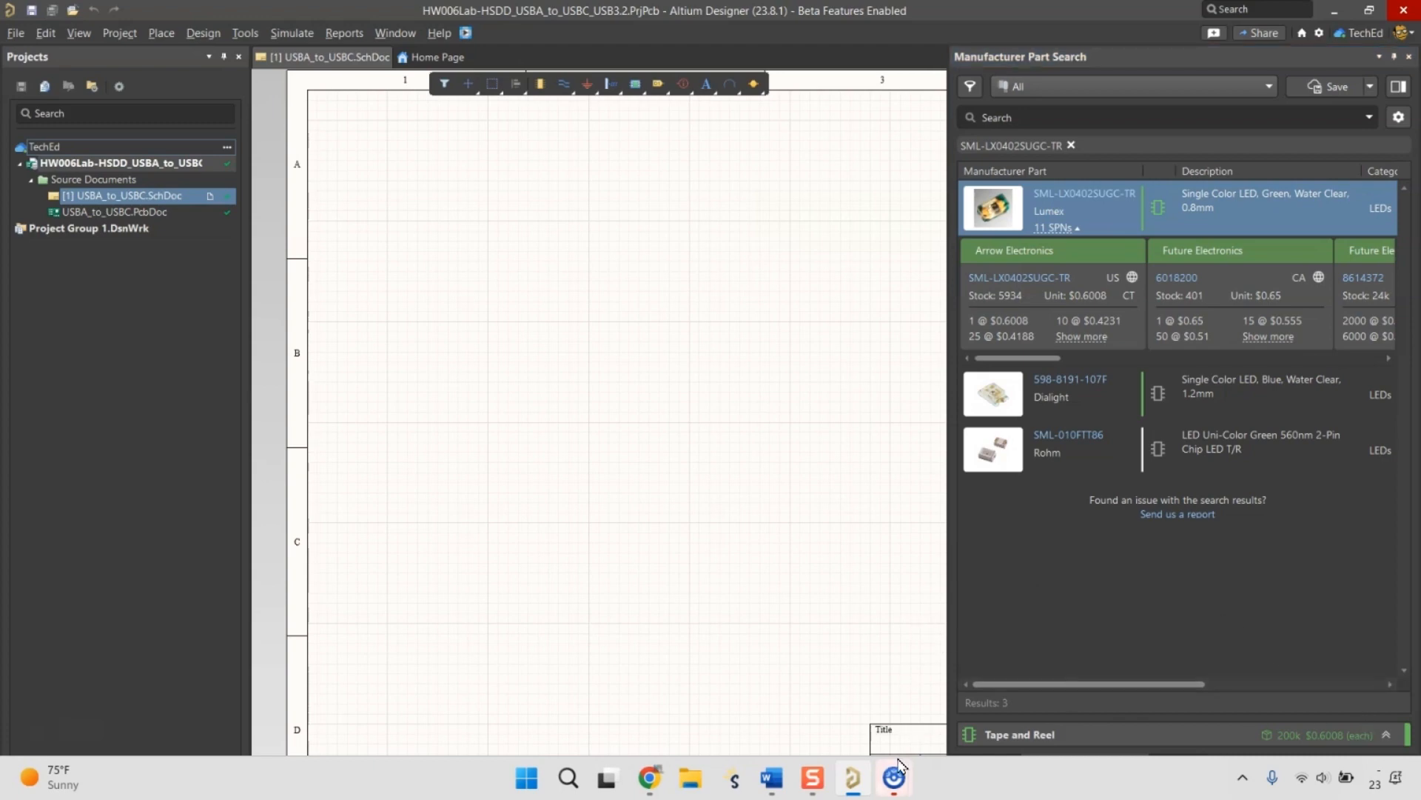
left_click(1399, 788)
left_click(1314, 471)
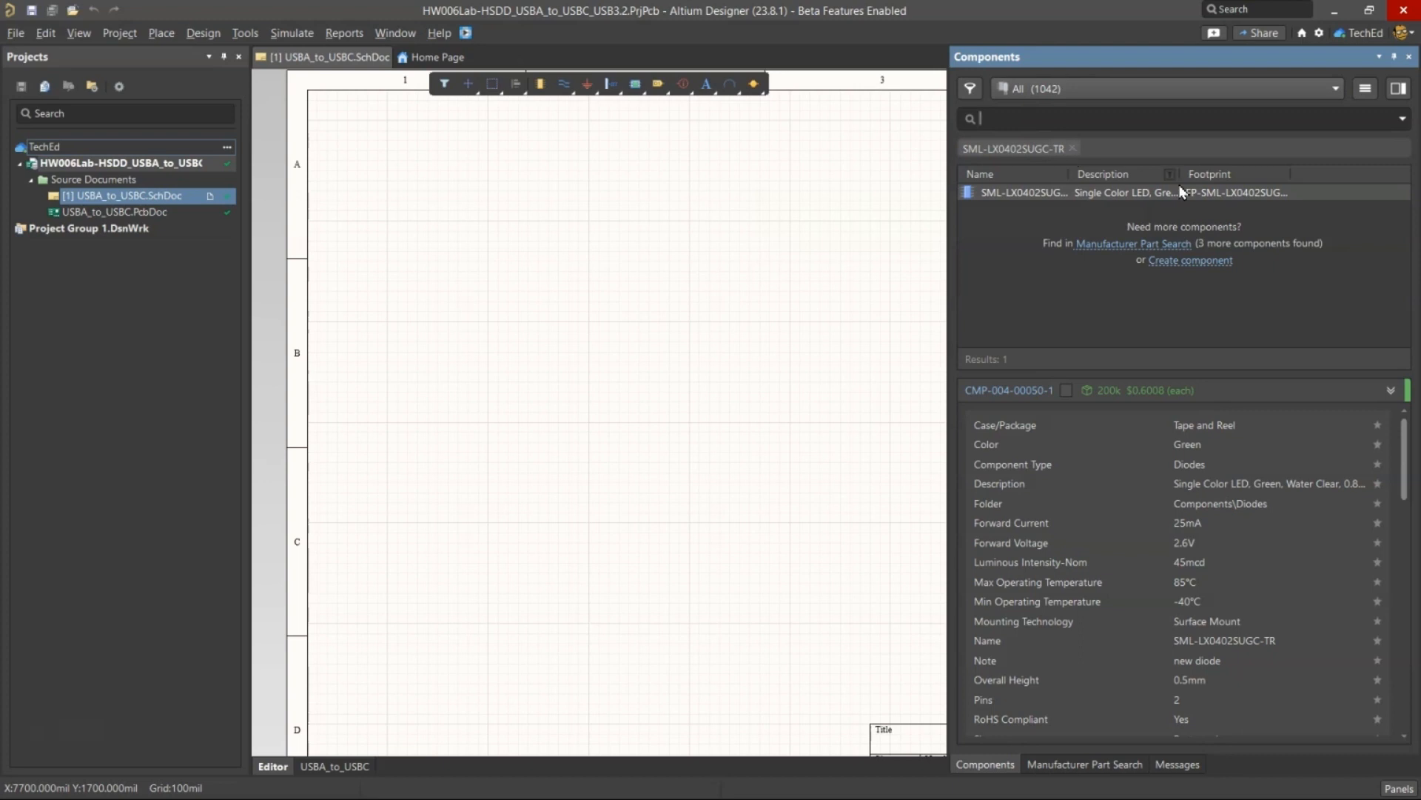
left_click(1220, 194)
right_click(1220, 194)
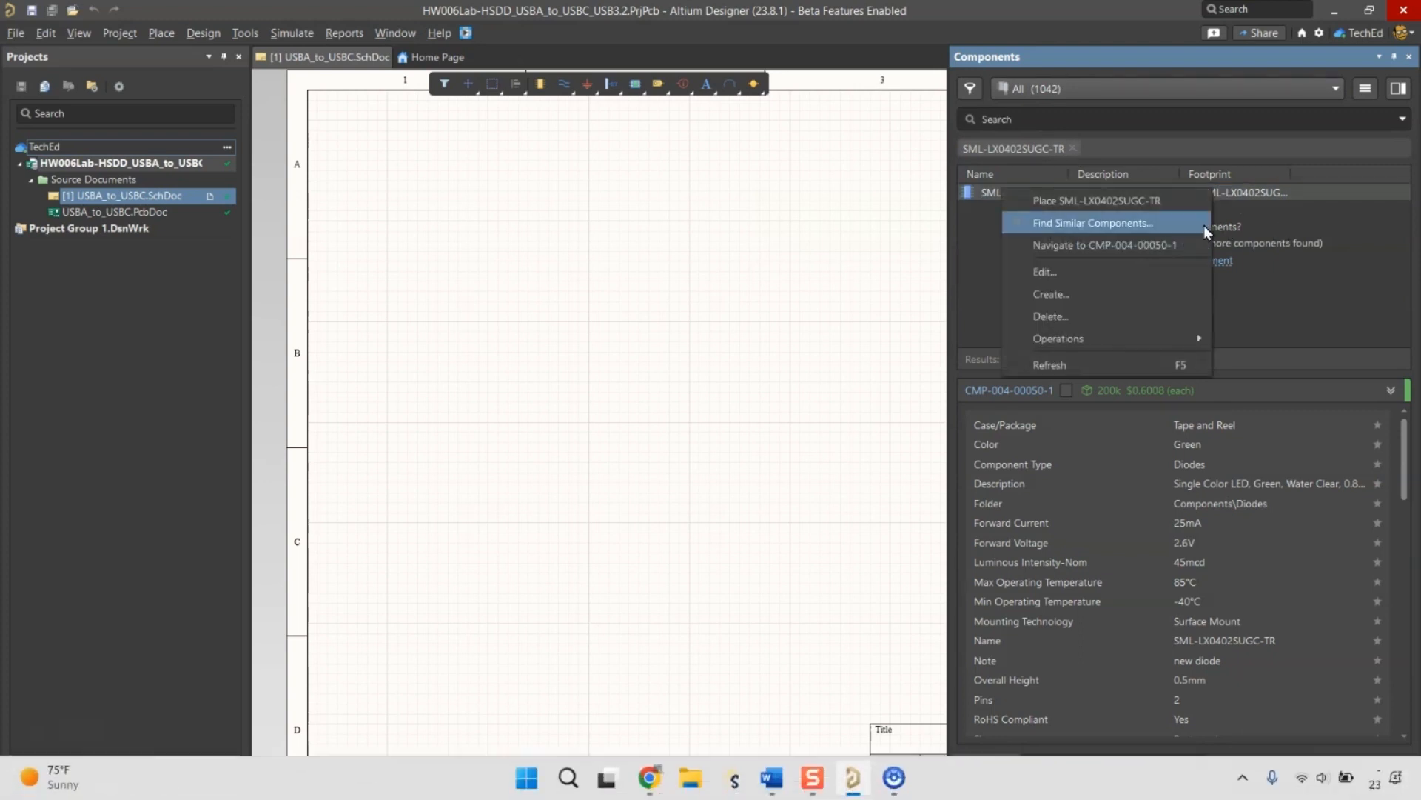
left_click(1100, 273)
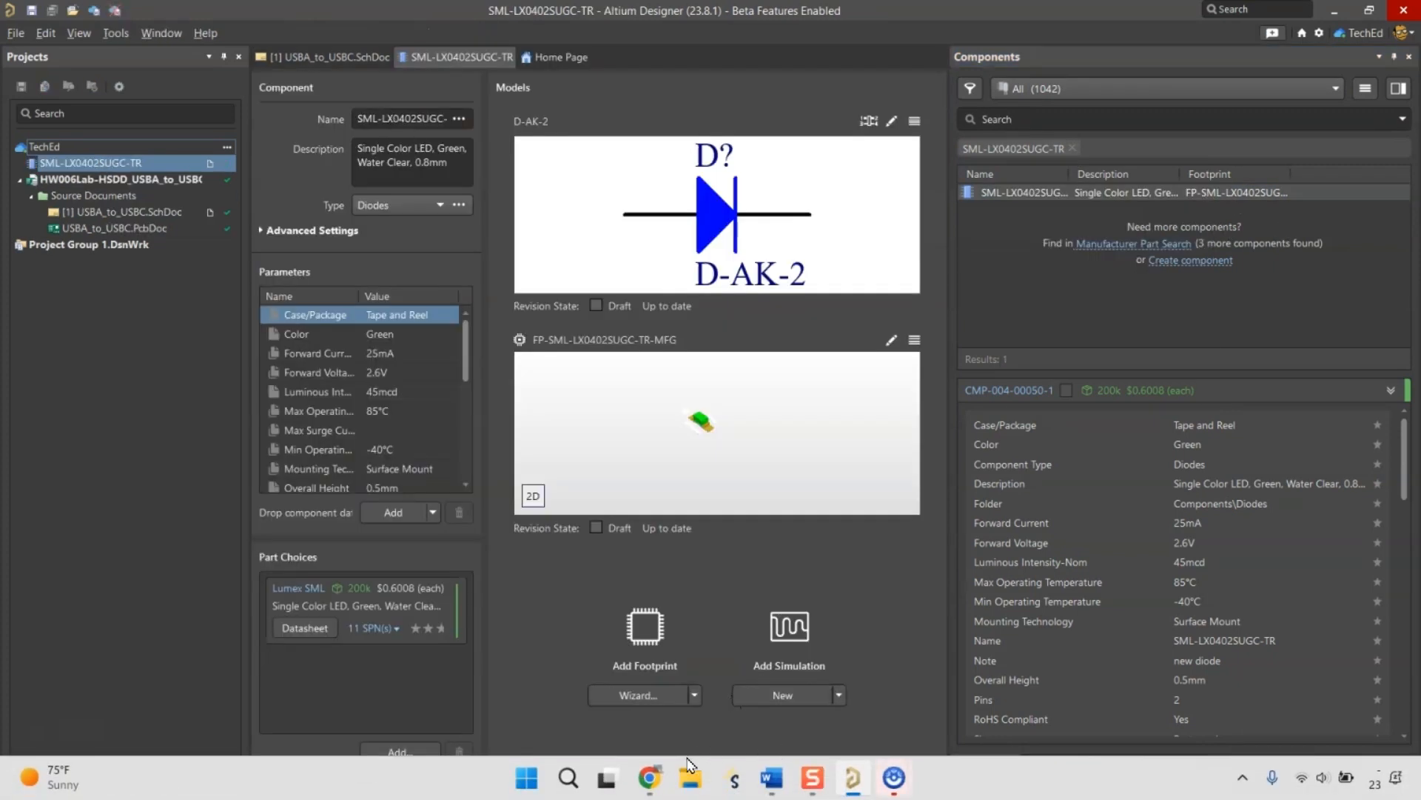
Copy D2's detailed description from the bill of materials in the browser and rename the component as LED GREEN CLEAR SMD.
left_click(648, 777)
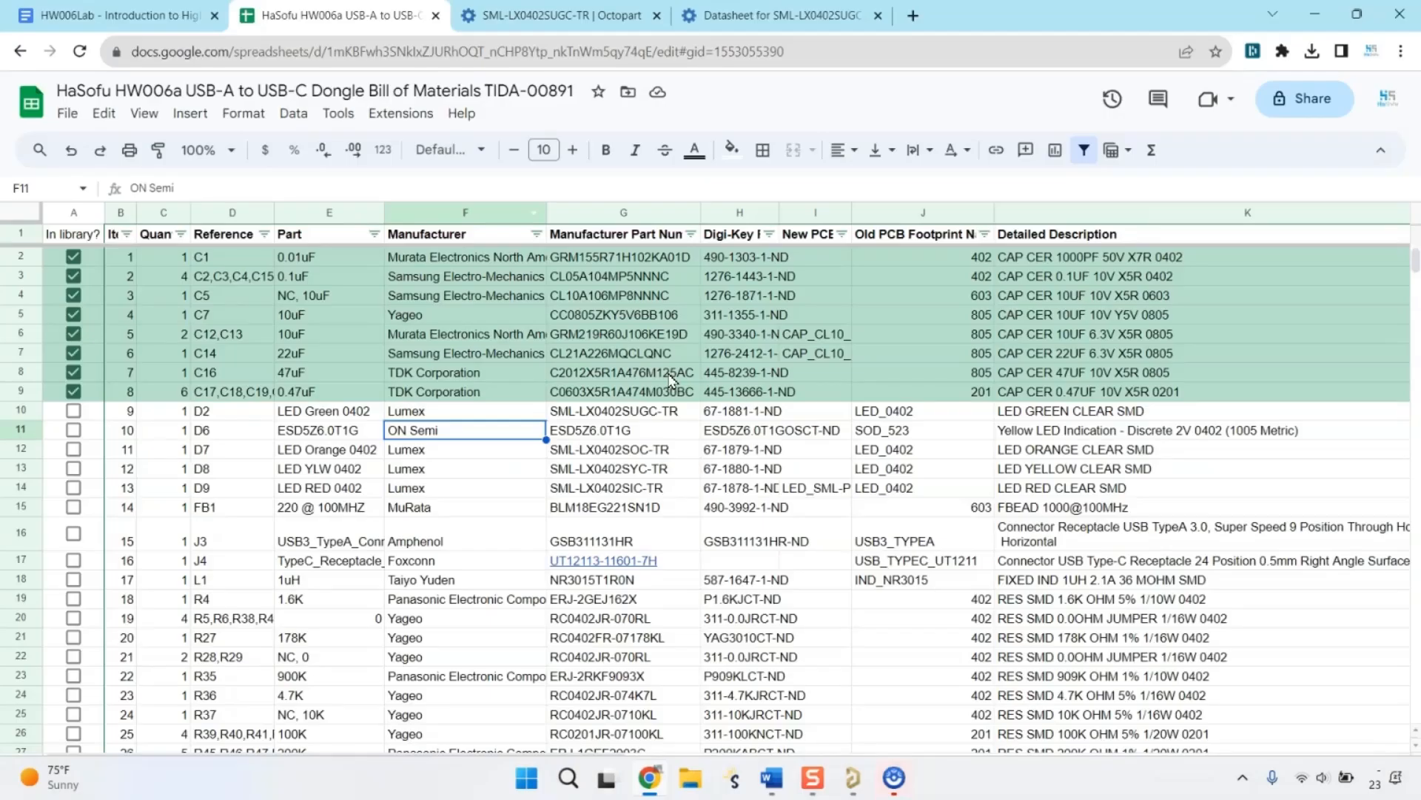
left_click(1048, 418)
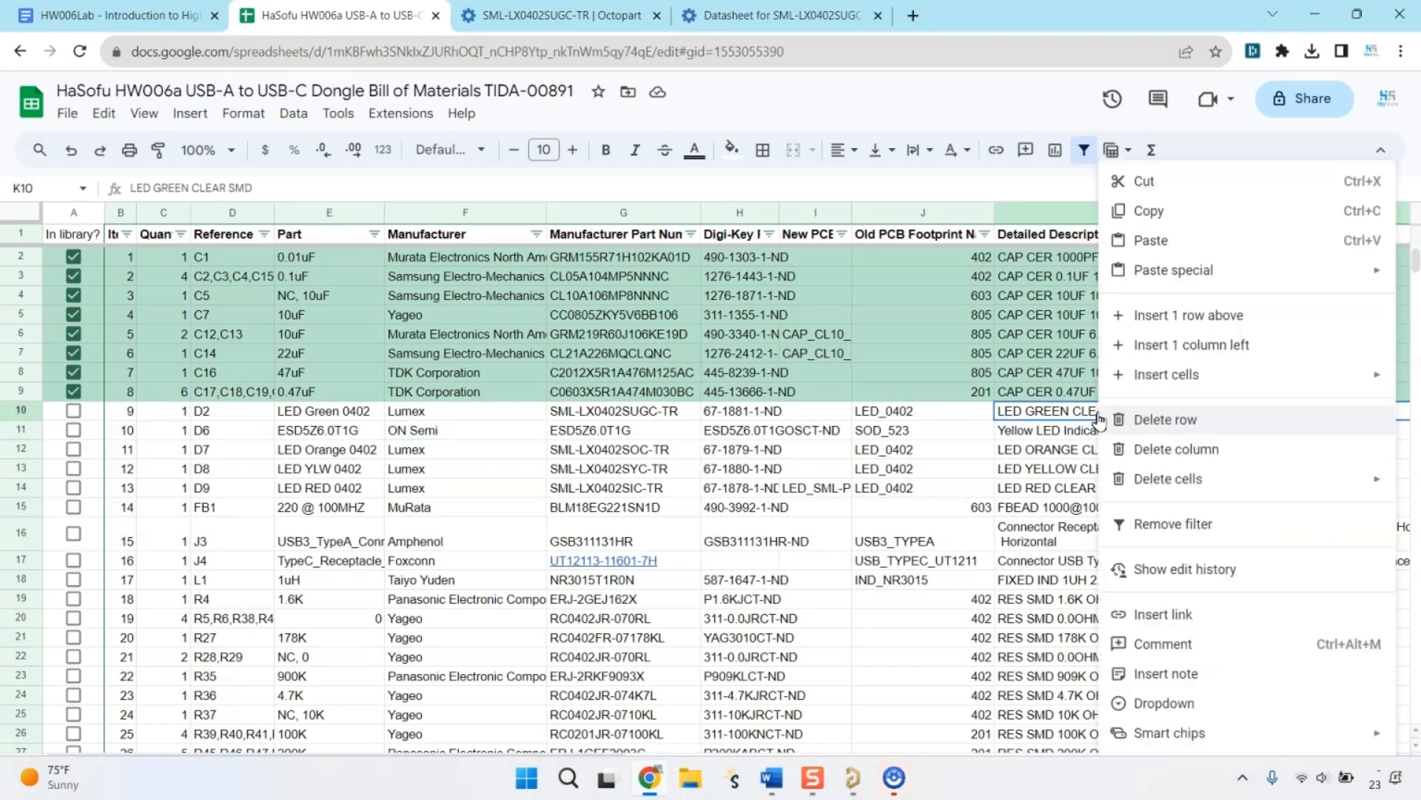
right_click(1100, 416)
left_click(1149, 211)
left_click(1314, 14)
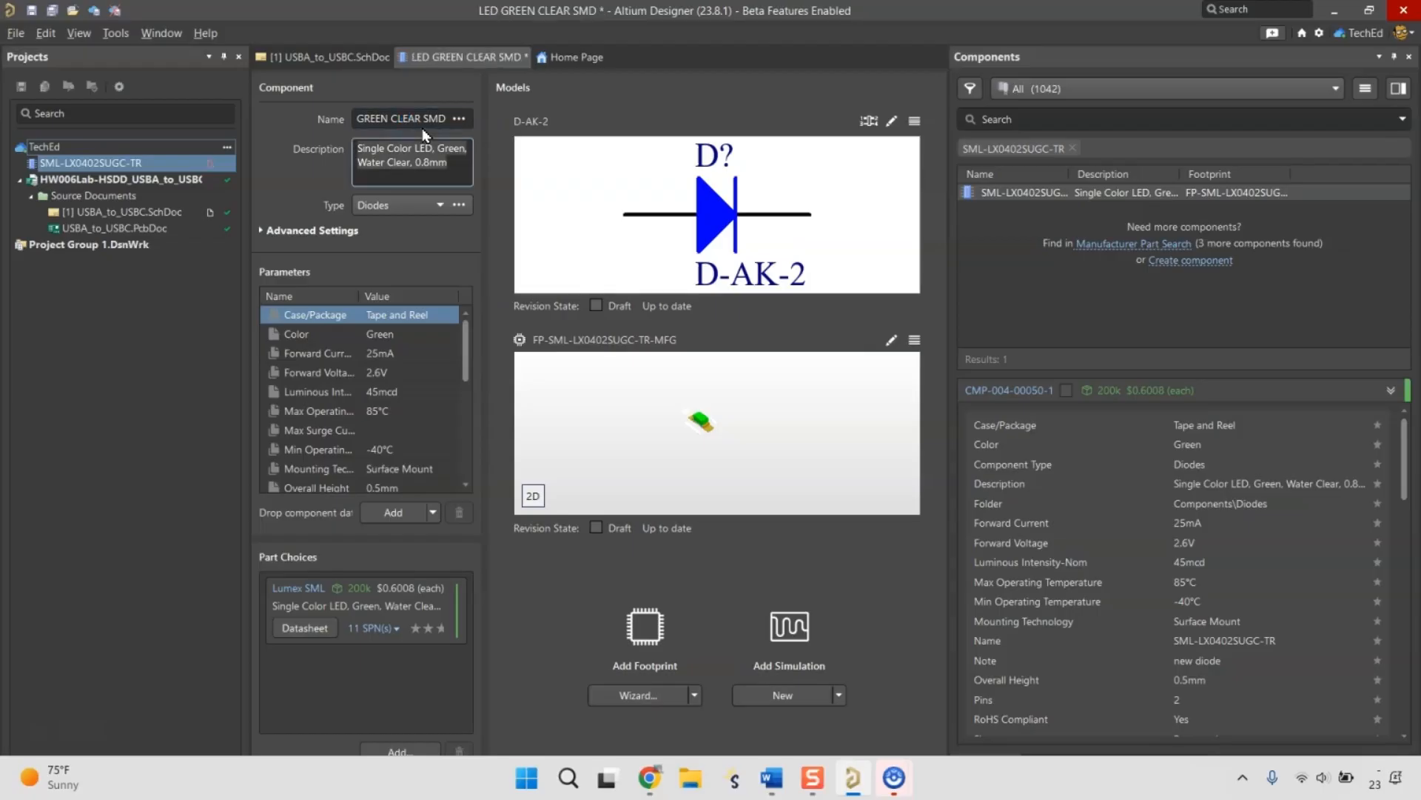
Save the LED GREEN CLEAR SMD component and release it to the server with the release note "updated part name".
right_click(460, 57)
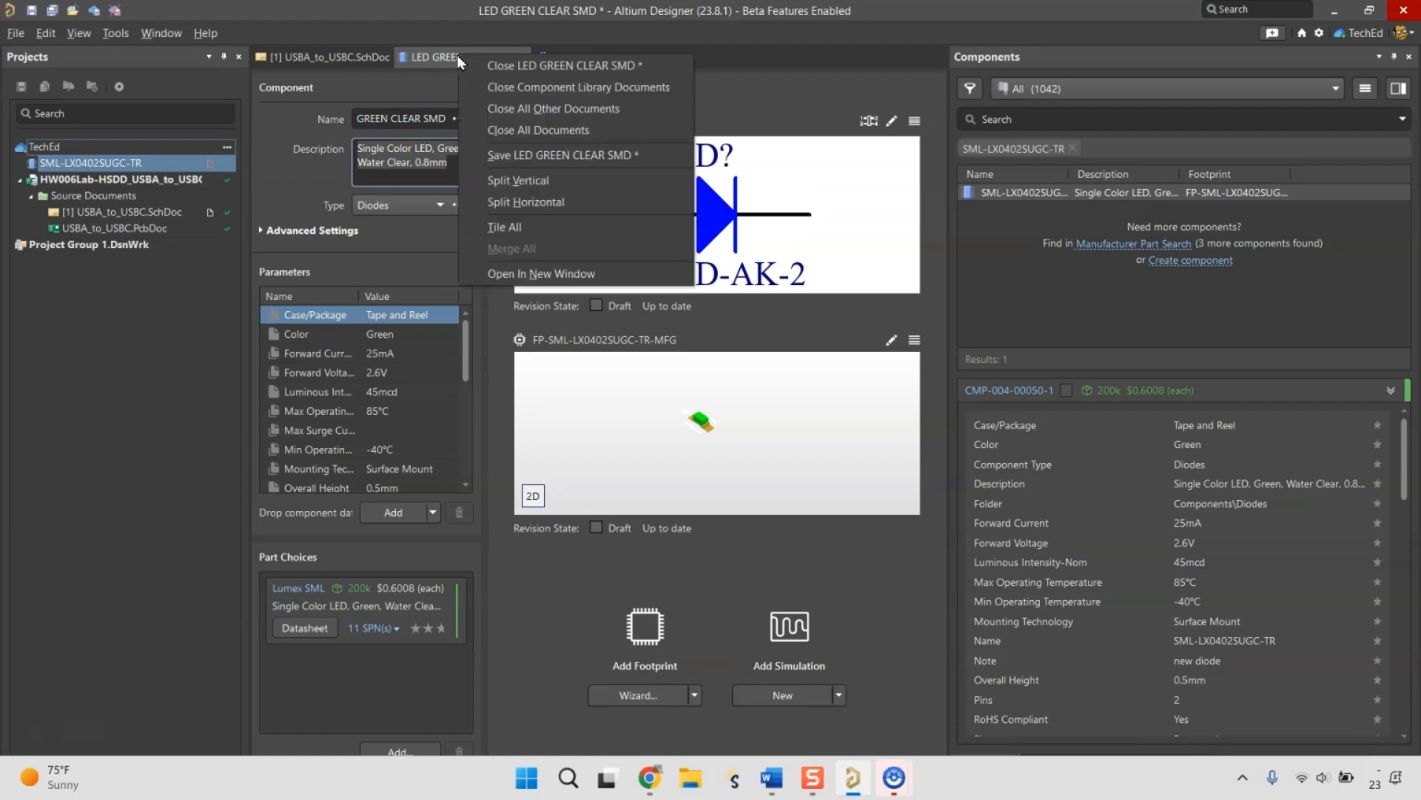
left_click(533, 155)
right_click(460, 56)
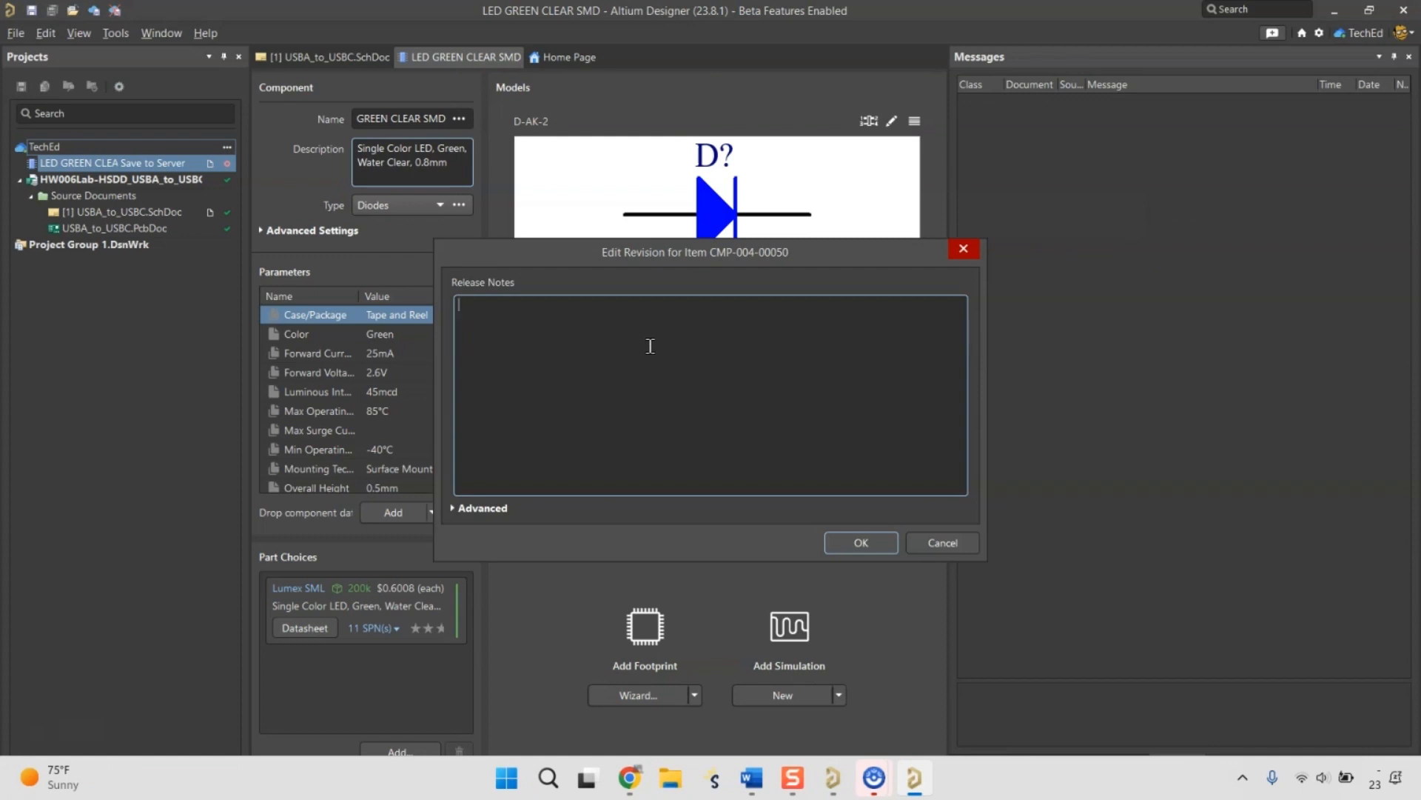
type("updatedsymbol")
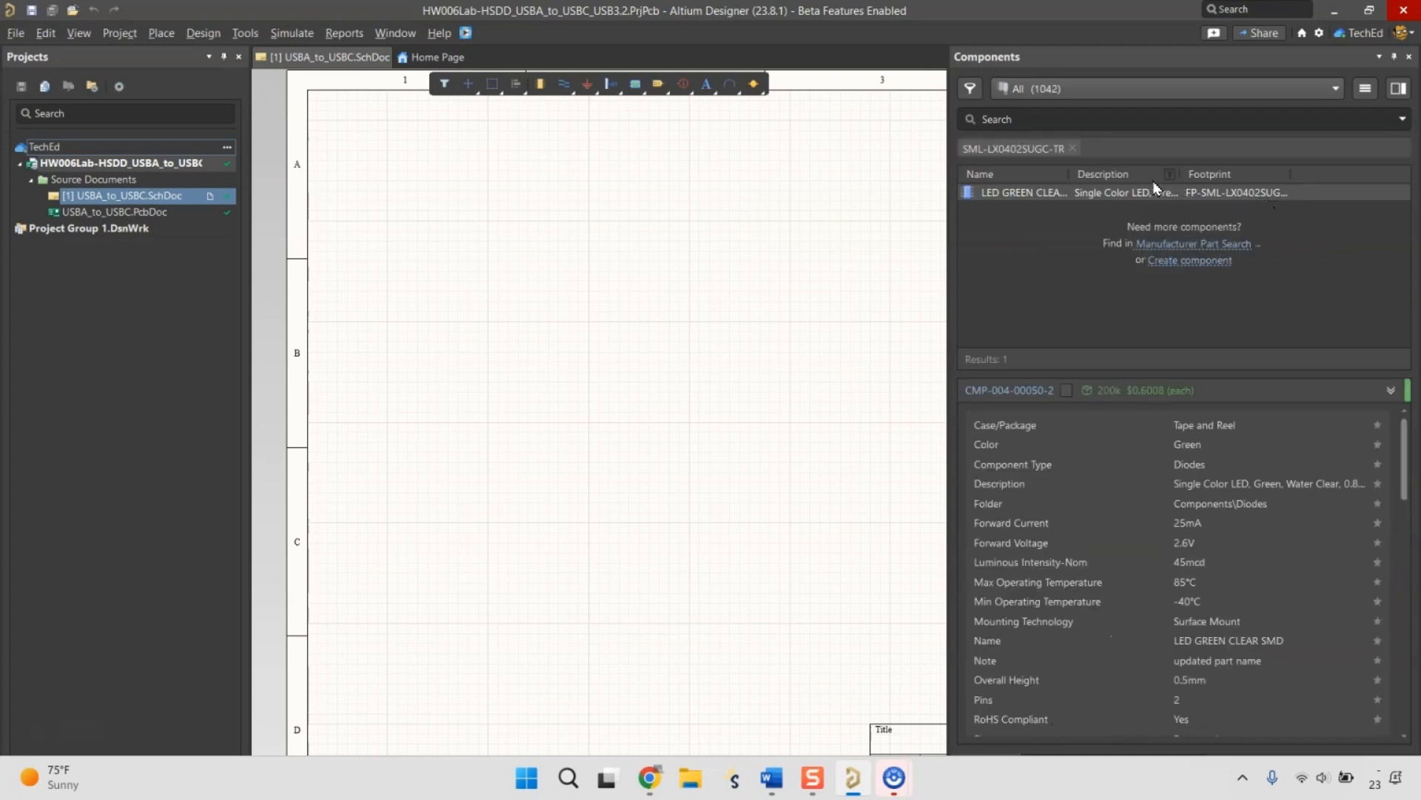
right_click(1183, 194)
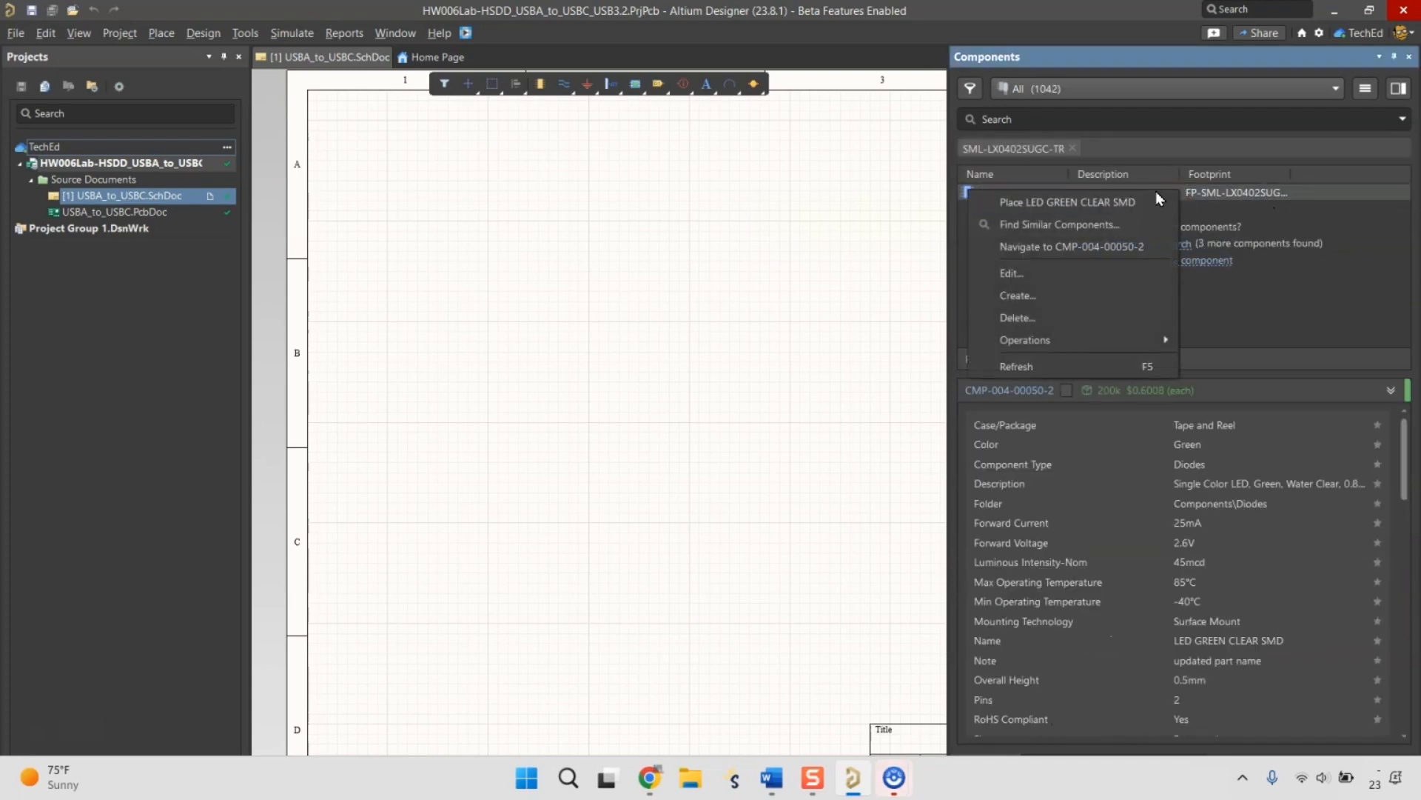
left_click(1158, 208)
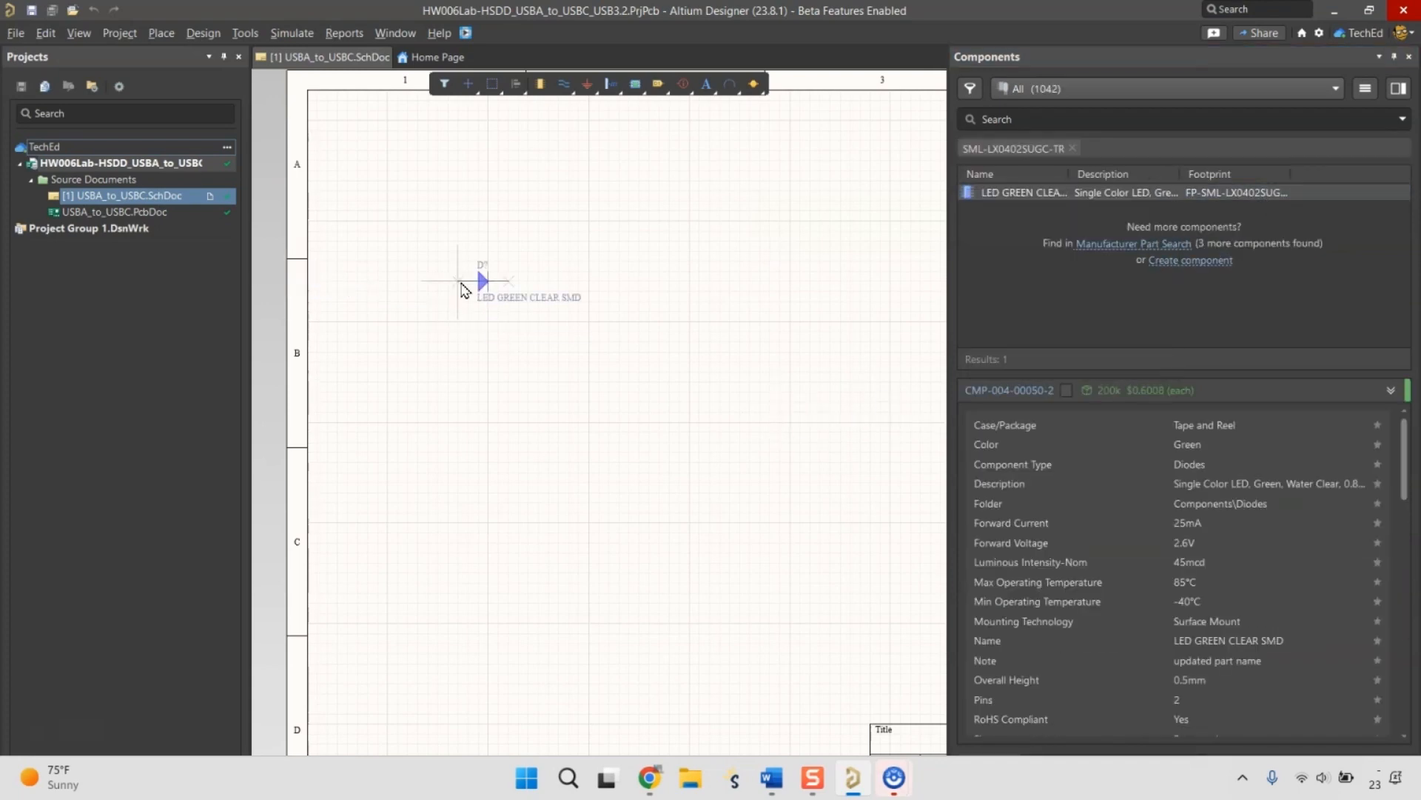
key("Escape")
Clear the part number filter in the component library and browse the Diodes category.
left_click(1073, 148)
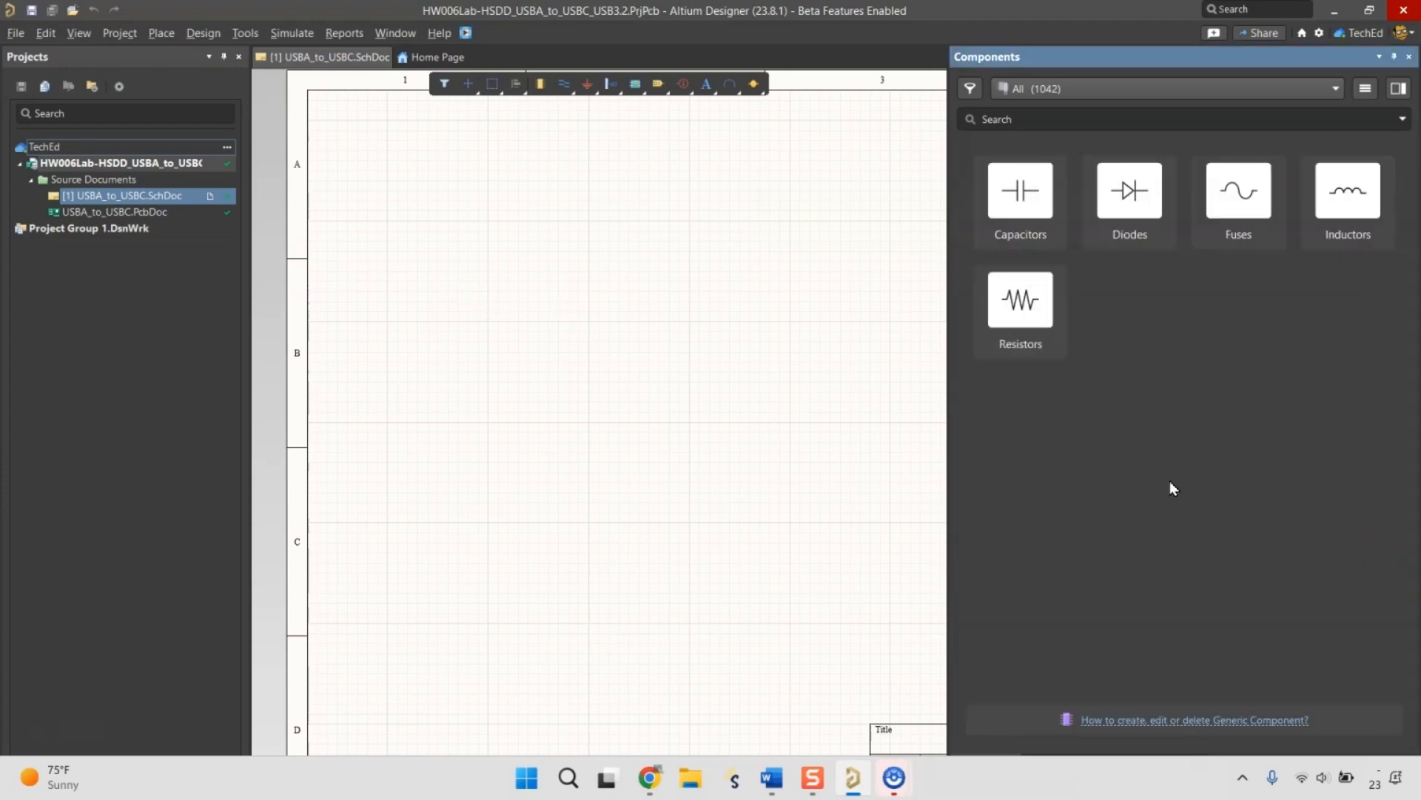
left_click(1165, 217)
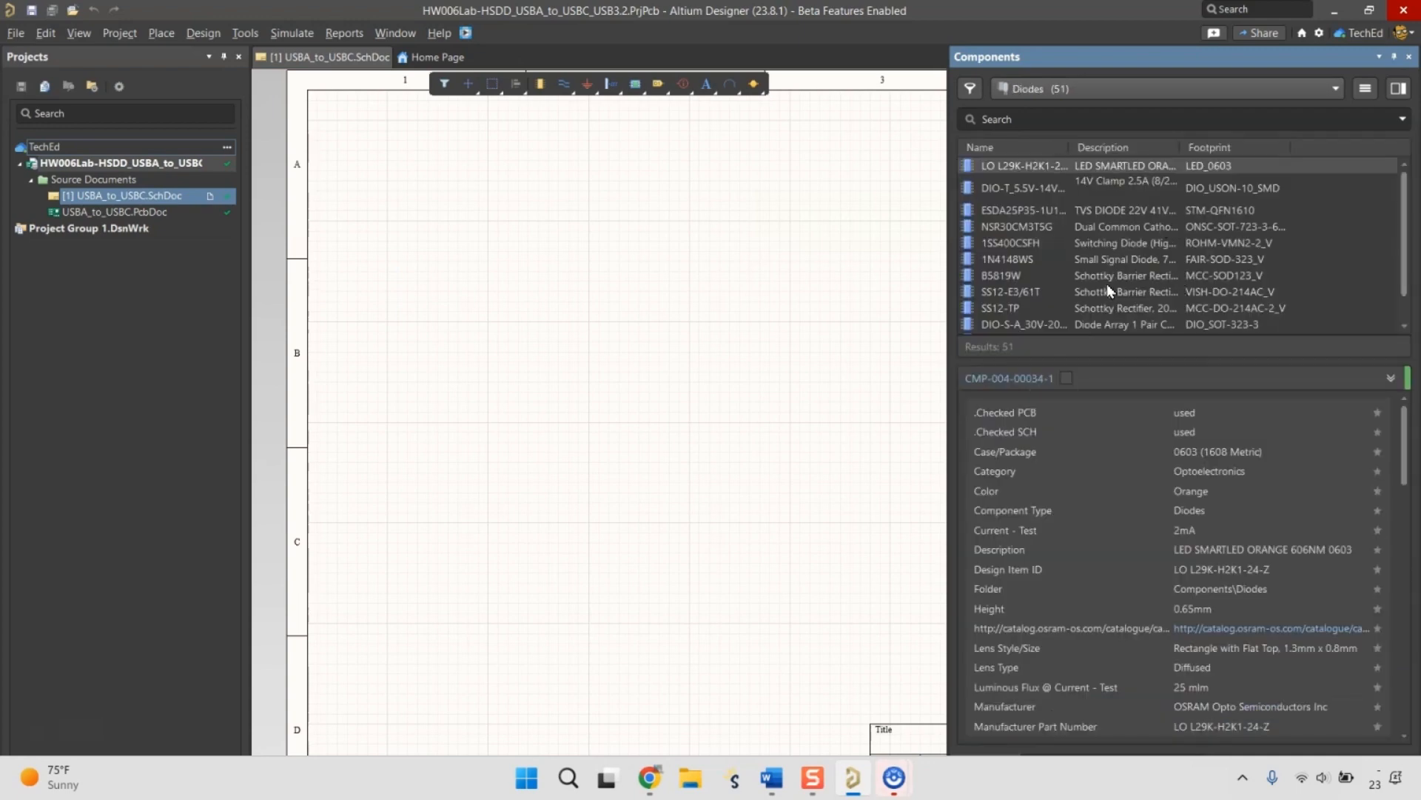
scroll(1107, 284, "down", 2)
scroll(1108, 284, "up", 2)
In the bill of materials spreadsheet, mark D2 as in library and copy D6's manufacturer part number ESD5Z6.0T1G.
left_click(685, 781)
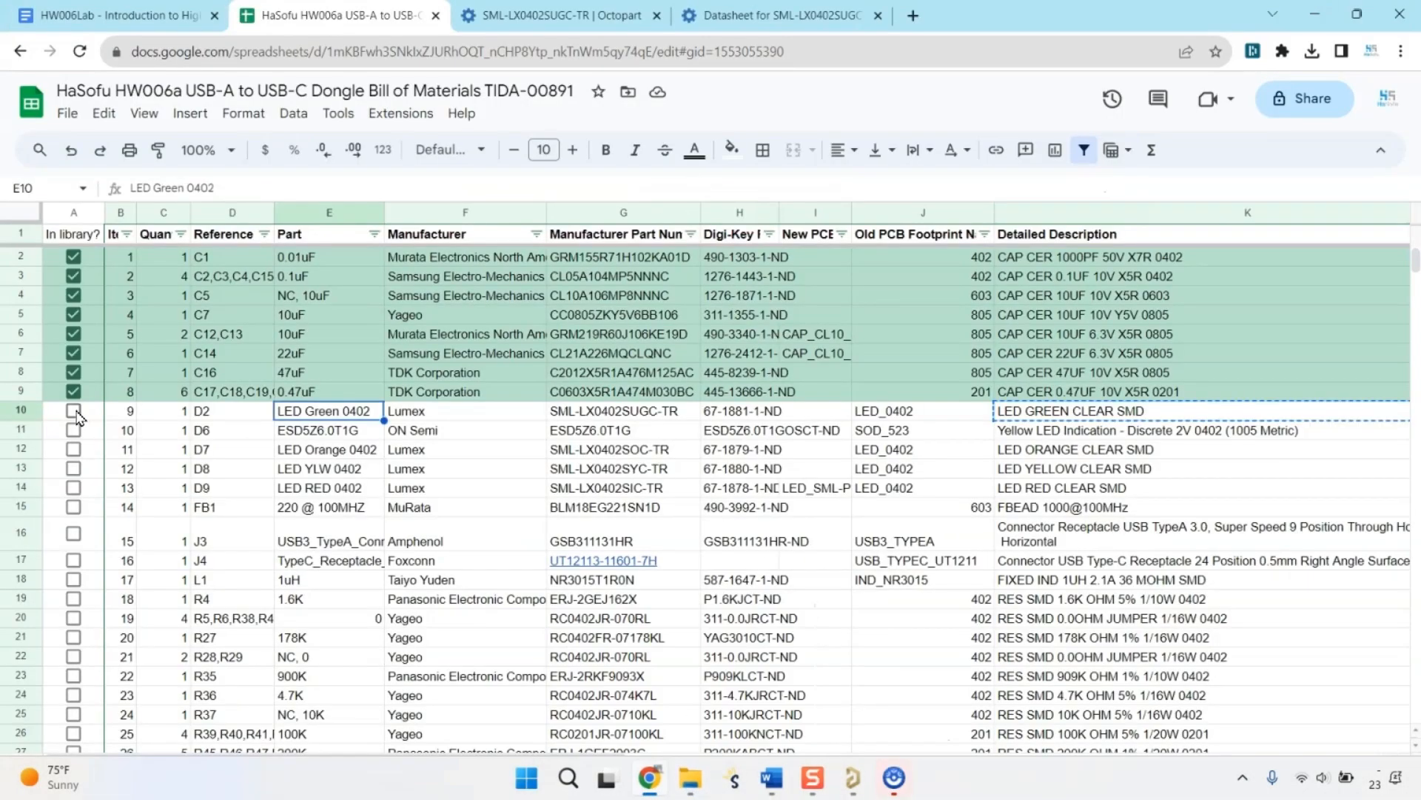
left_click(73, 410)
left_click(481, 439)
left_click(739, 431)
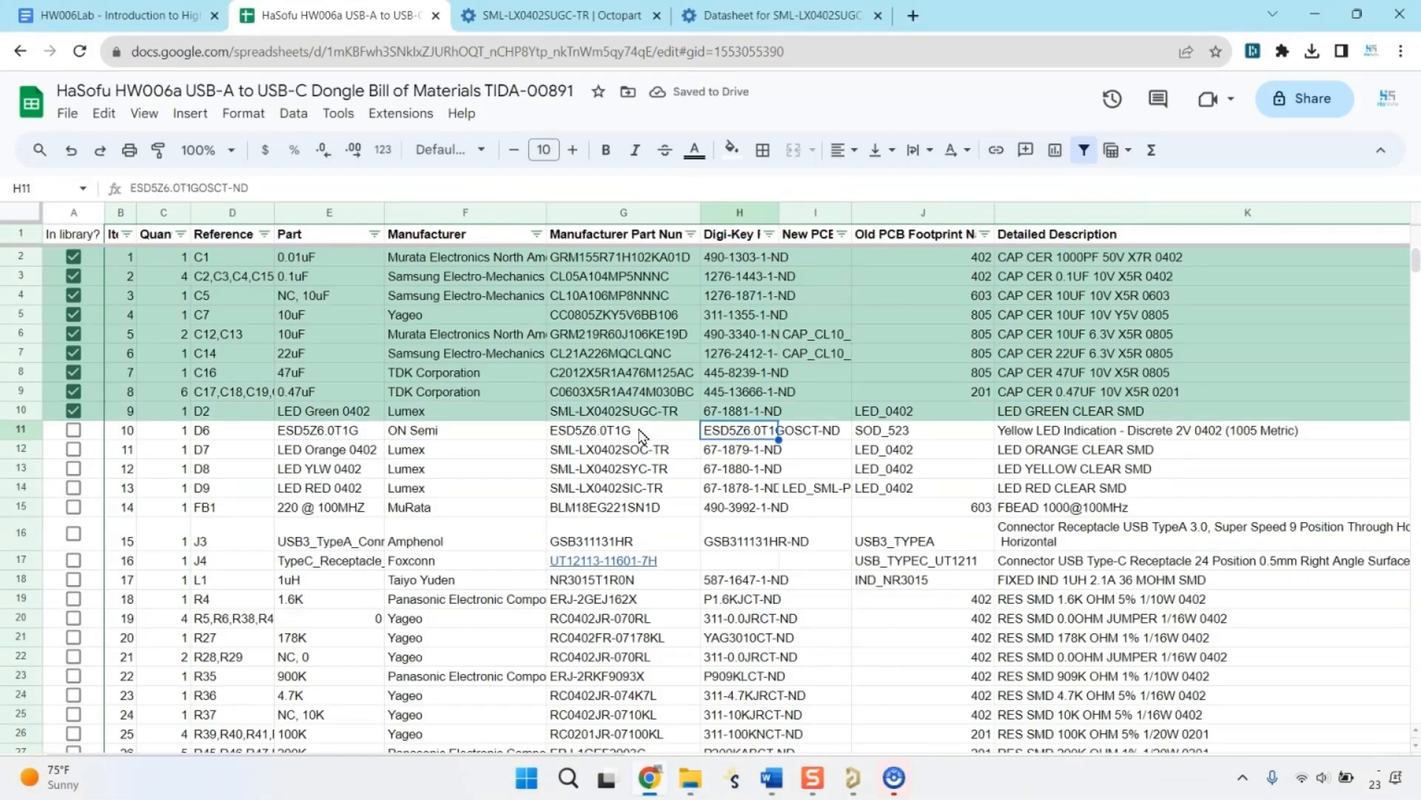
left_click(638, 437)
left_click_drag(130, 188, 200, 188)
right_click(191, 186)
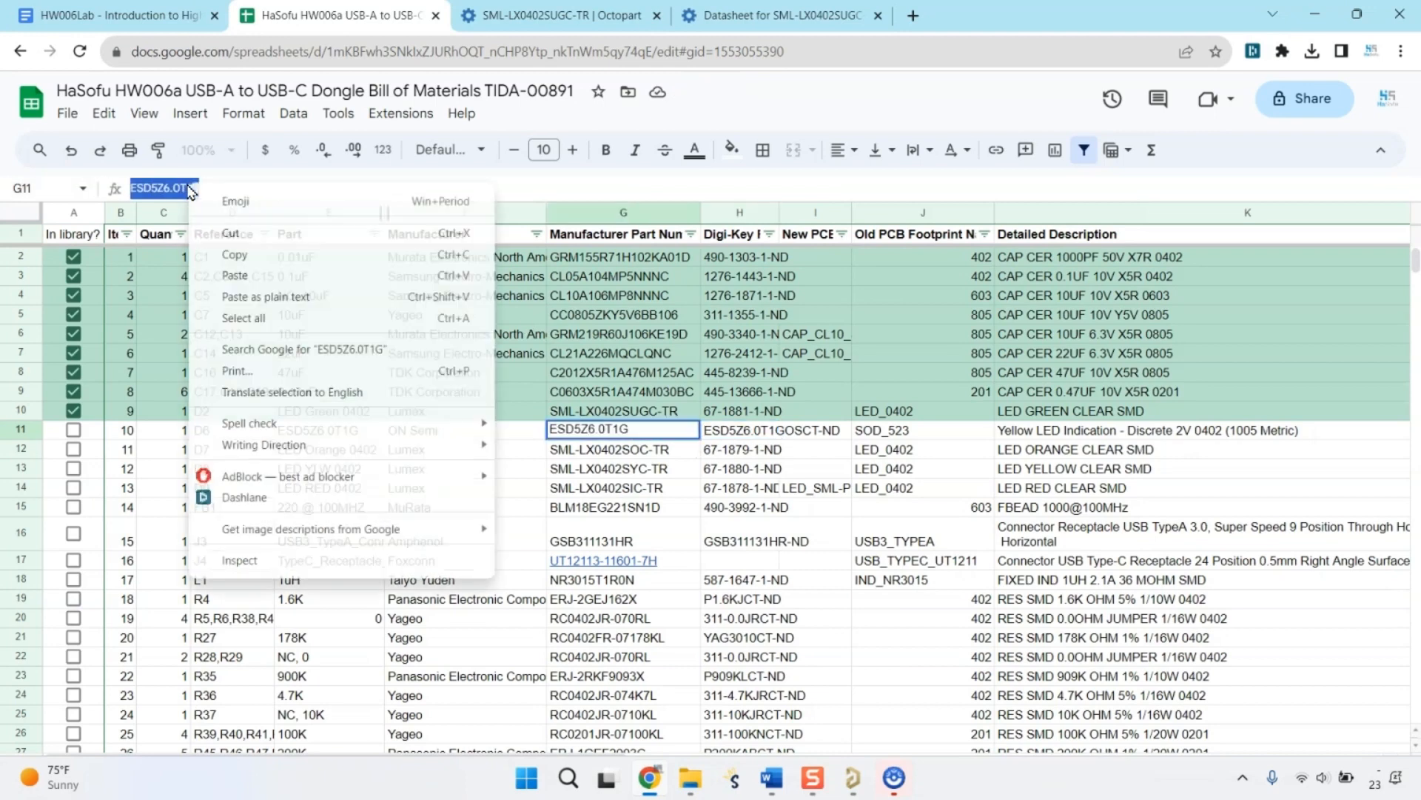
left_click(241, 254)
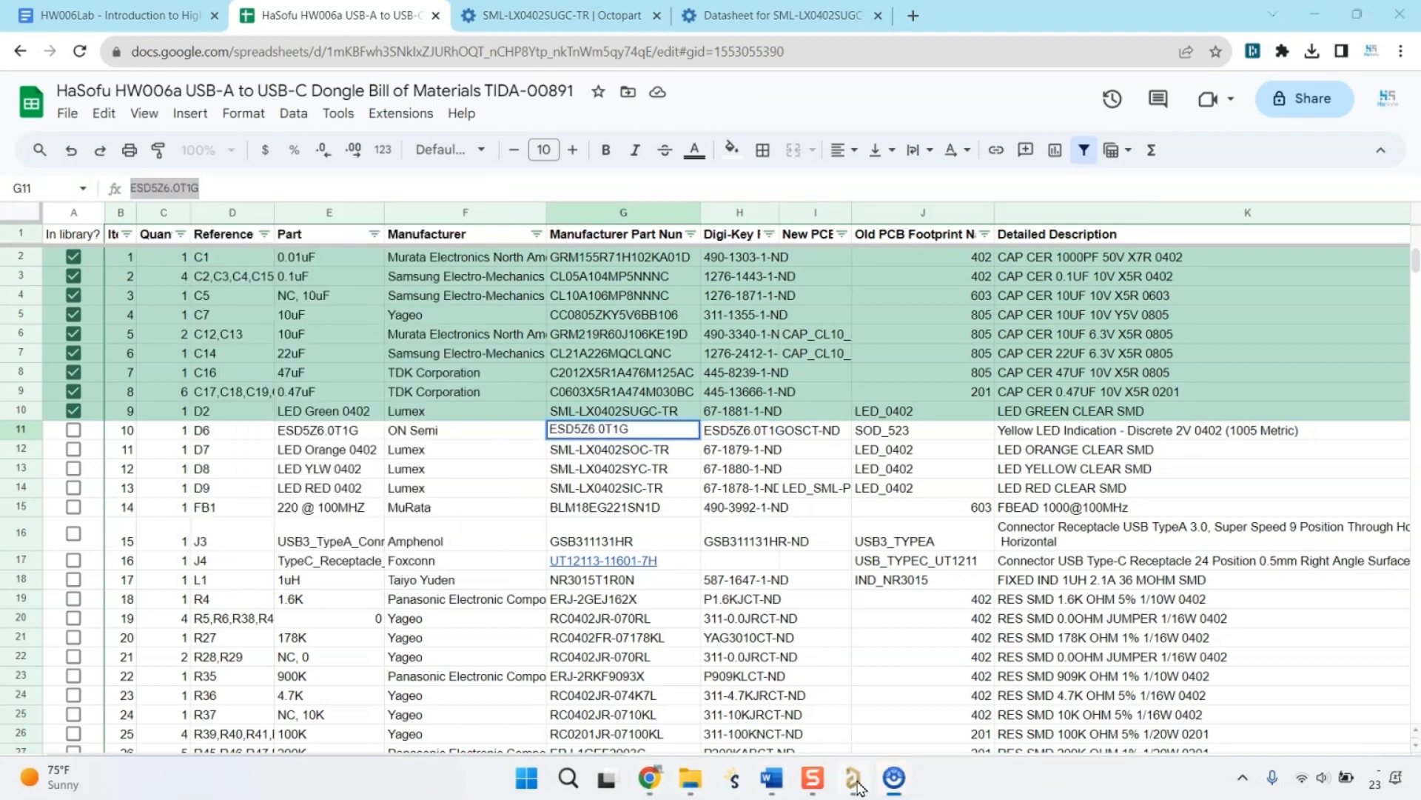
Switch to Altium Designer and search the component library for ESD5Z6.0T1G, first within Diodes and again across all categories.
left_click(853, 777)
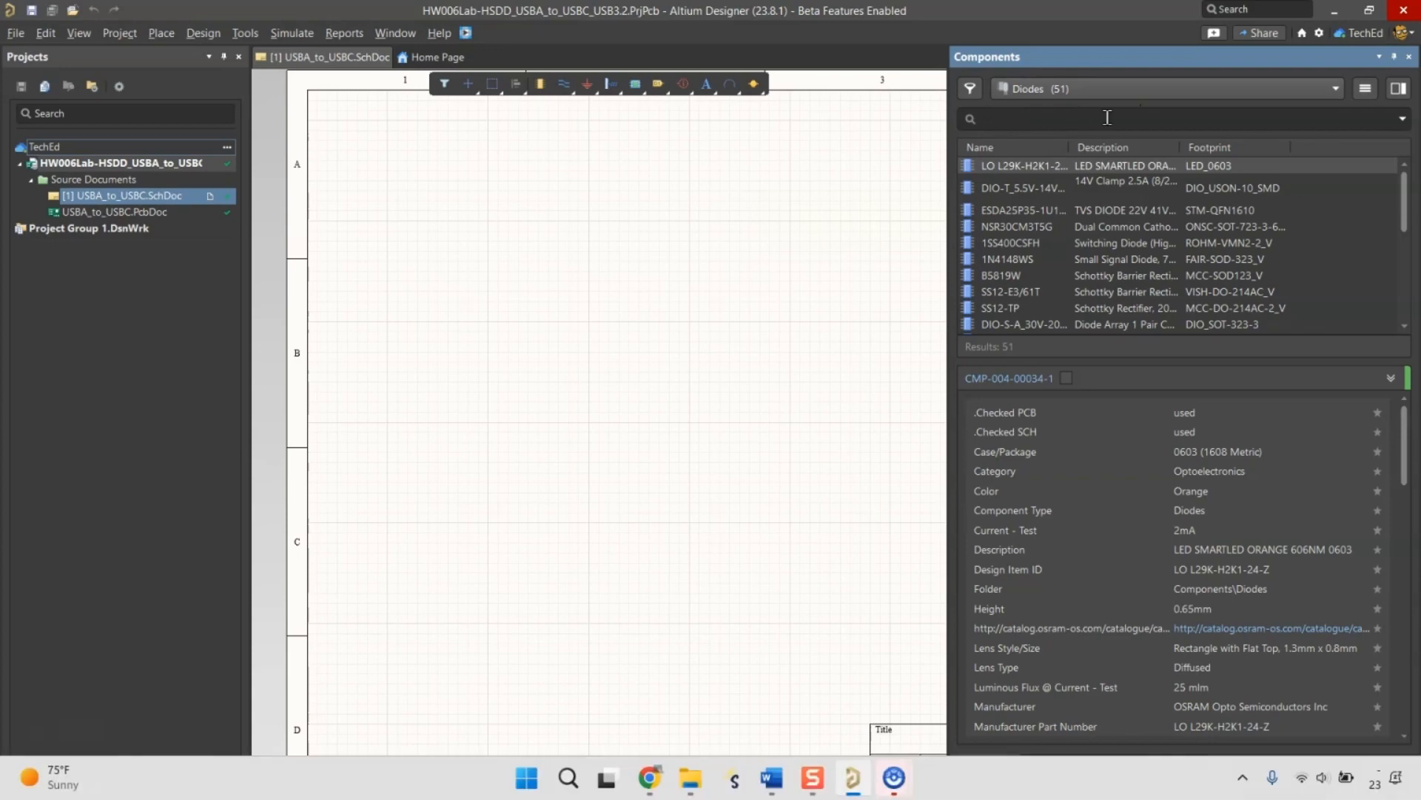
key("ctrl+v")
key("Return")
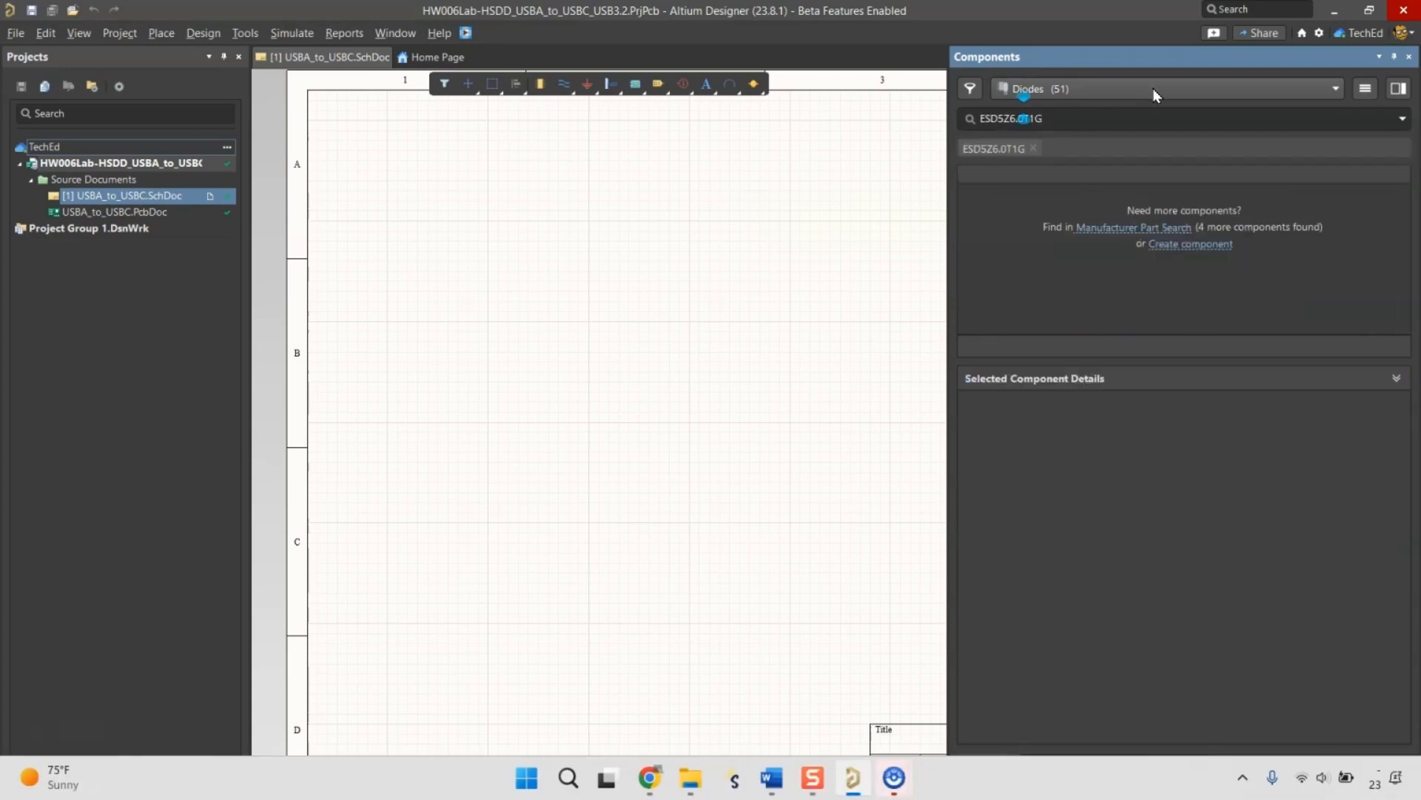
left_click(1153, 87)
left_click(1121, 120)
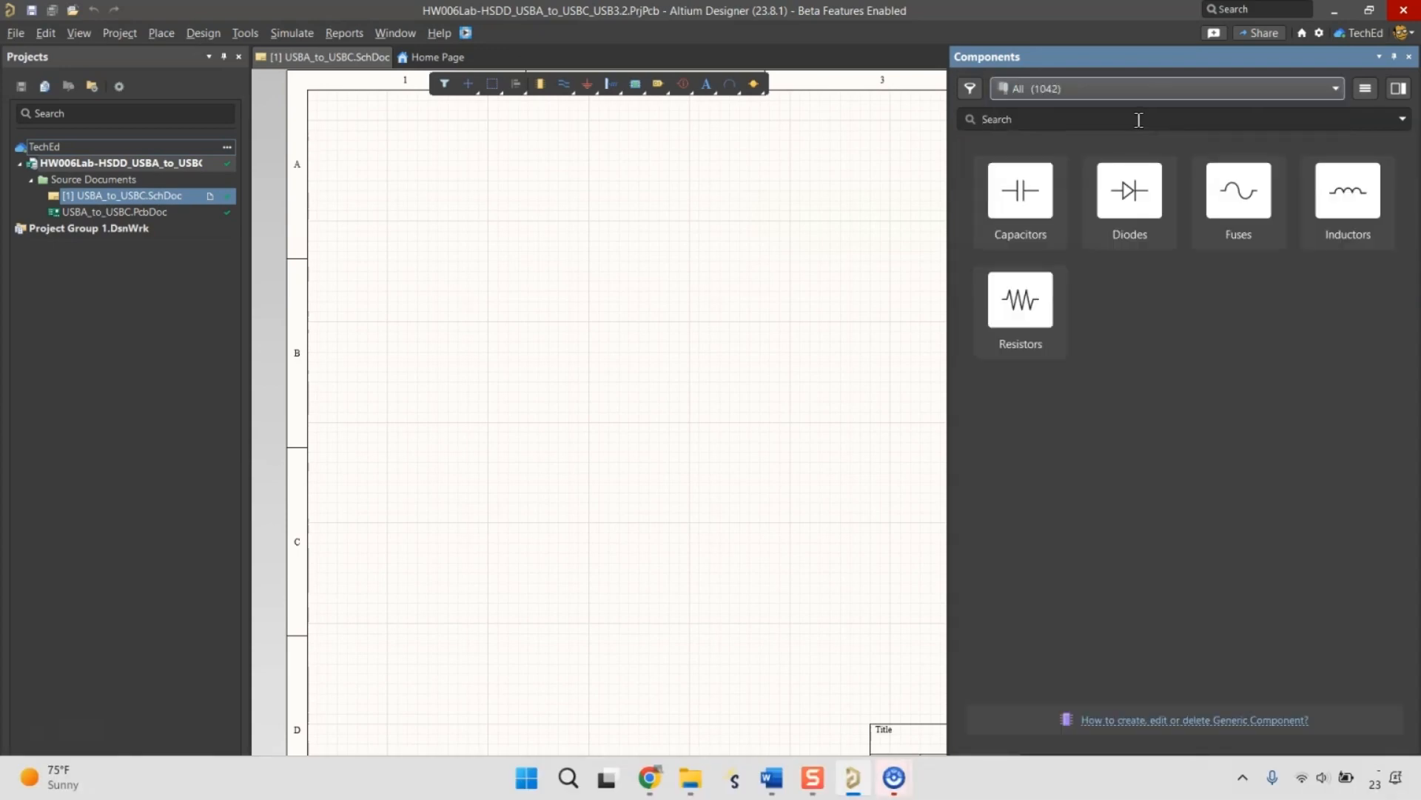
left_click(1137, 120)
key("ctrl+v")
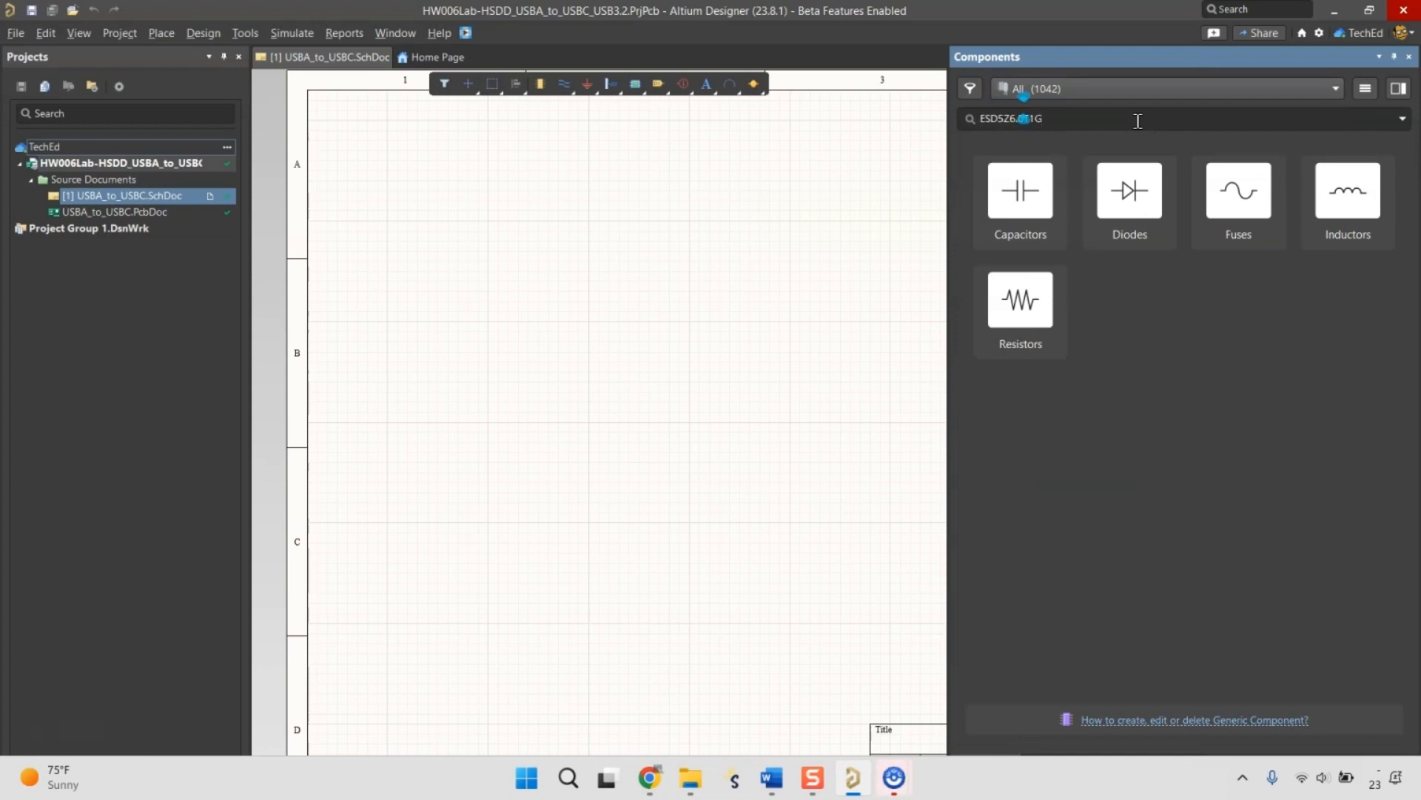
key("Return")
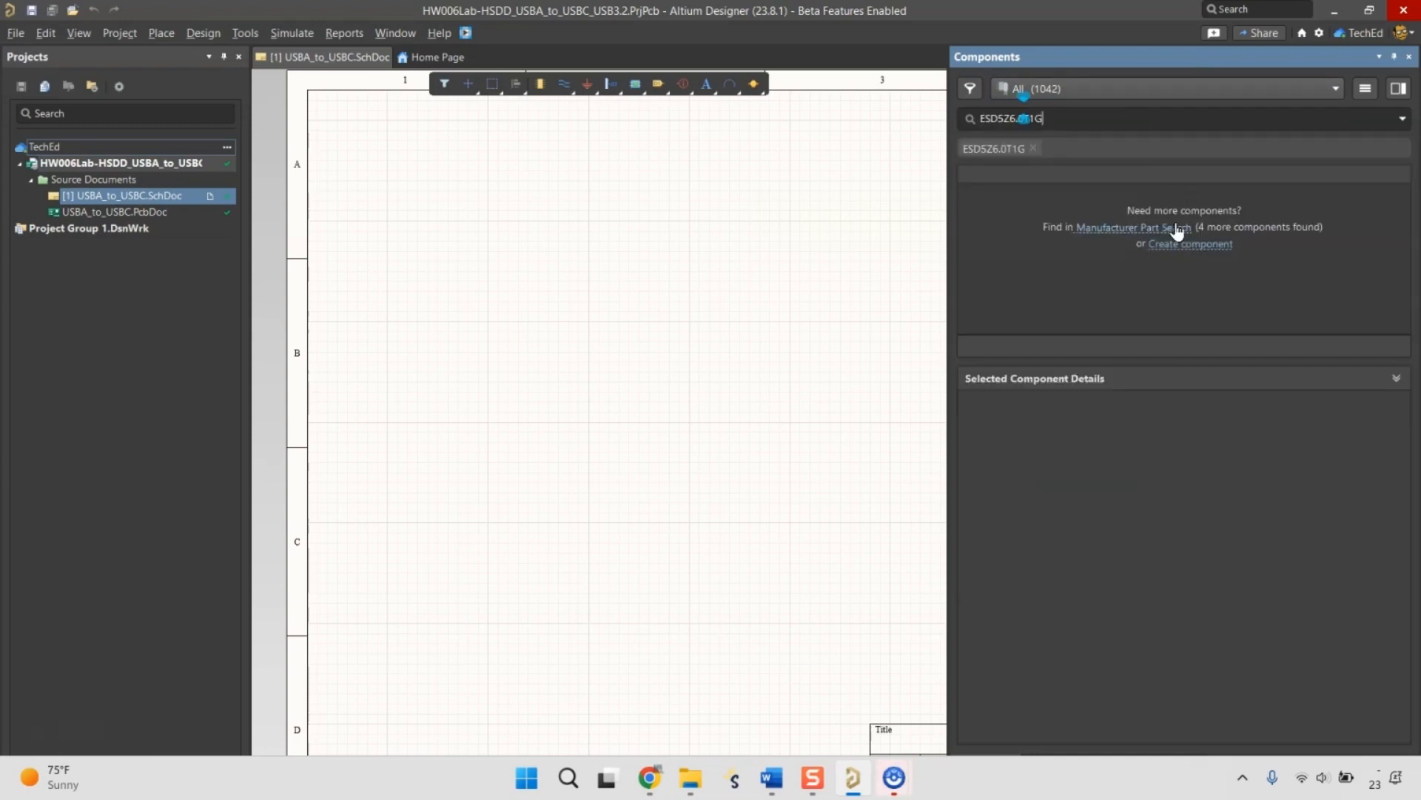
Extend the ESD5Z6.0T1G search to manufacturer parts and select the ON Semiconductor ESD5Z6.0T1G part.
left_click(1182, 228)
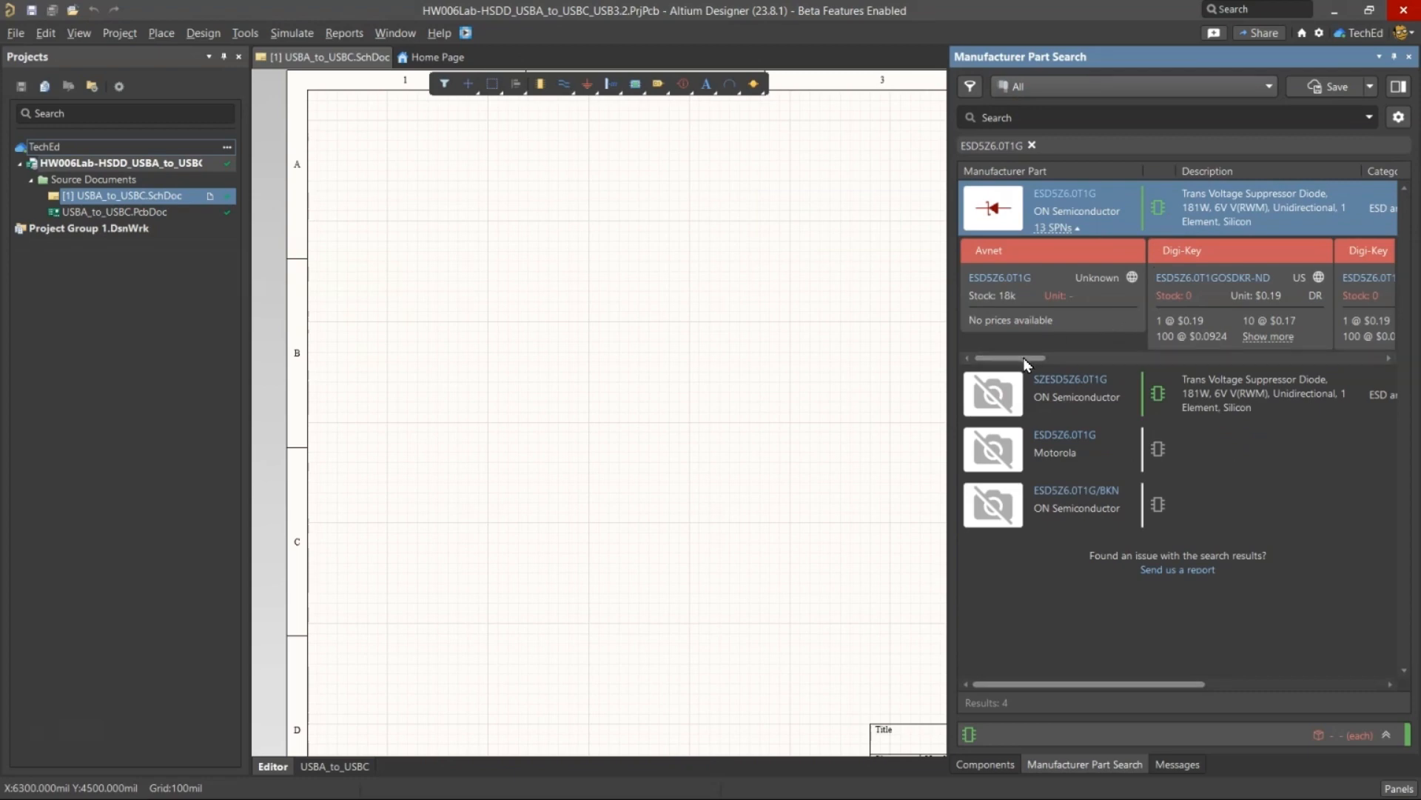
left_click_drag(1024, 360, 944, 376)
left_click(1199, 400)
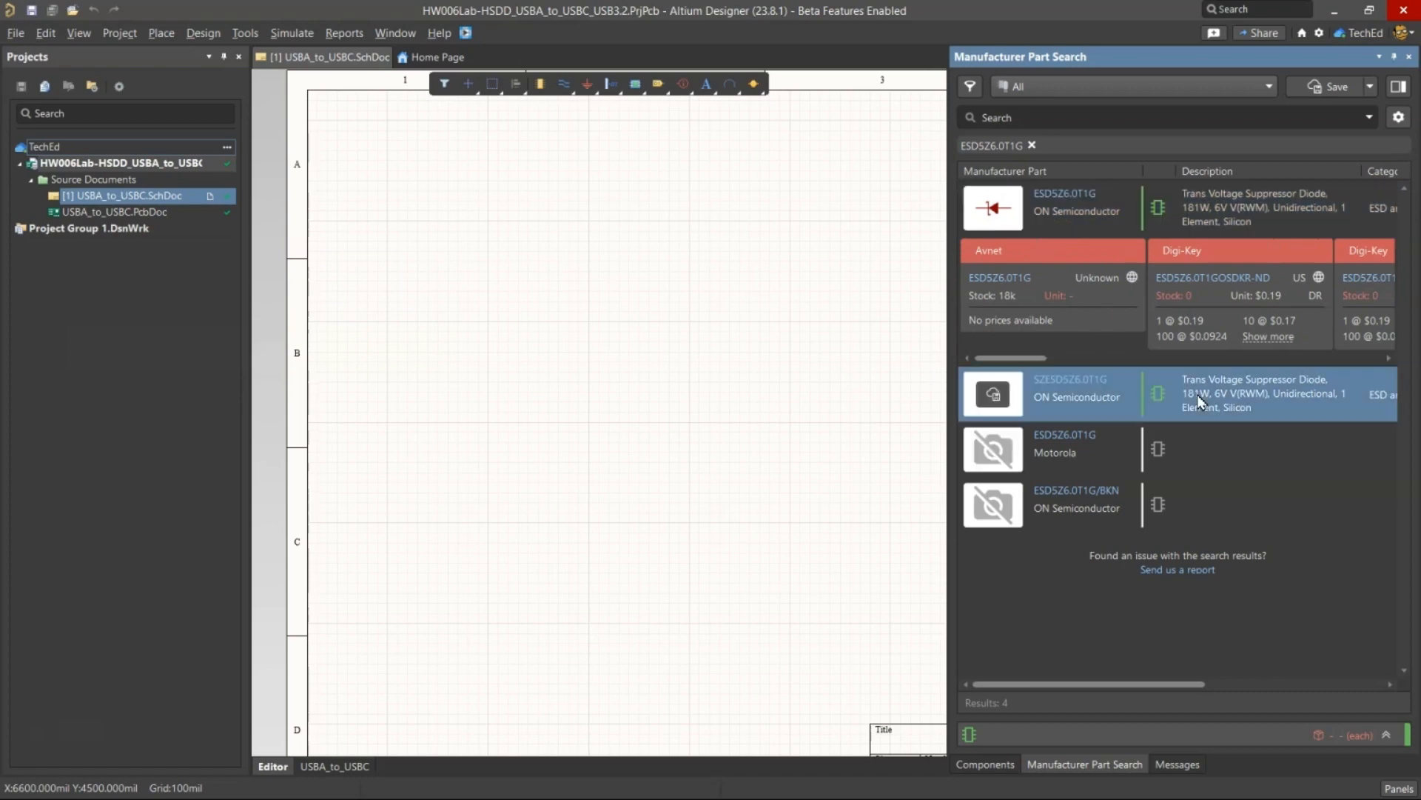
left_click(1194, 211)
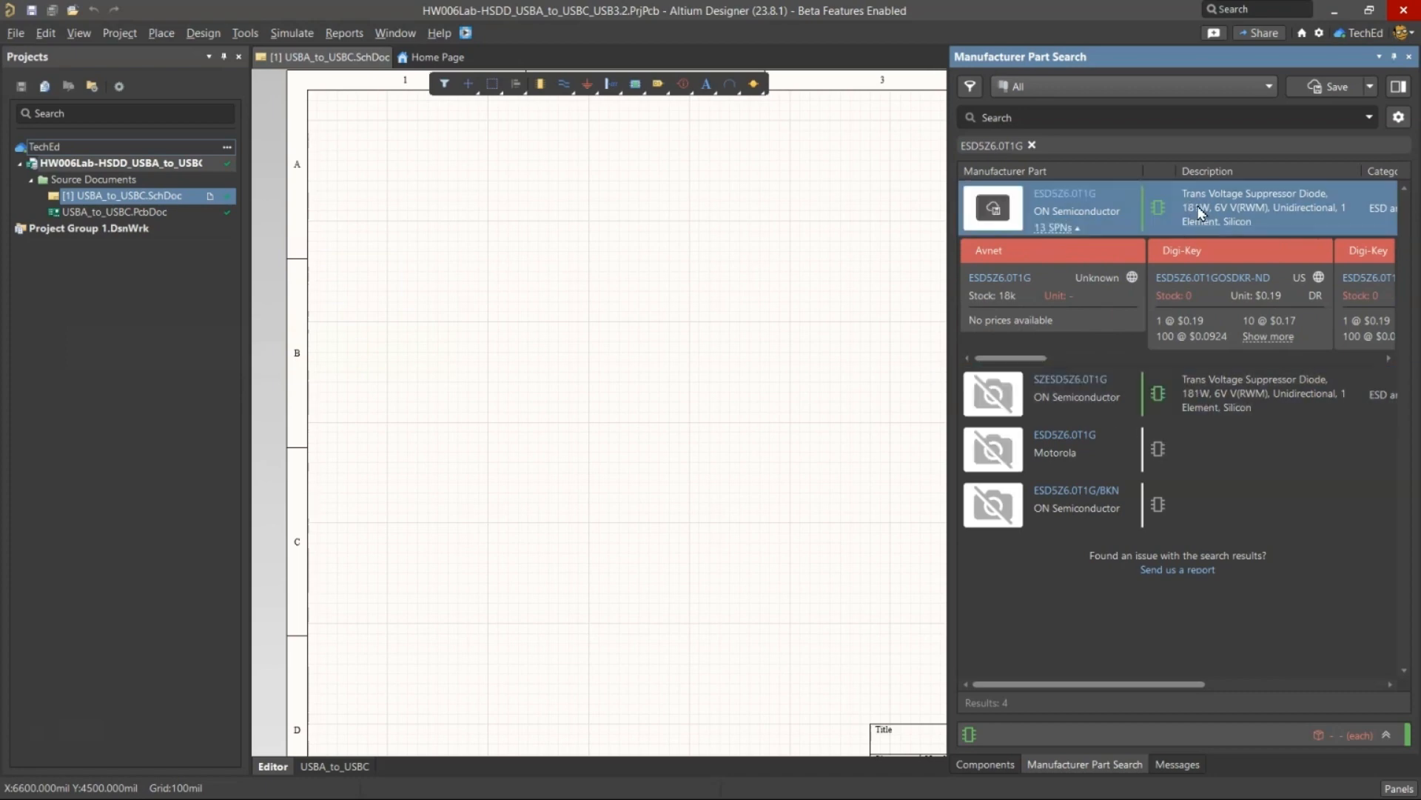
Create a new component of type Diodes from the selected ON Semiconductor ESD5Z6.0T1G part.
right_click(1201, 213)
left_click(1153, 219)
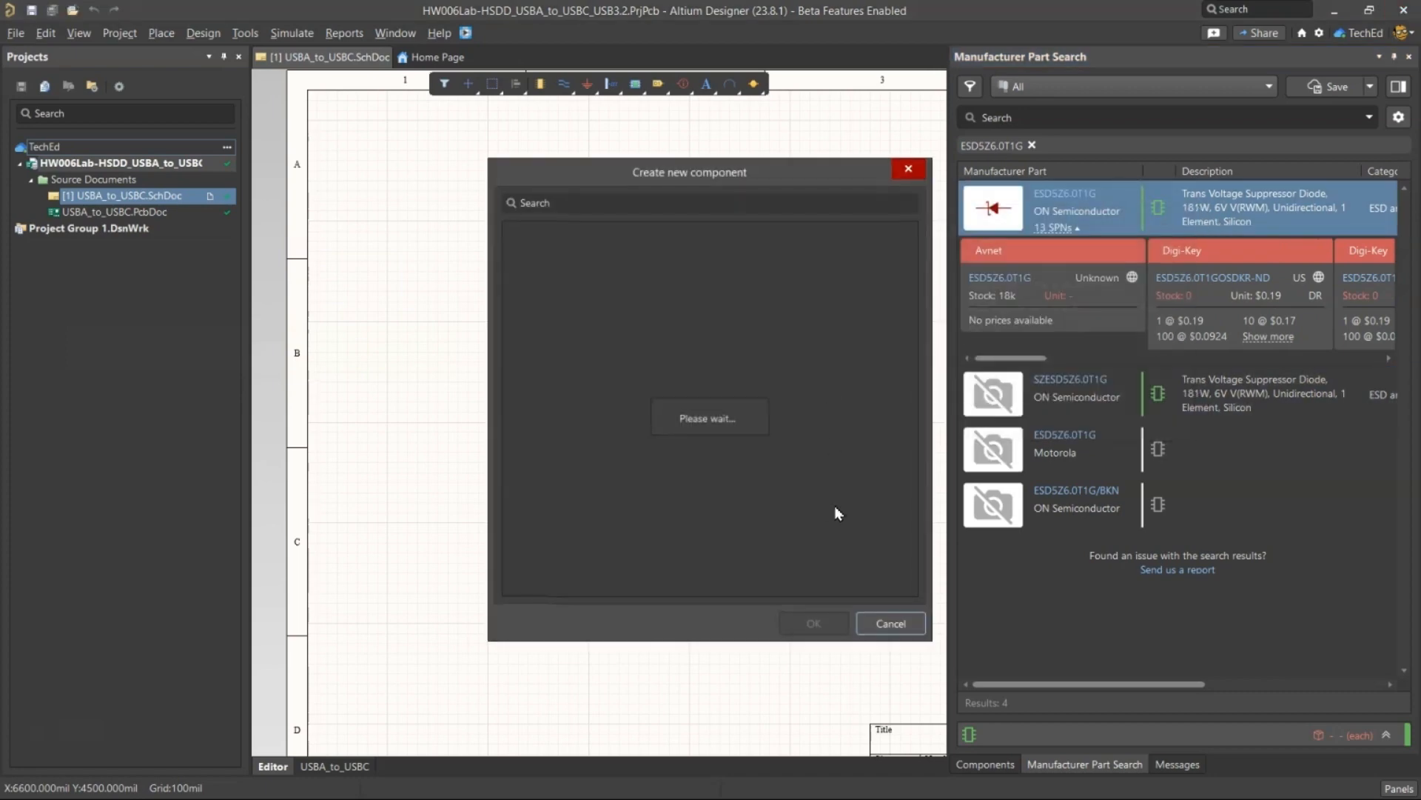
left_click(546, 345)
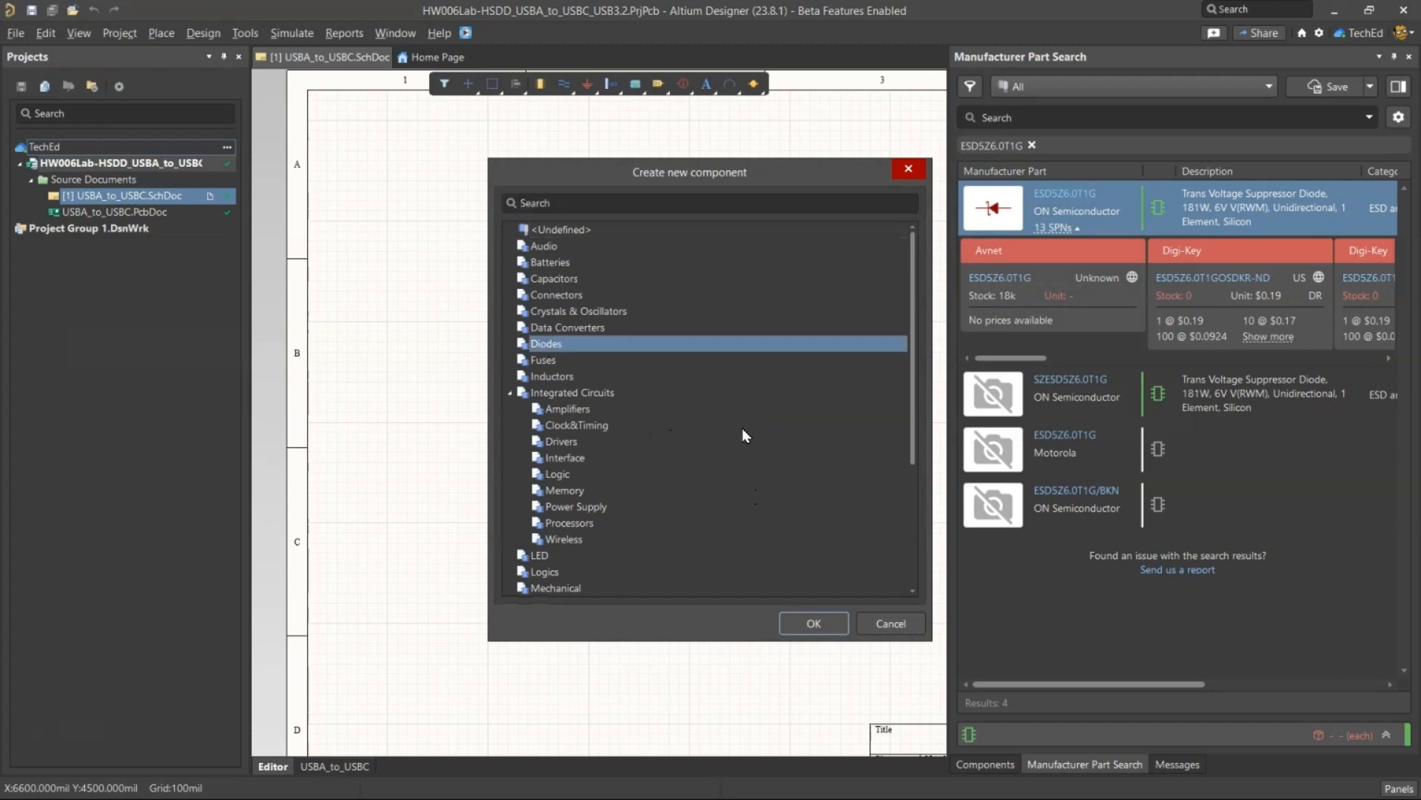
left_click(808, 625)
Include the Clamping Voltage-Max, Diode Type, Max Power Dissipation, Min Breakdown Voltage and Moisture Sensitivity Level parameters in the component's cloud data.
left_click(504, 288)
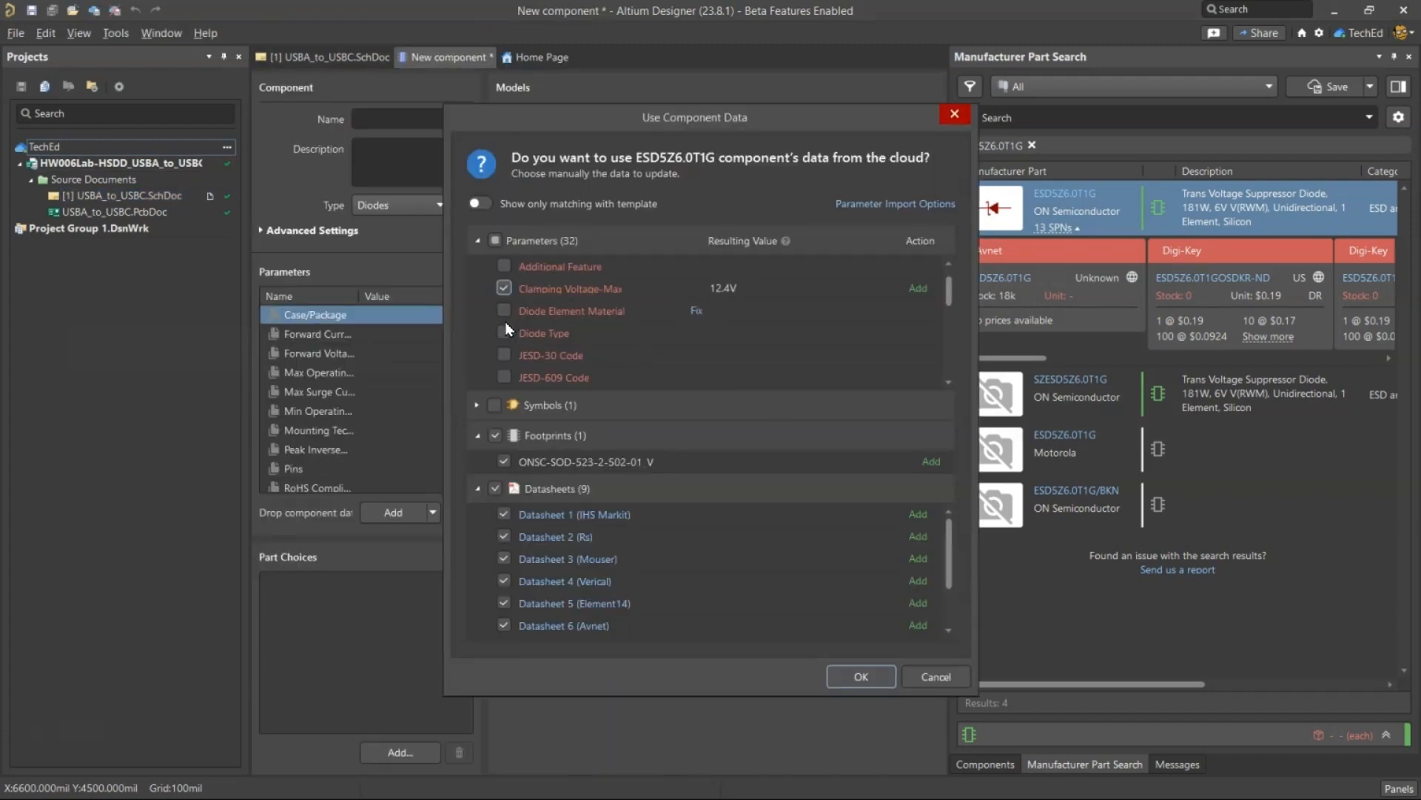
left_click(505, 332)
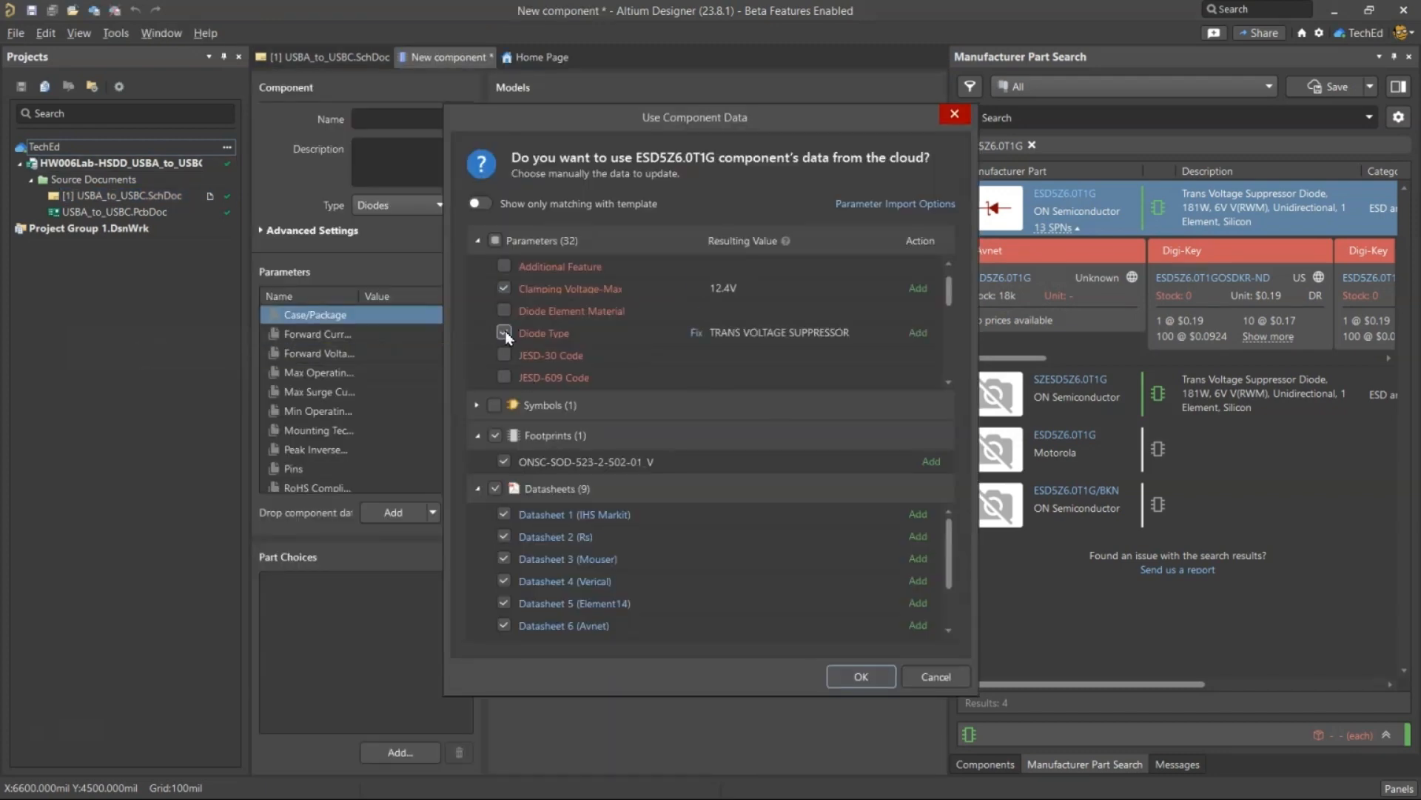
scroll(509, 328, "down", 4)
left_click(504, 288)
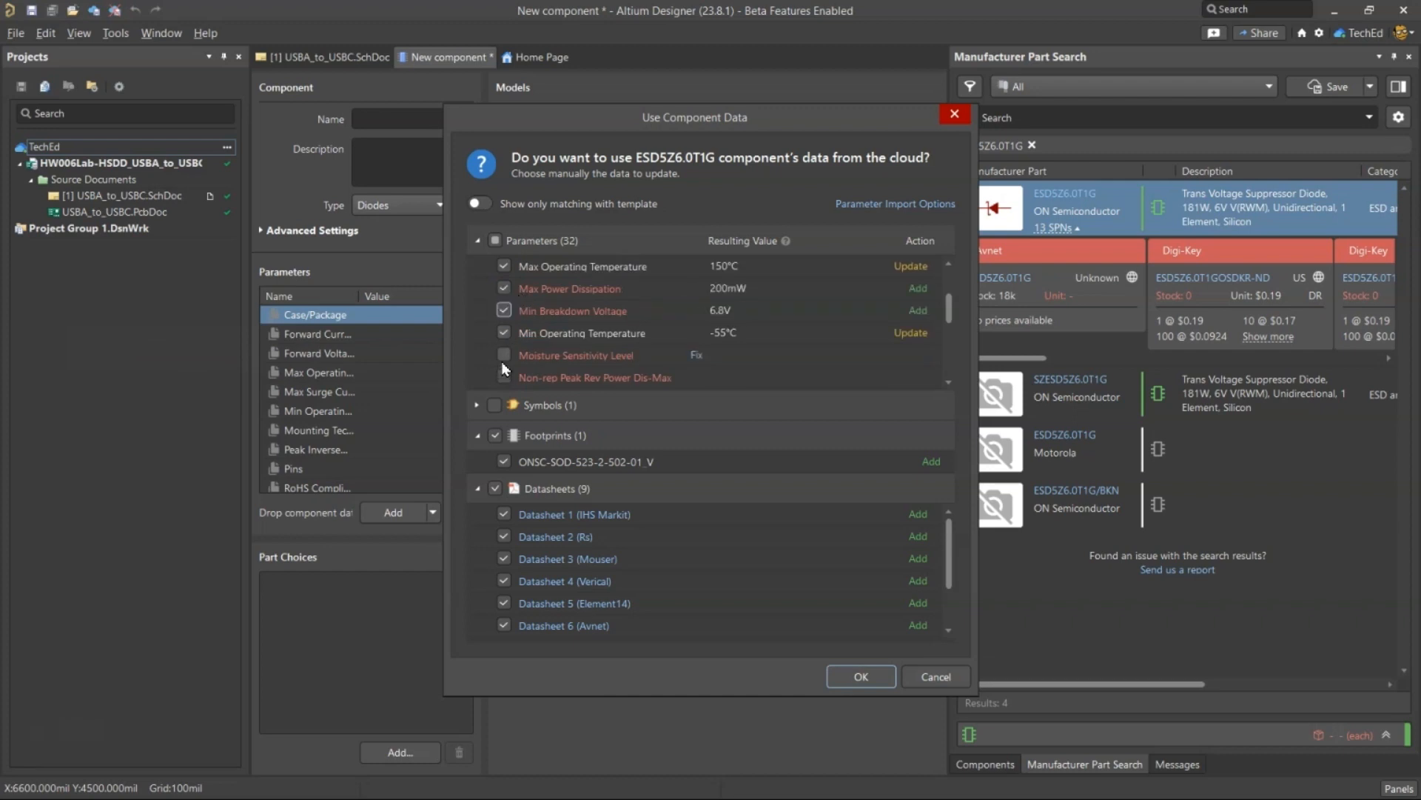
left_click(502, 355)
Include the Polarity and Surface Mount parameters as well and apply the ESD5Z6.0T1G cloud data to the new component.
scroll(497, 347, "down", 2)
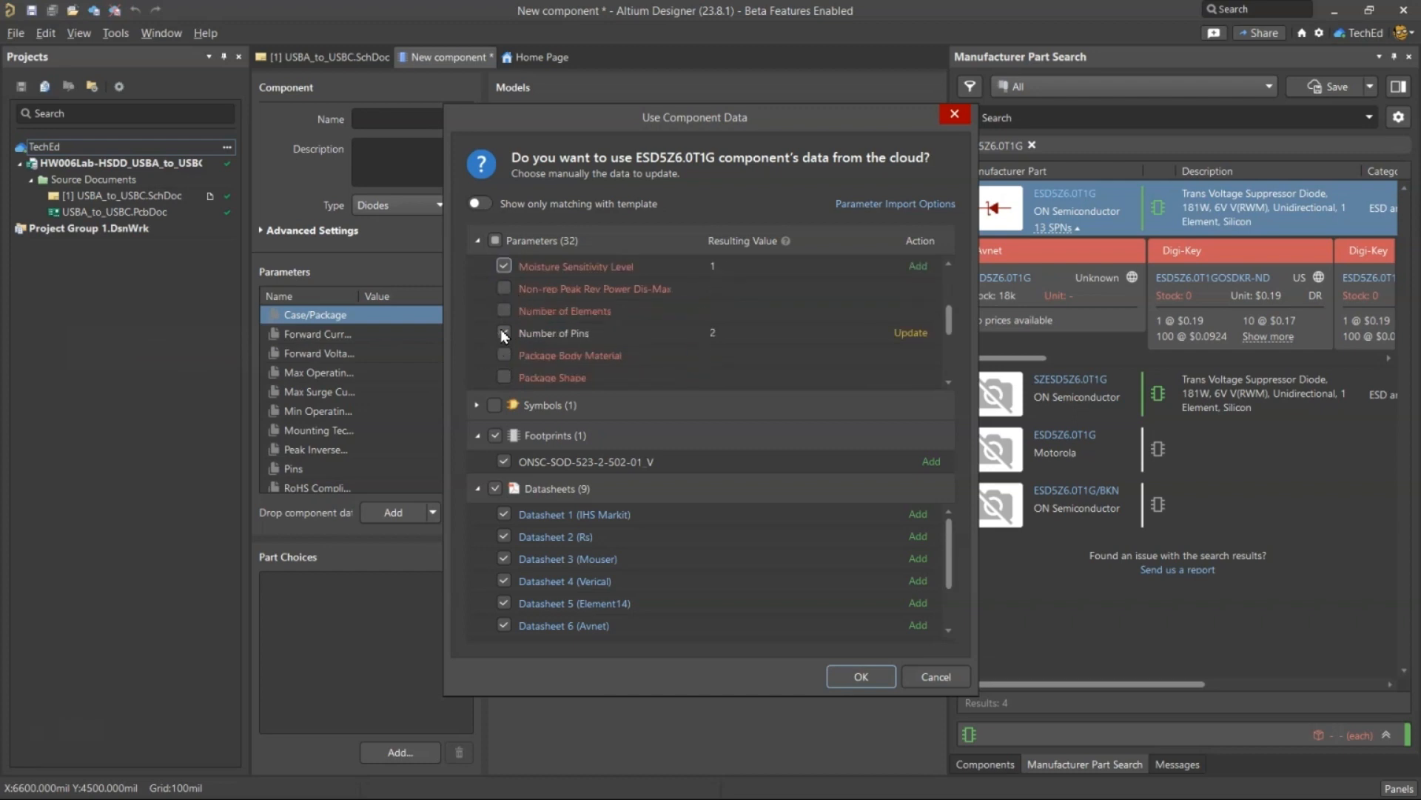
scroll(499, 327, "down", 2)
left_click(504, 310)
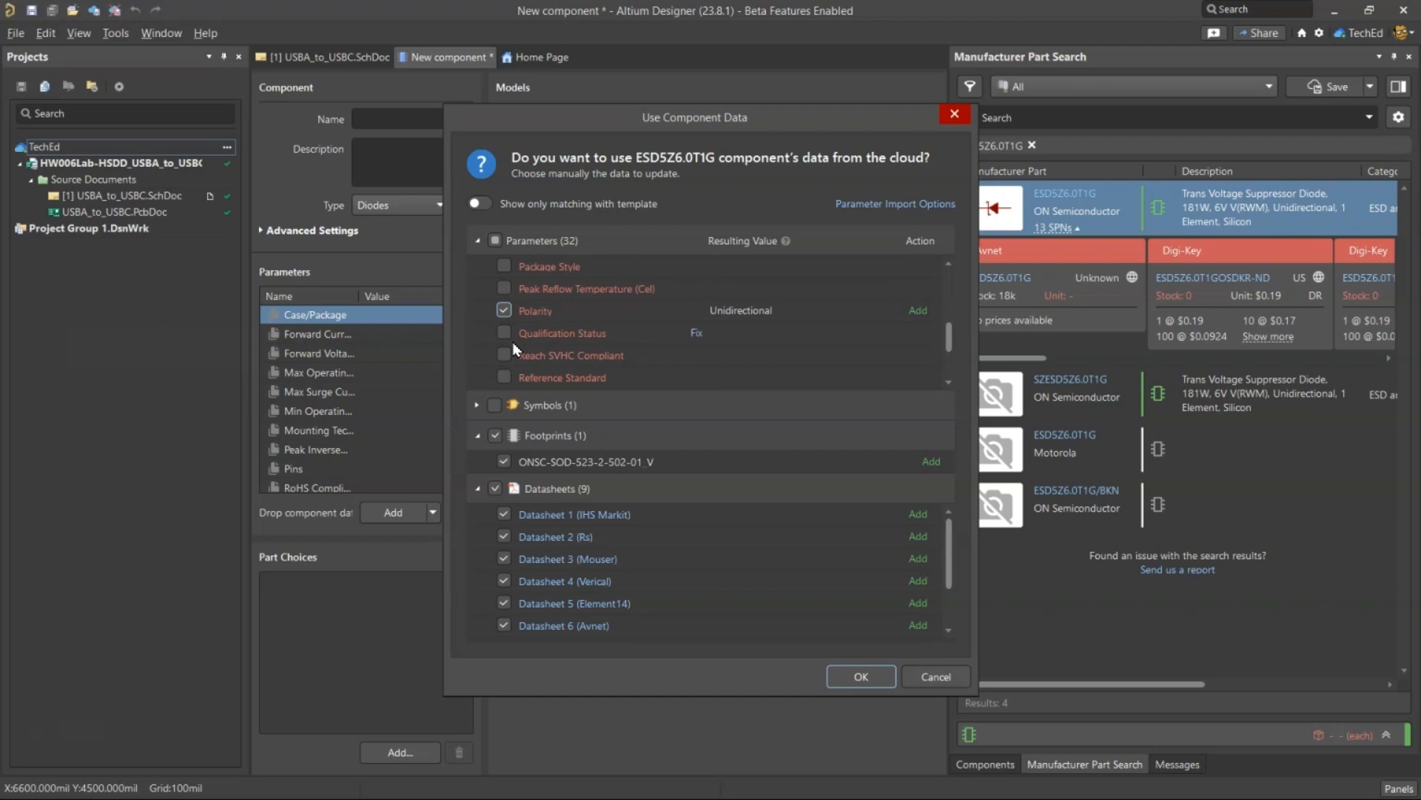
scroll(501, 348, "down", 2)
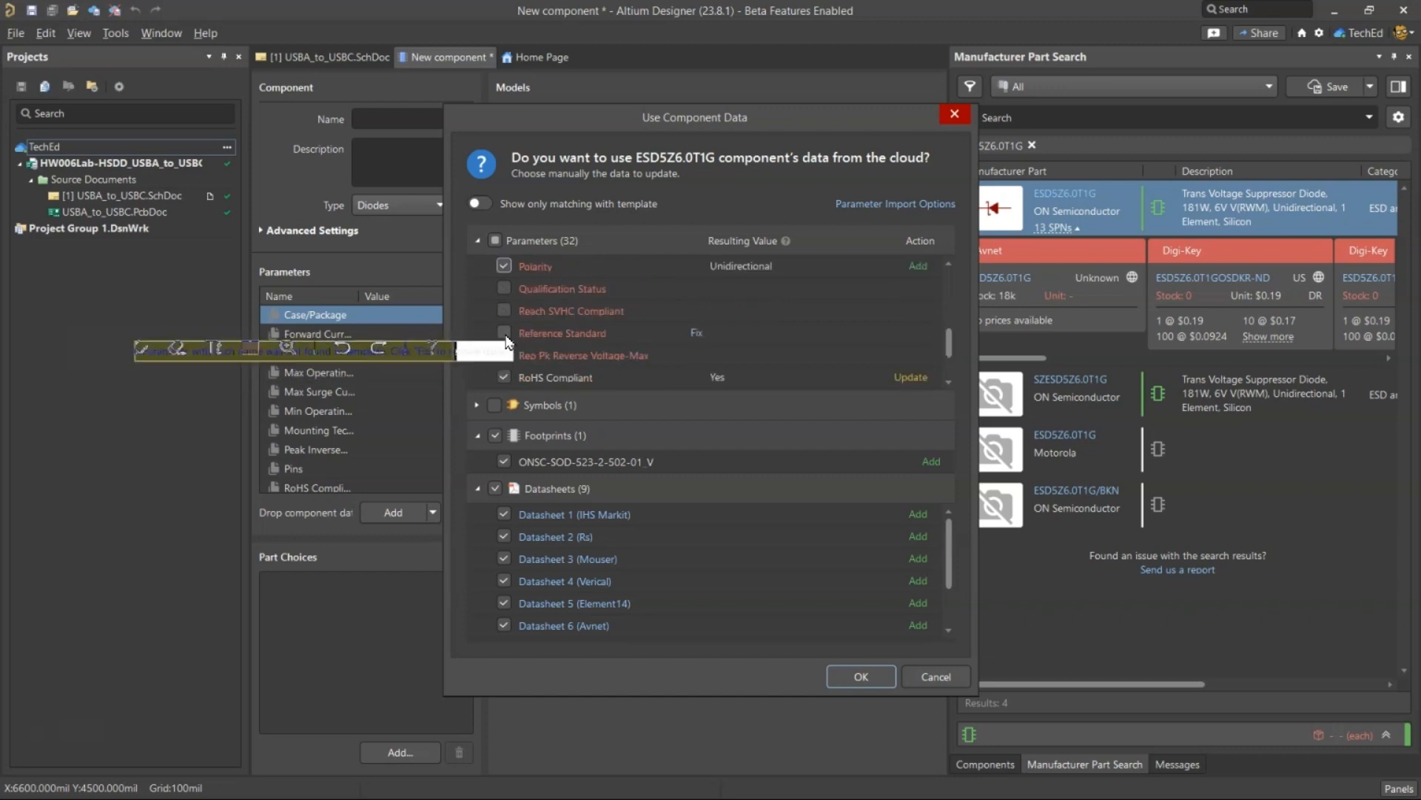
scroll(506, 342, "down", 2)
left_click(504, 355)
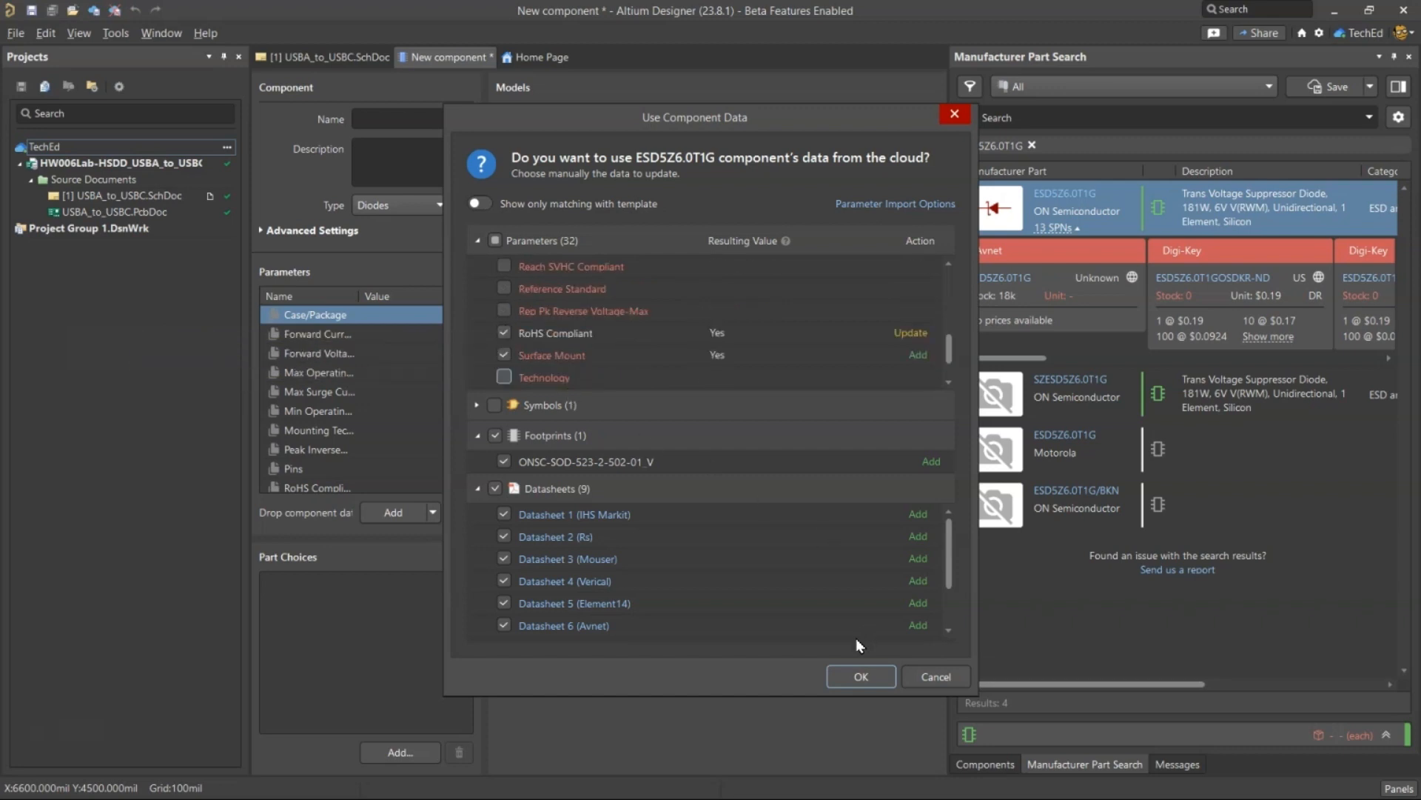
left_click(859, 676)
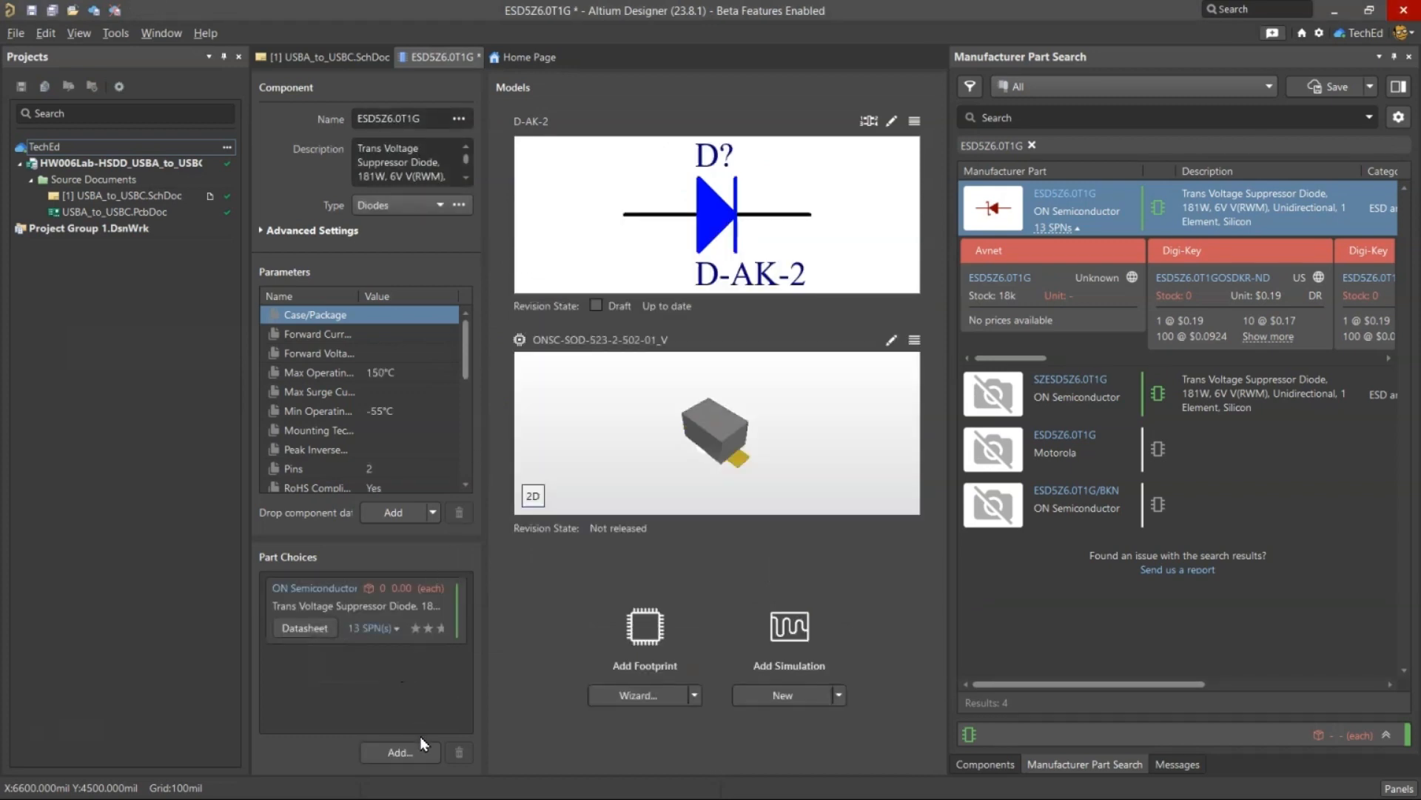
Widen the component details area and add the ON Semiconductor SZESD5Z6.0T1G as an alternate part choice.
mouse_move(372, 641)
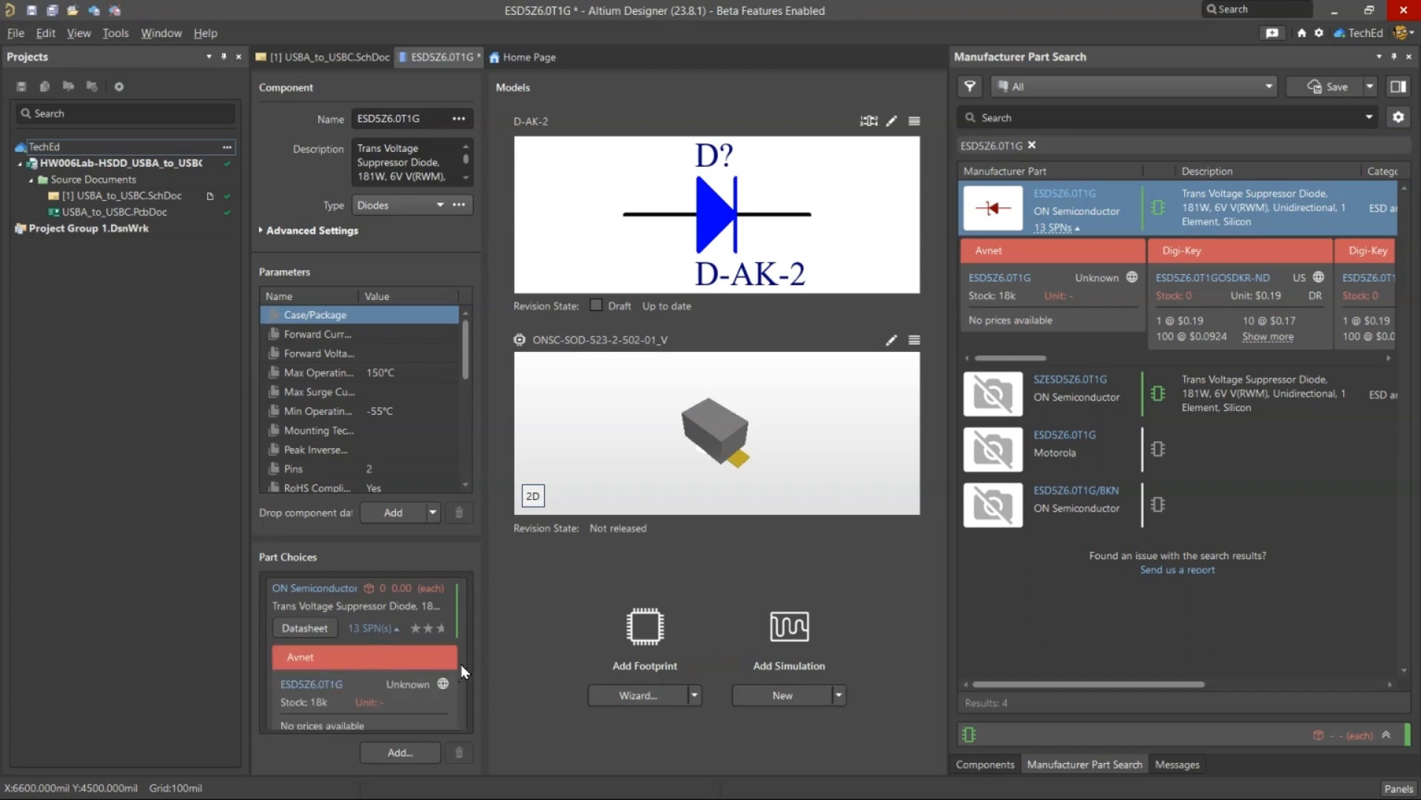
left_click_drag(487, 643, 585, 642)
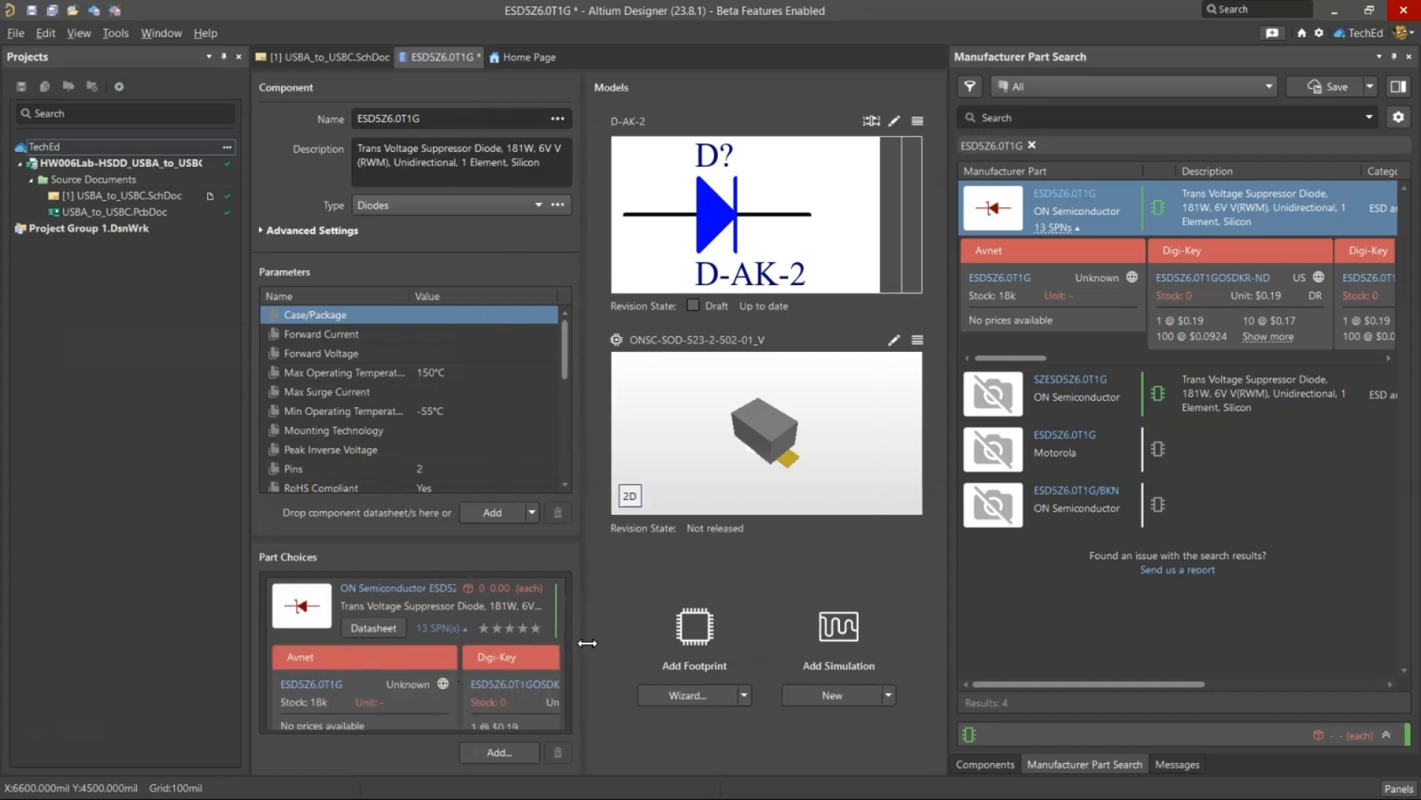
left_click(496, 752)
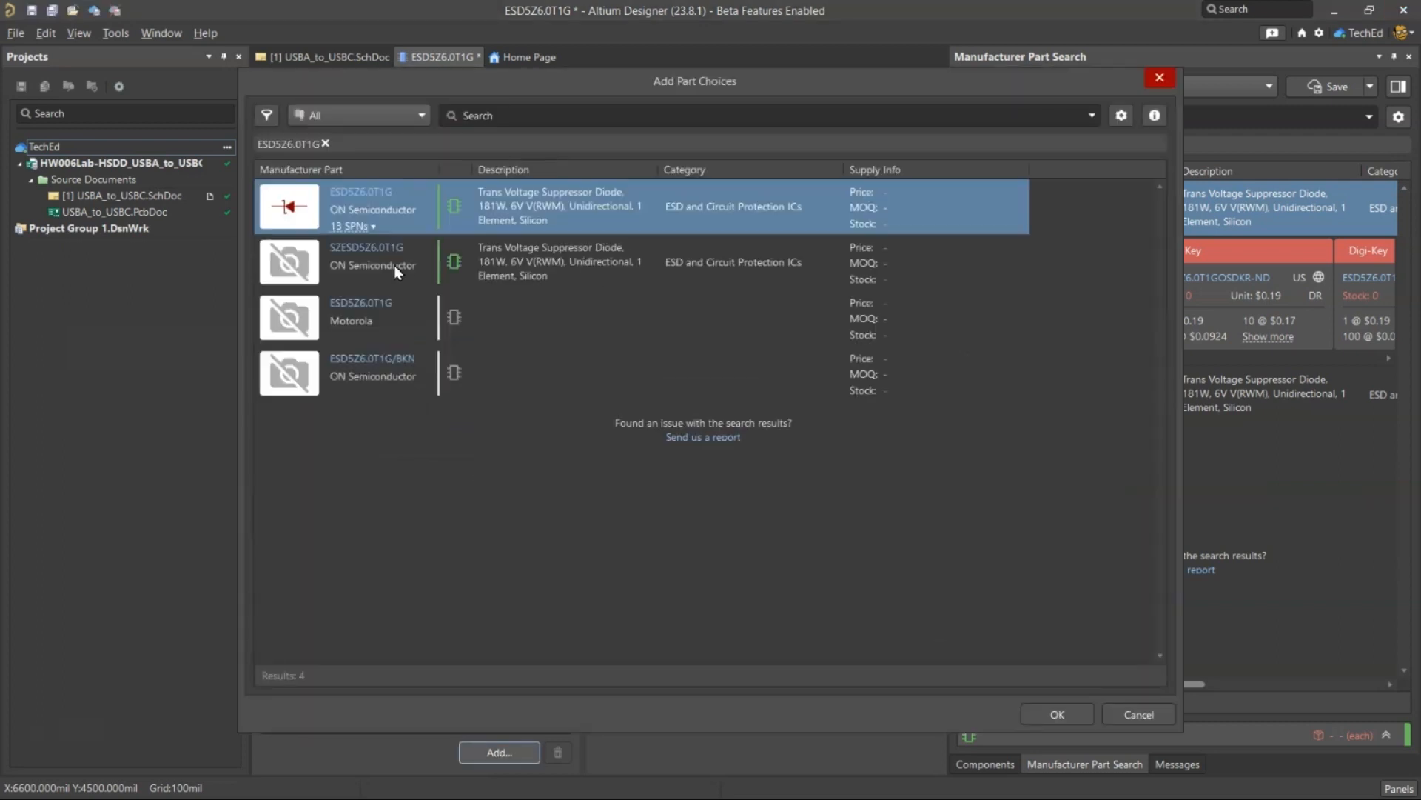
left_click(390, 267)
right_click(467, 261)
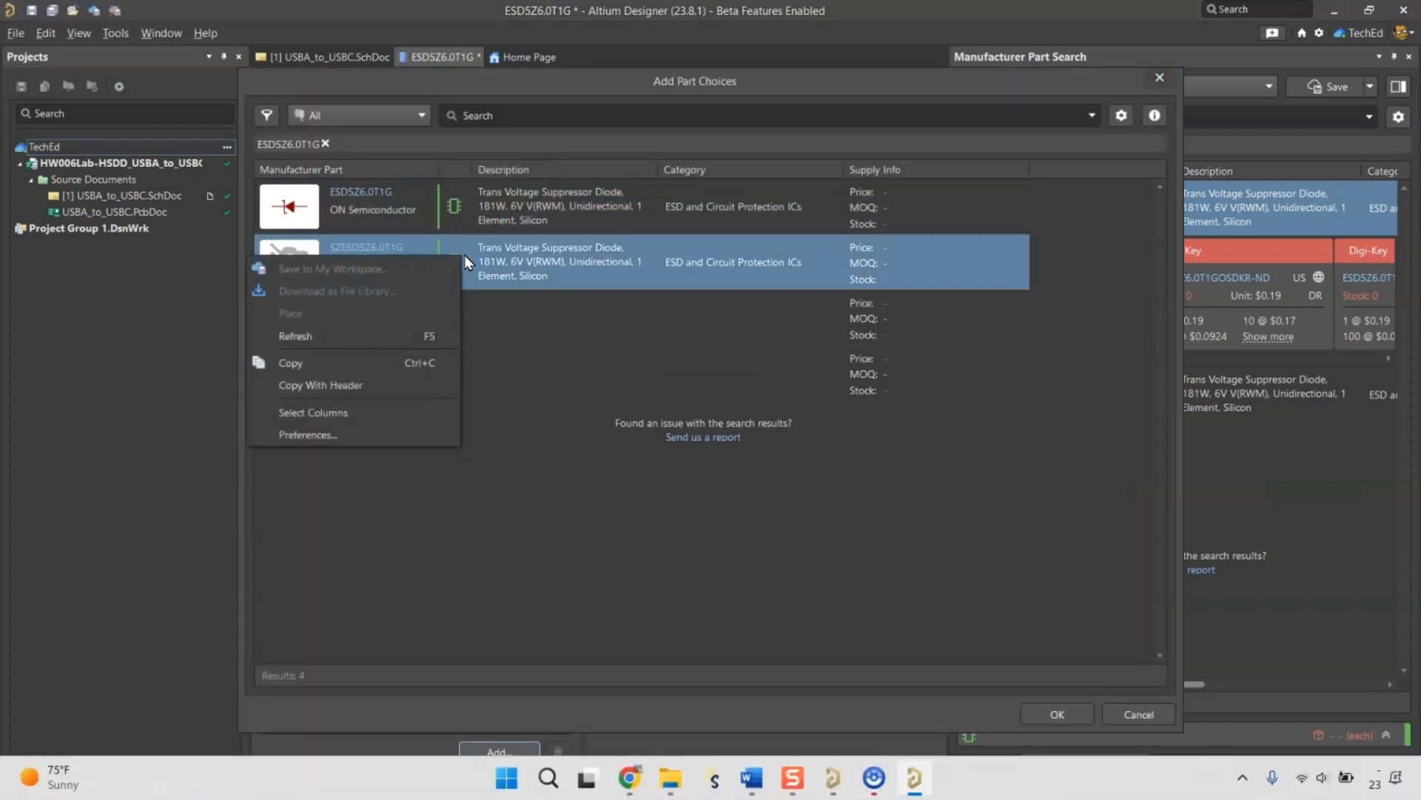
key("Escape")
left_click(1057, 714)
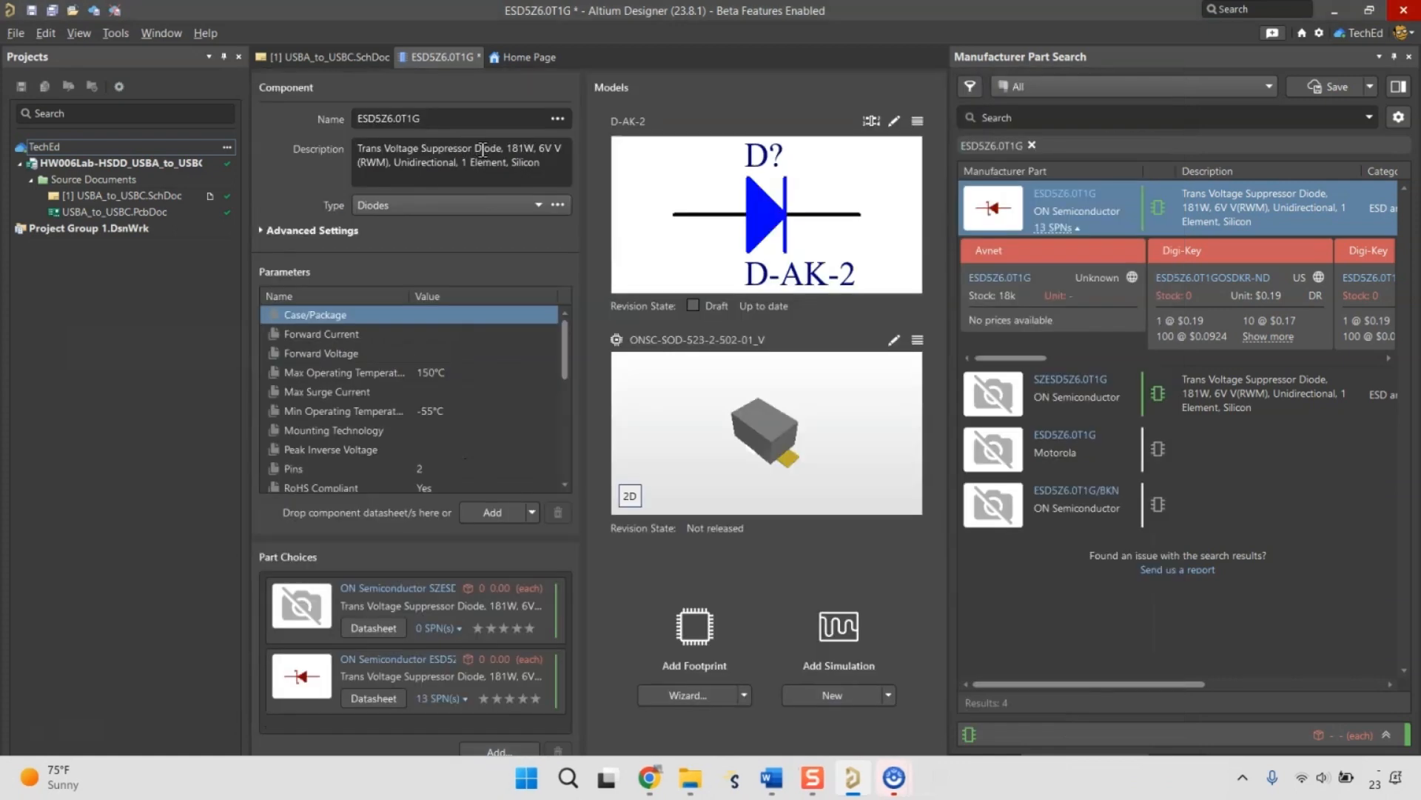
Search for part choices using the component's description text and add the onsemi ESD5Z6.0T5G as another alternate.
left_click(482, 149)
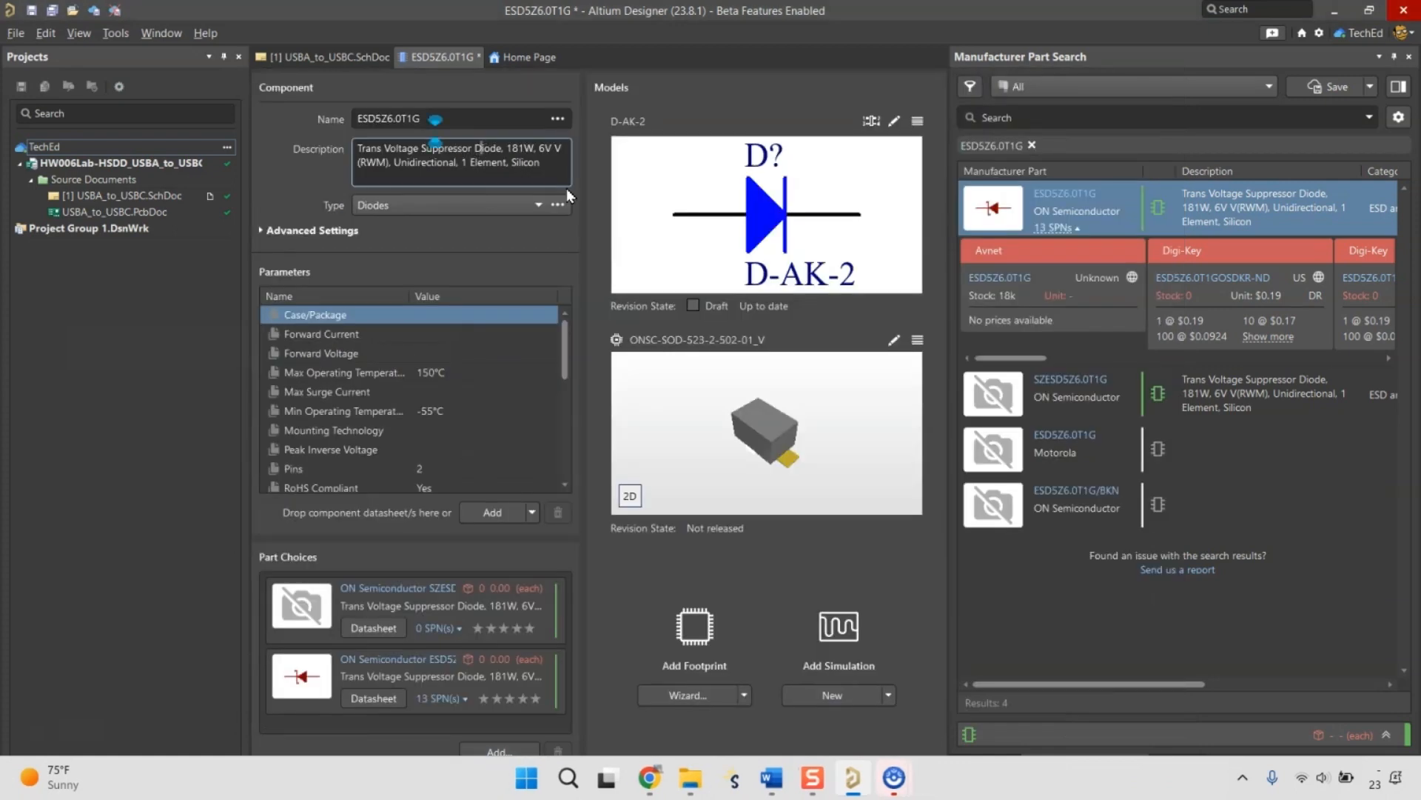
right_click(440, 160)
left_click(400, 197)
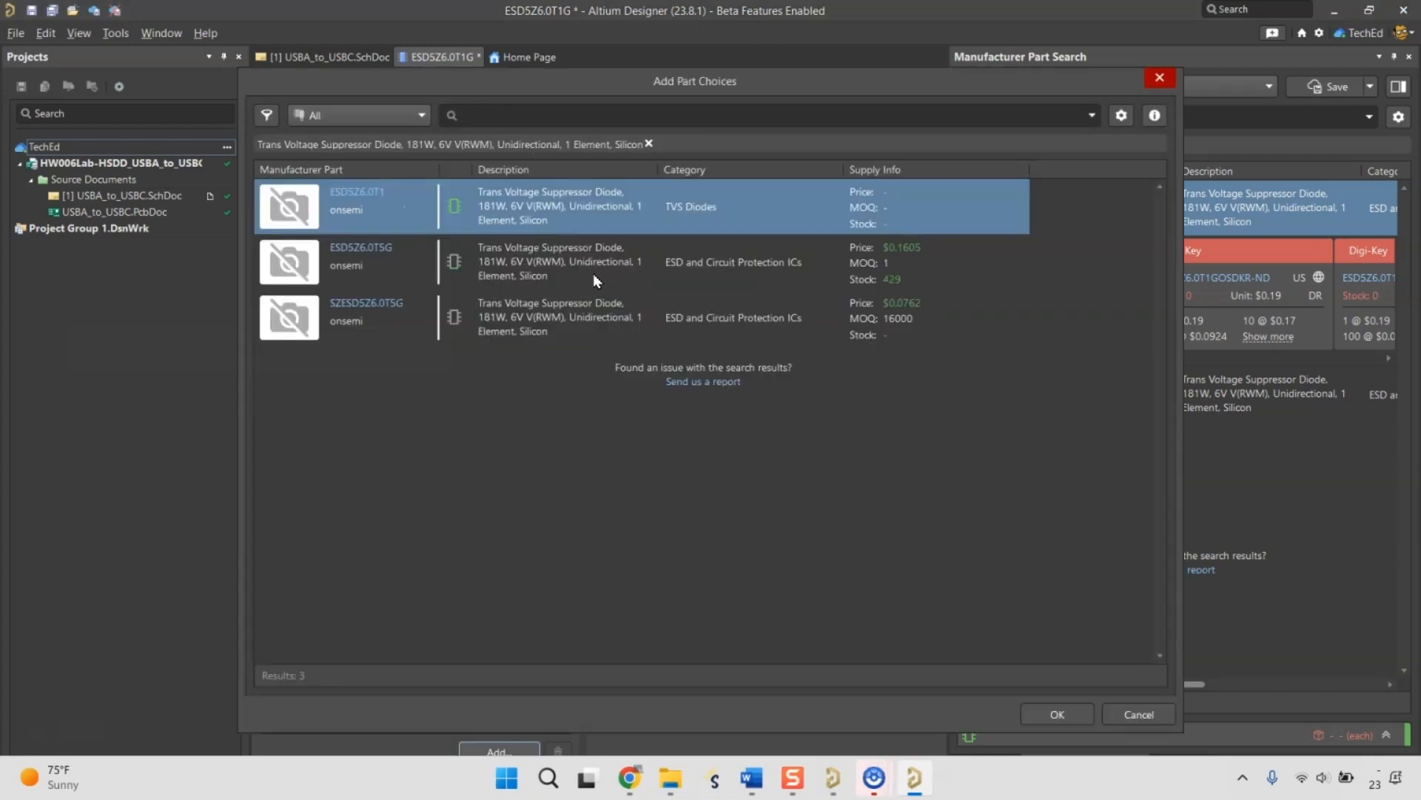
left_click(591, 278)
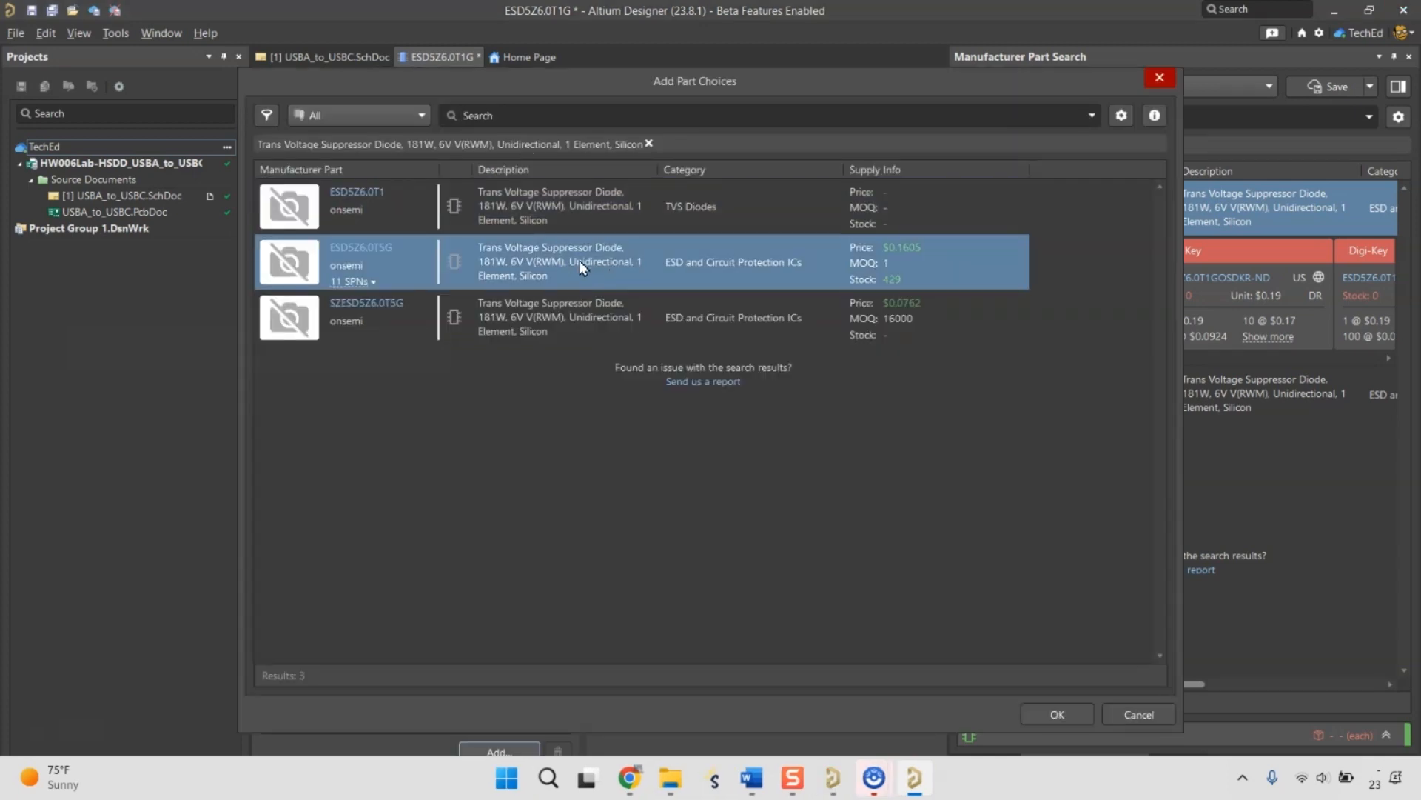
left_click(1074, 711)
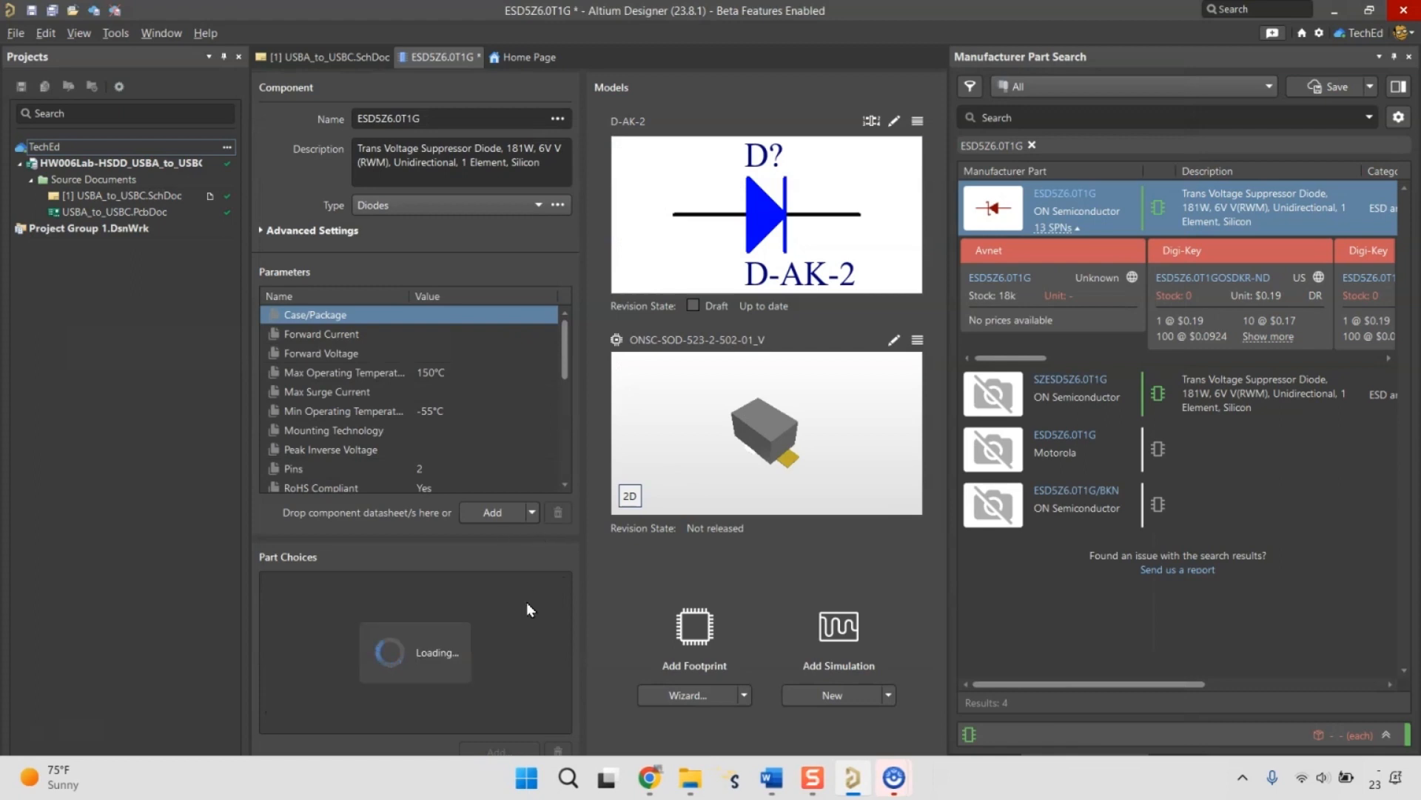
scroll(512, 655, "down", 2)
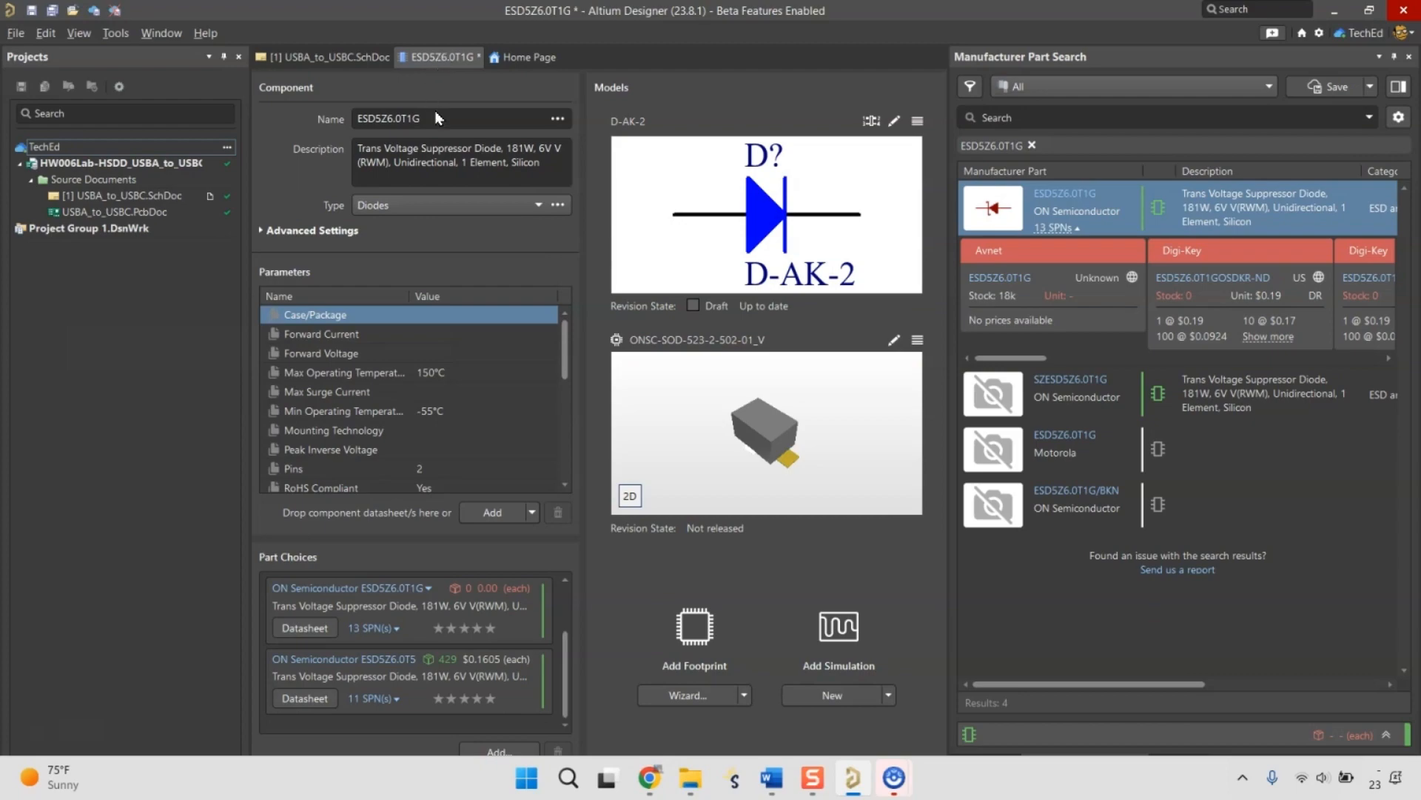
Switch to the bill-of-materials spreadsheet and change D6's detailed description to LED YELLOW CLEAR SMD 2V 0402, reusing D8's description text.
left_click(649, 777)
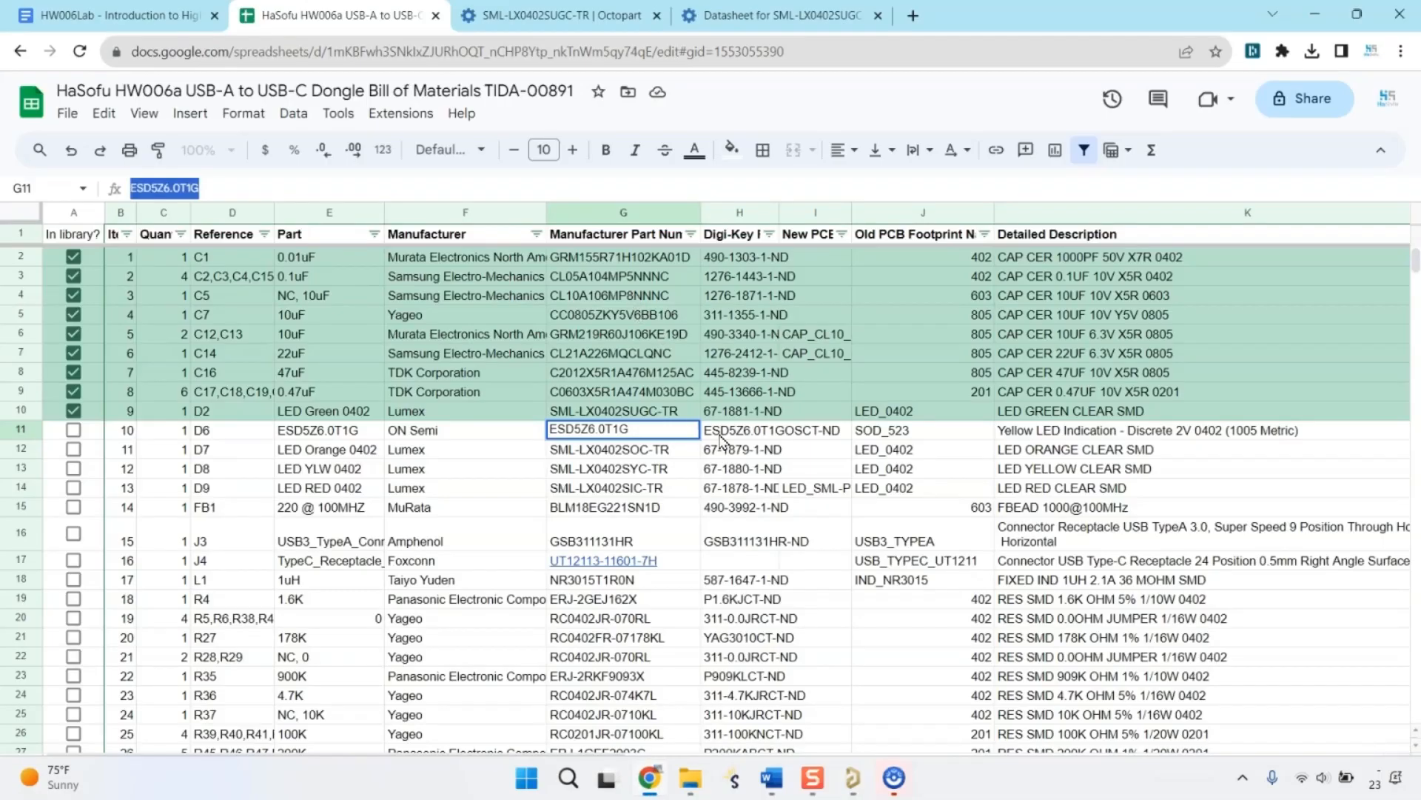
left_click(1030, 434)
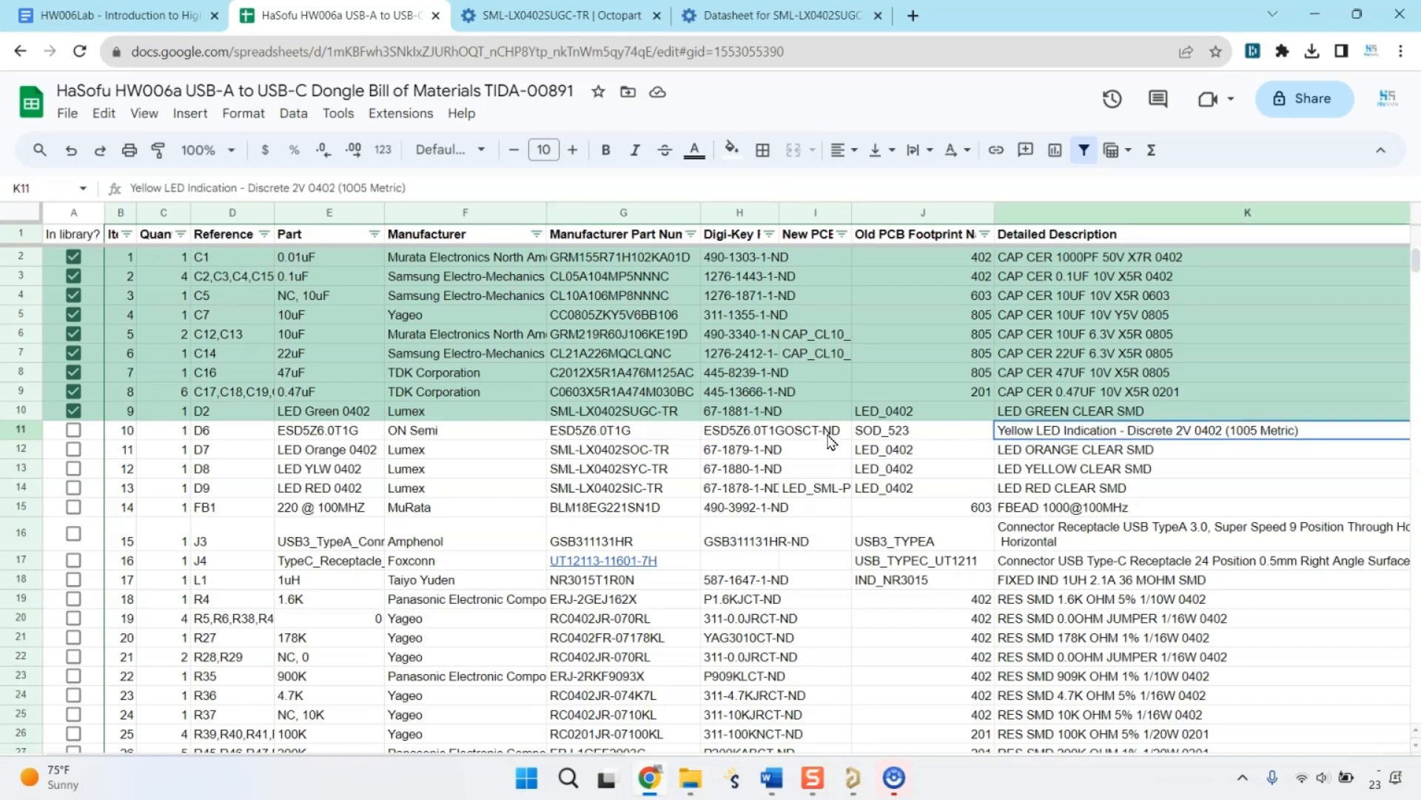
left_click(770, 438)
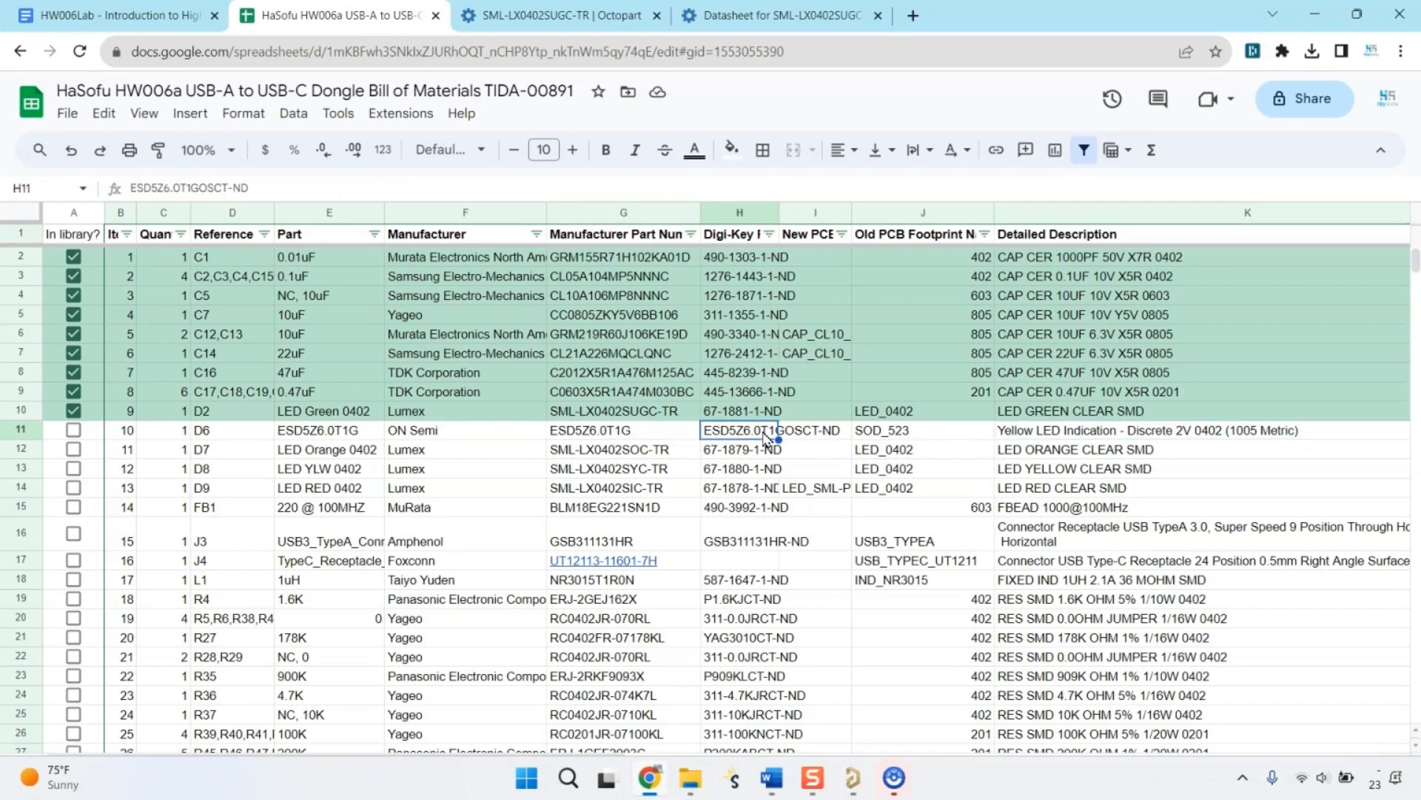
left_click(1033, 436)
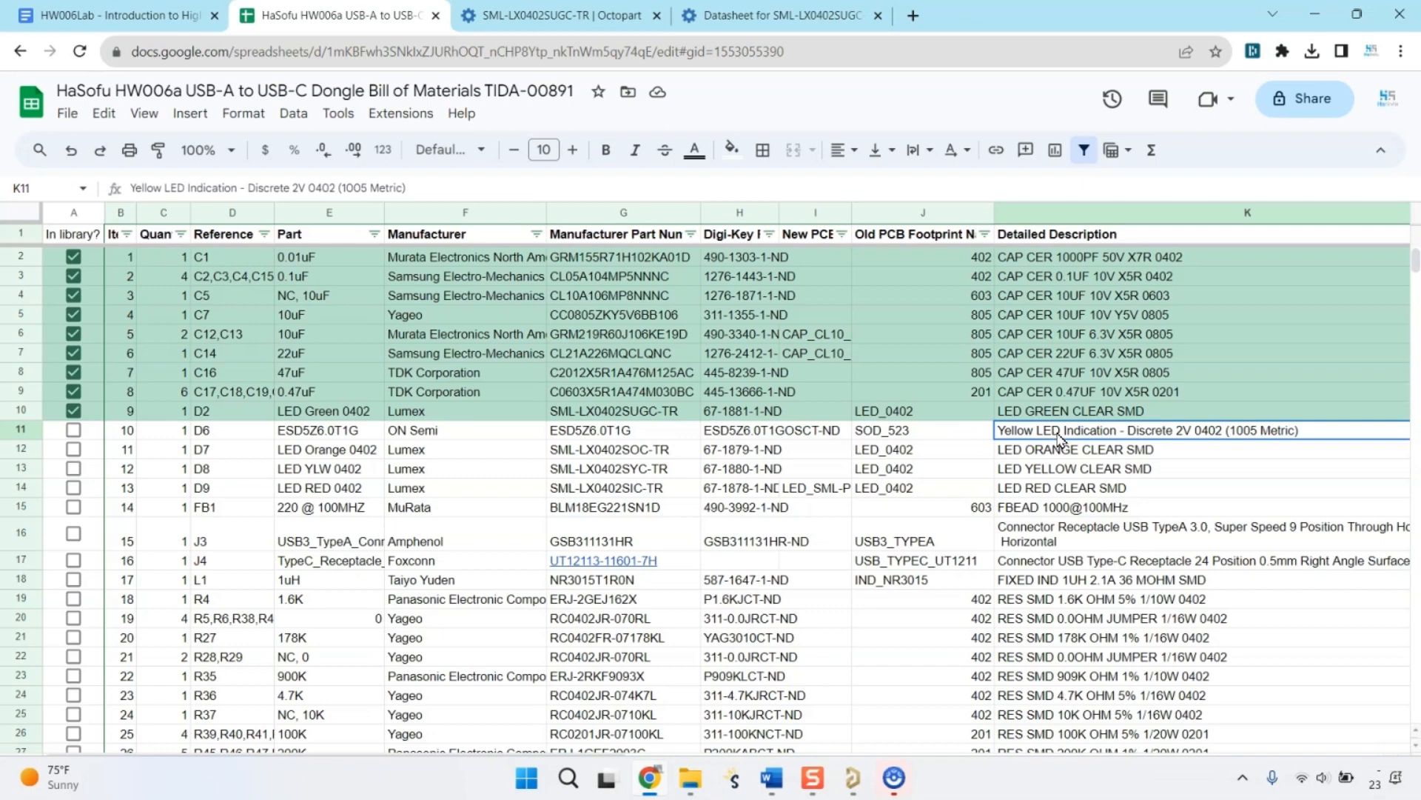
right_click(1057, 468)
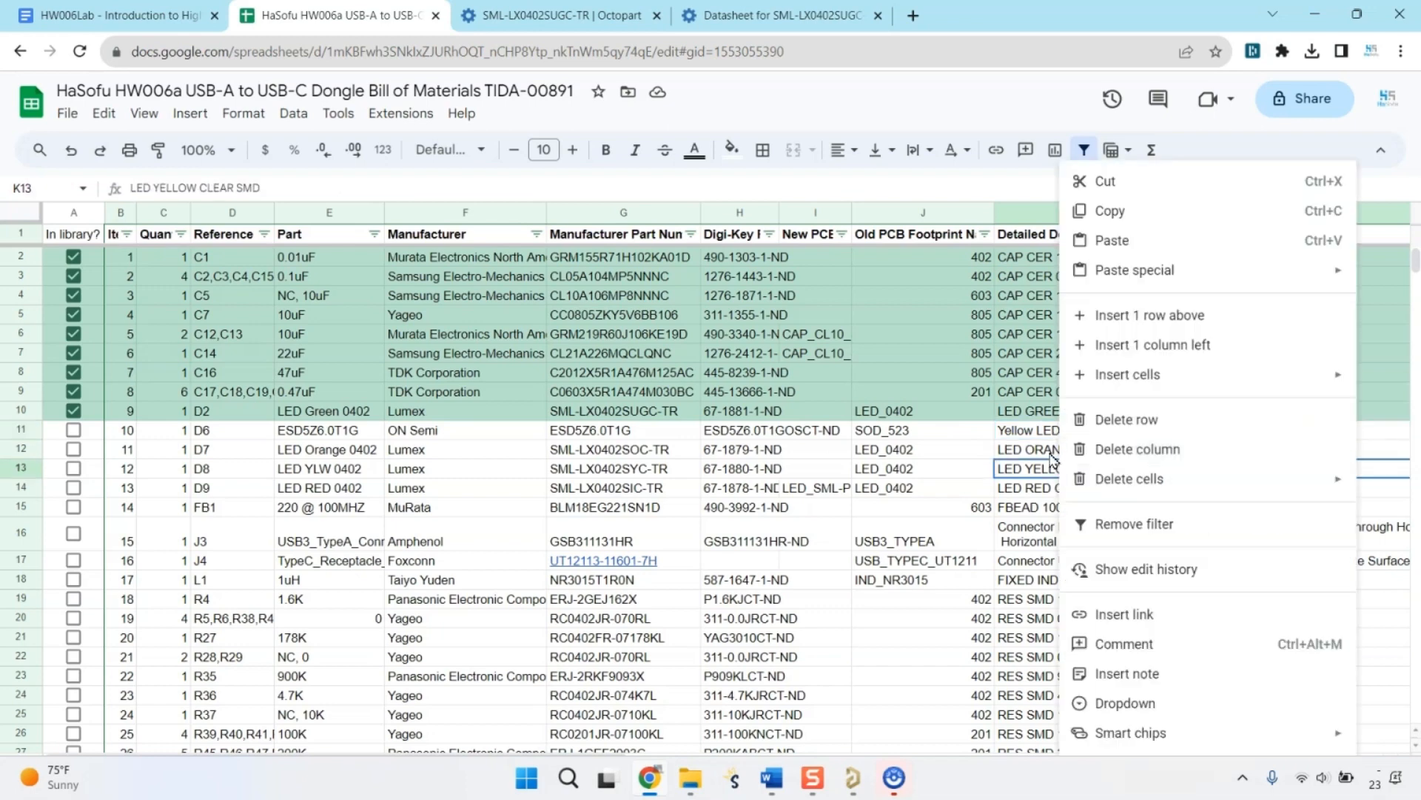
left_click(1090, 215)
left_click(1053, 432)
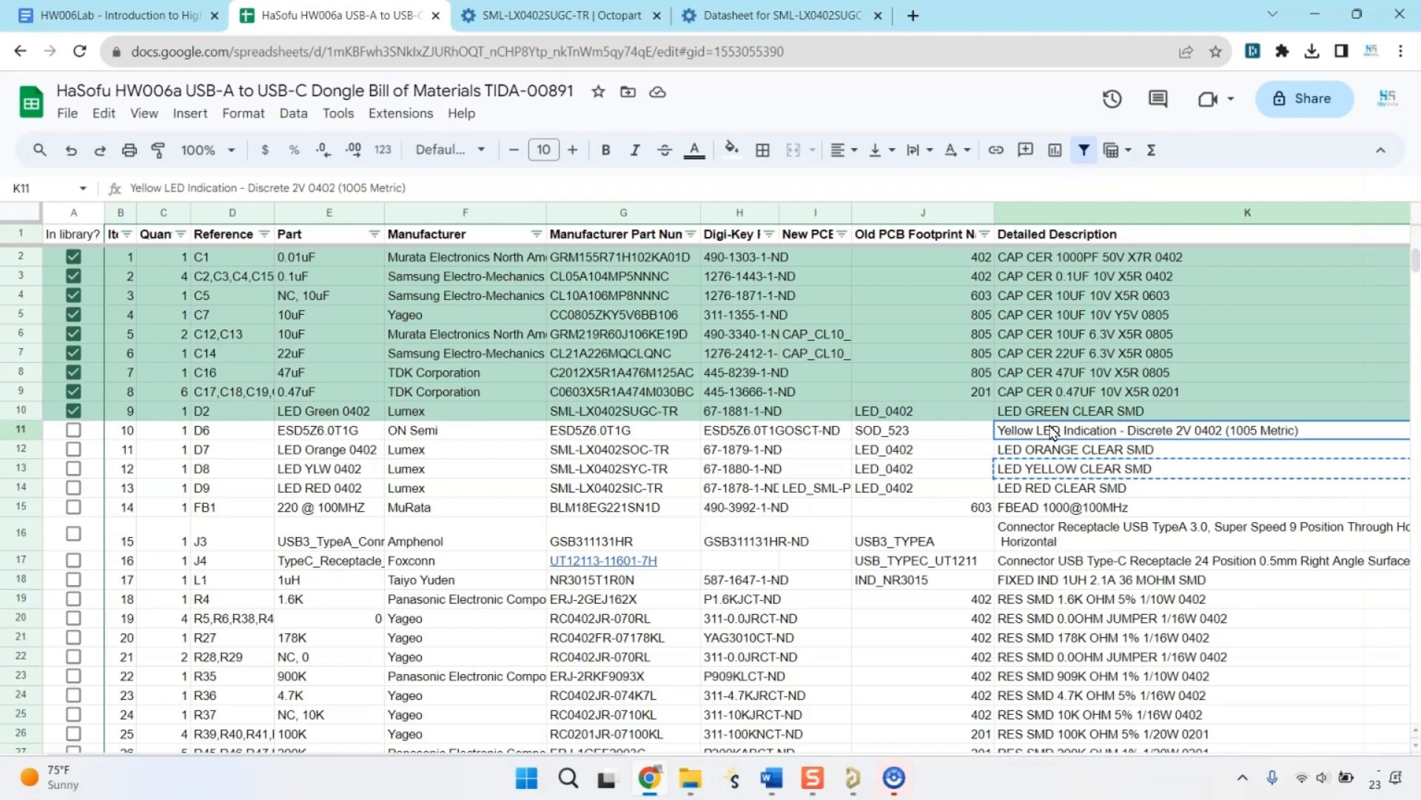
triple_click(400, 187)
key("ctrl+v")
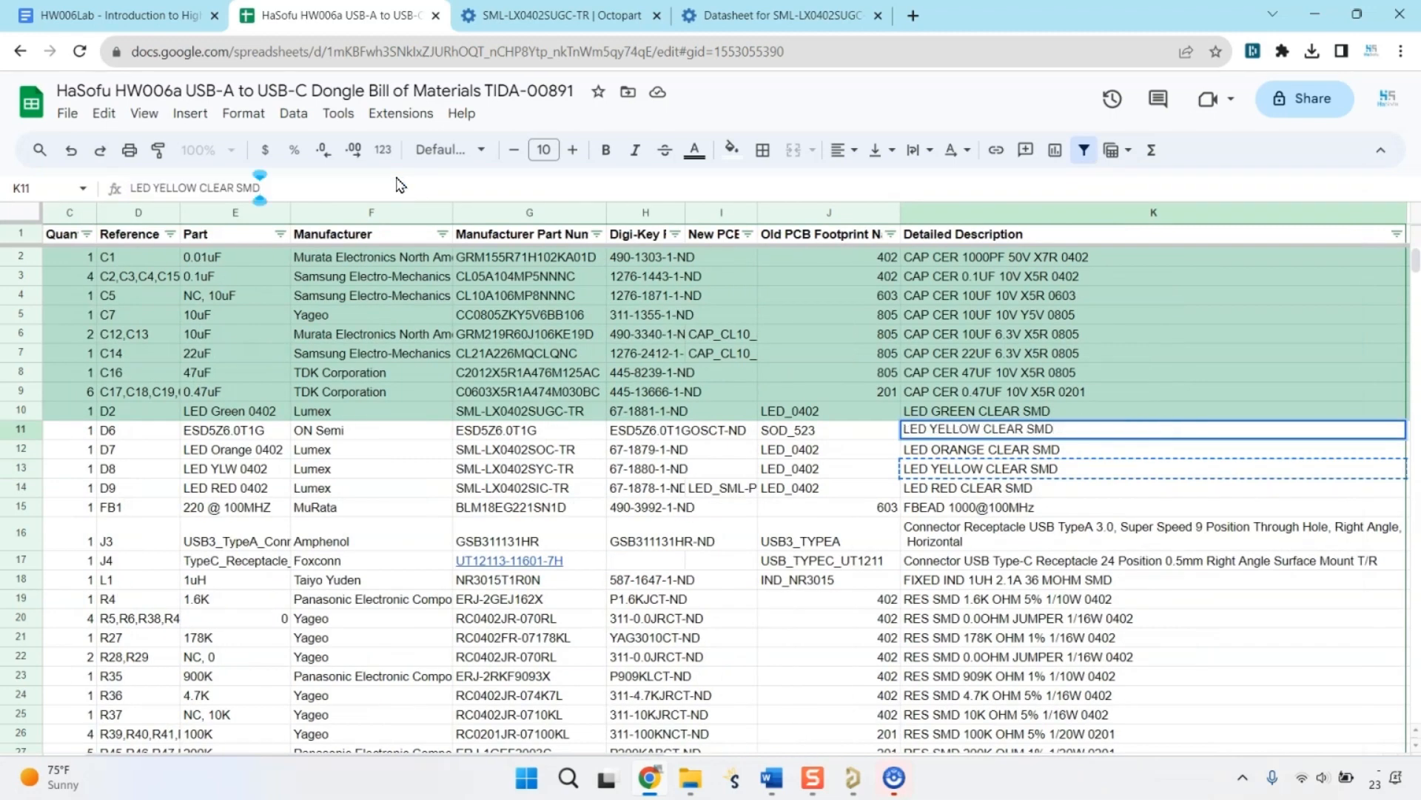
triple_click(270, 187)
Switch back to Altium Designer and rename the new component LED YELLOW CLEAR SMD 2V 0402.
left_click(859, 778)
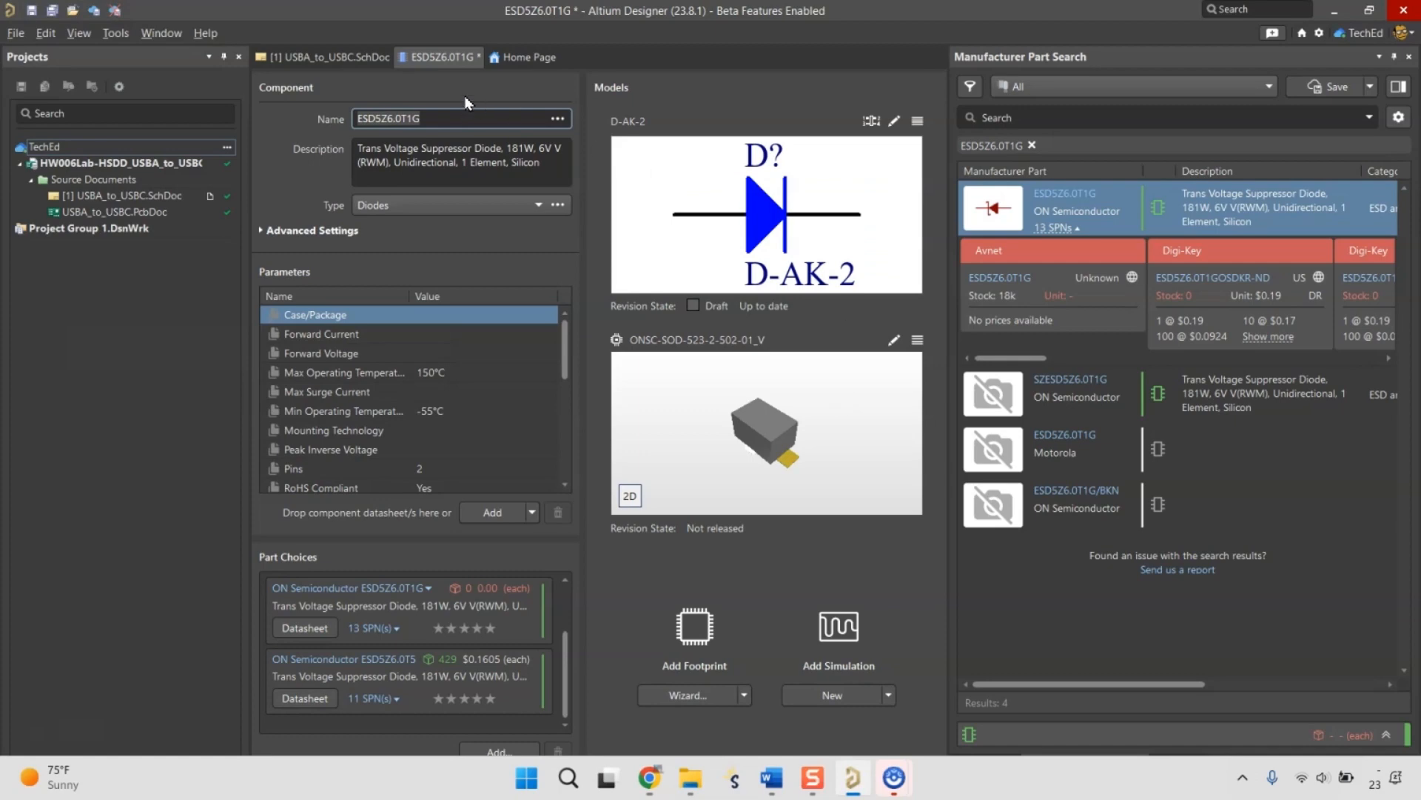
key("ctrl+v")
key("Tab")
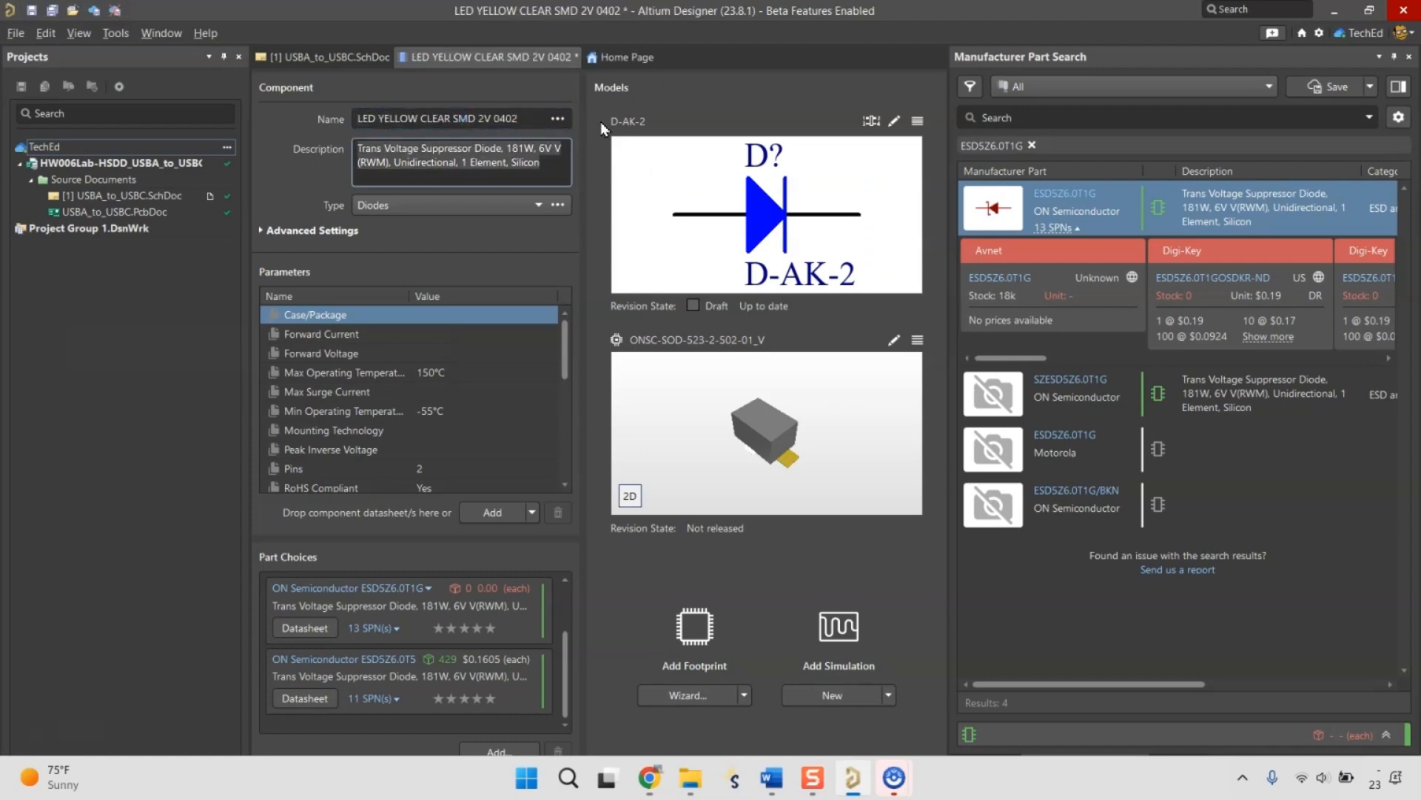
Save the component to the server with the release note "new diode with other buying alternate options".
right_click(485, 57)
left_click(586, 135)
left_click(689, 474)
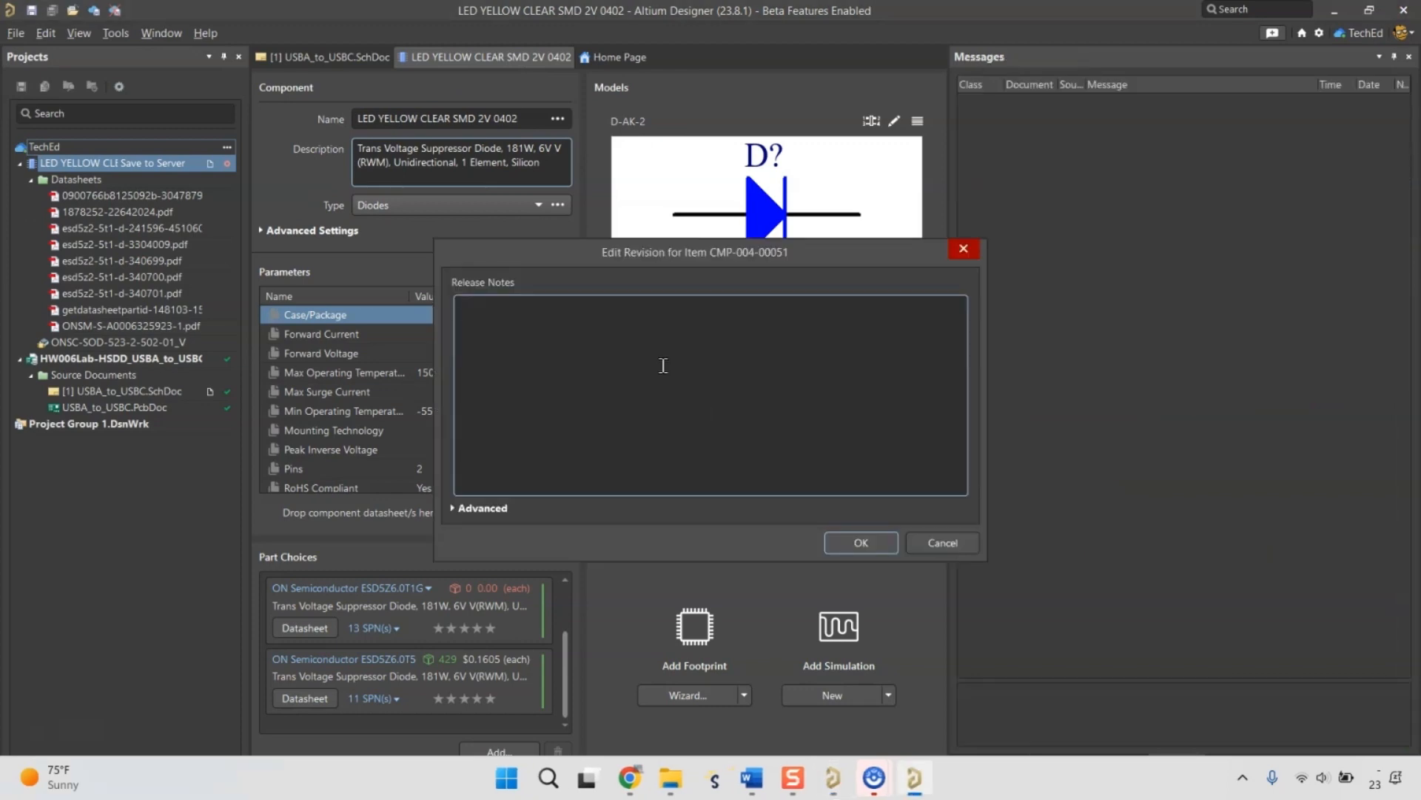
type("new diode with other buying alternate options")
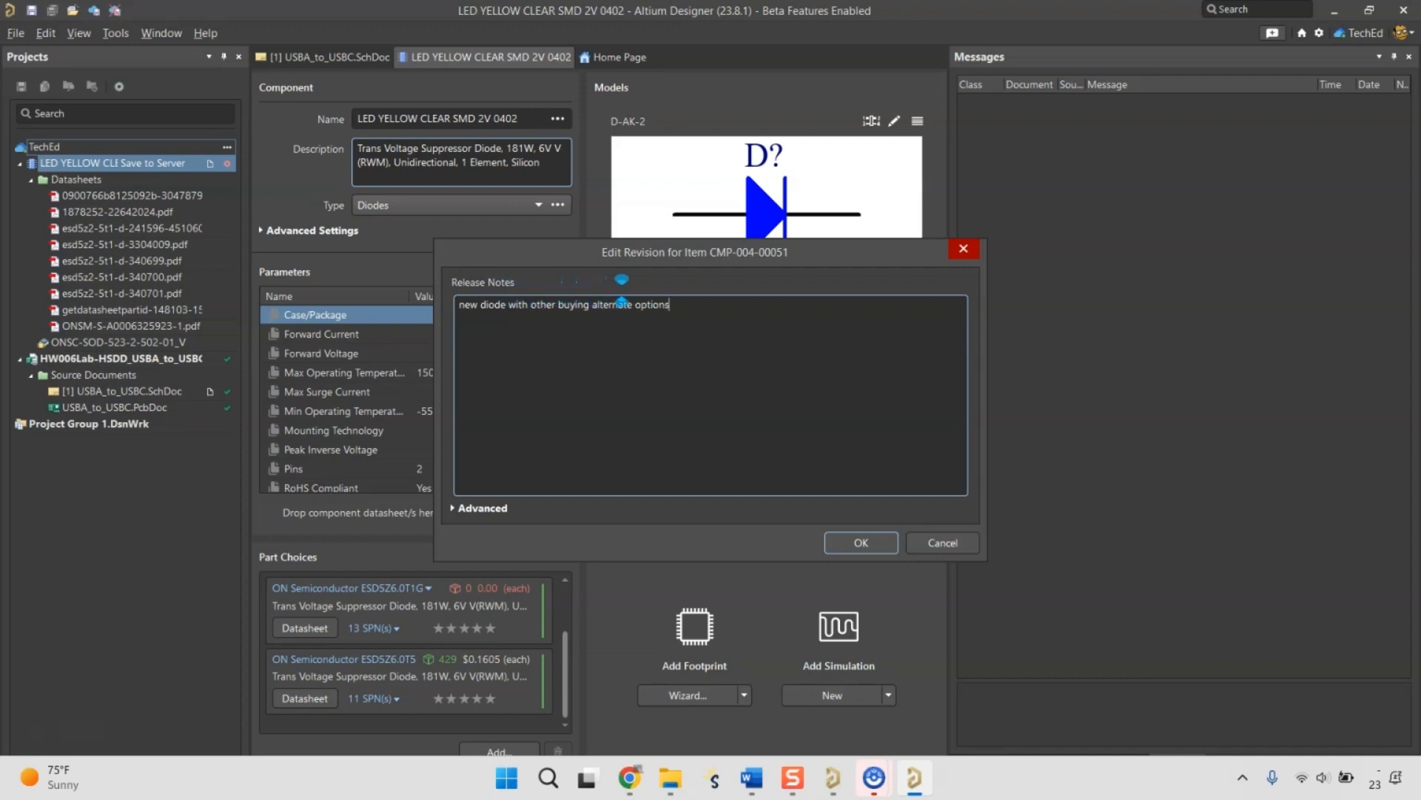
left_click(843, 546)
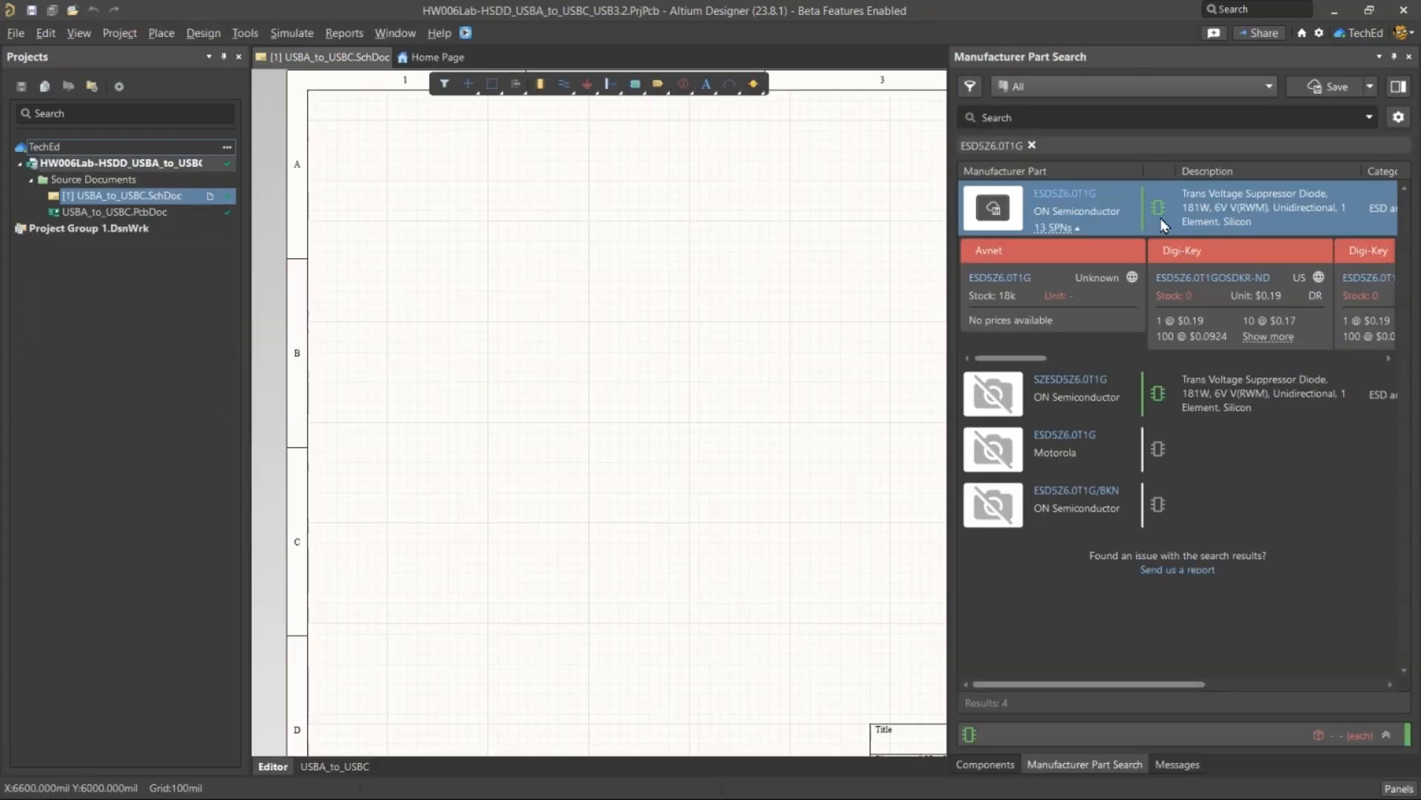
Search the component library for LED YELLOW CLEAR SMD 2V 0402 to check the saved component.
left_click(985, 764)
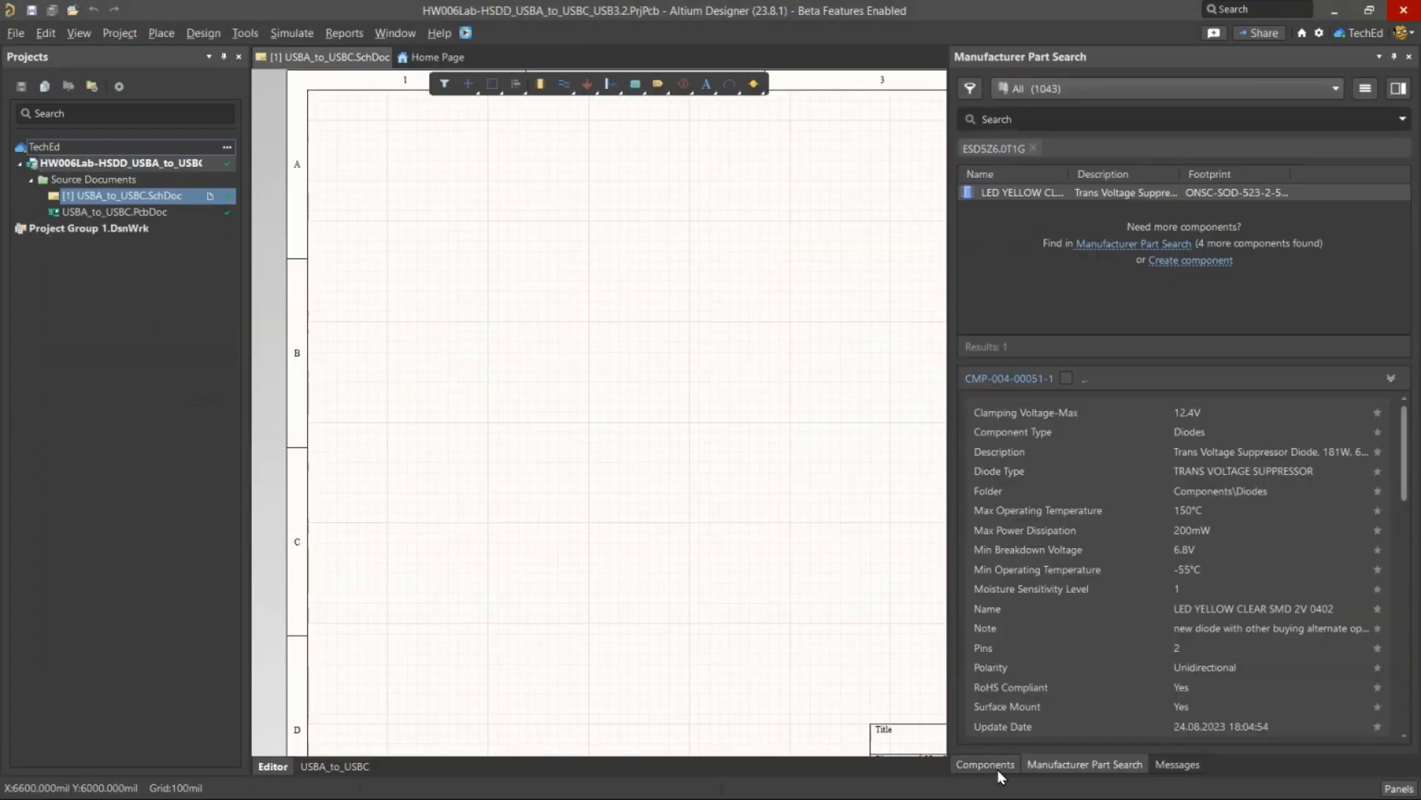
left_click(1034, 149)
key("ctrl+v")
key("Return")
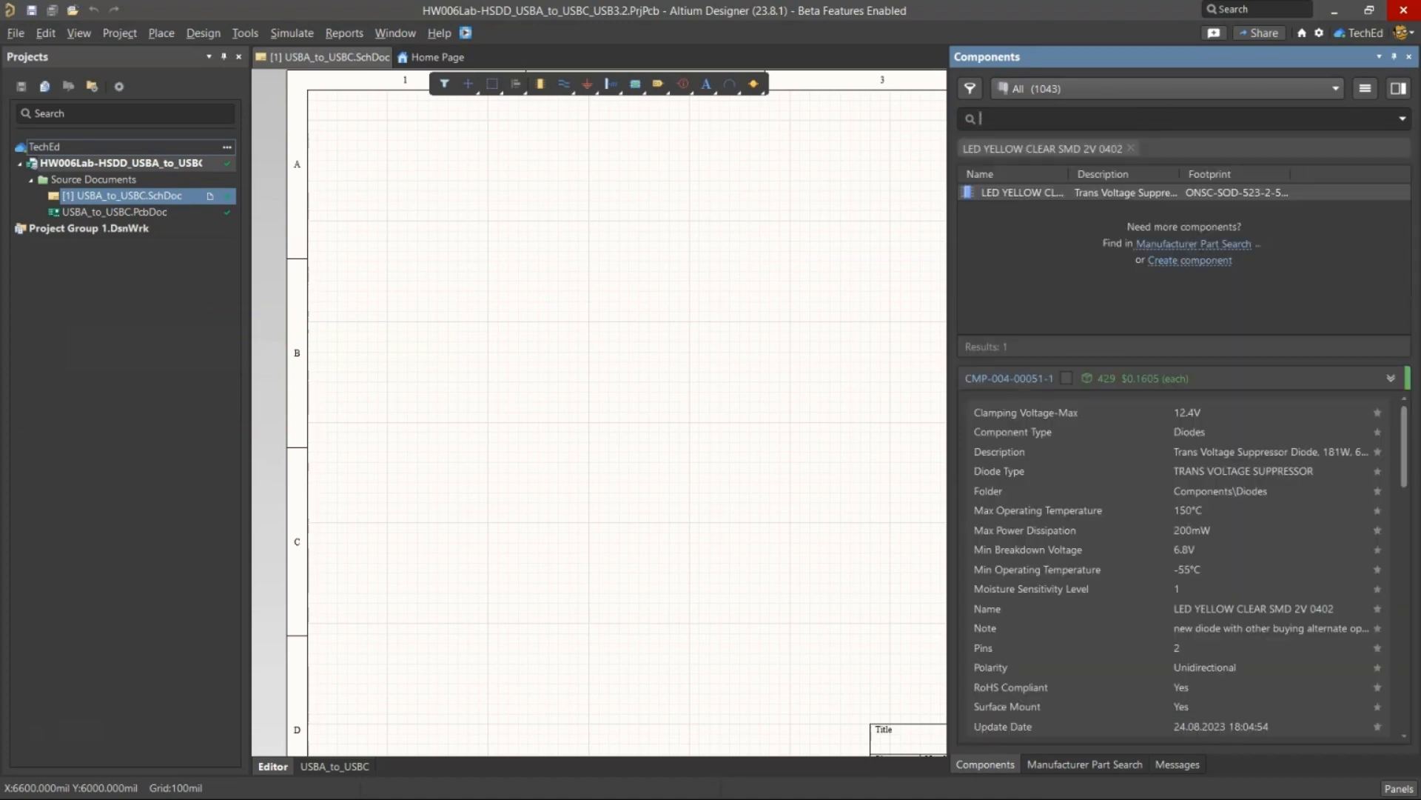
double_click(1050, 193)
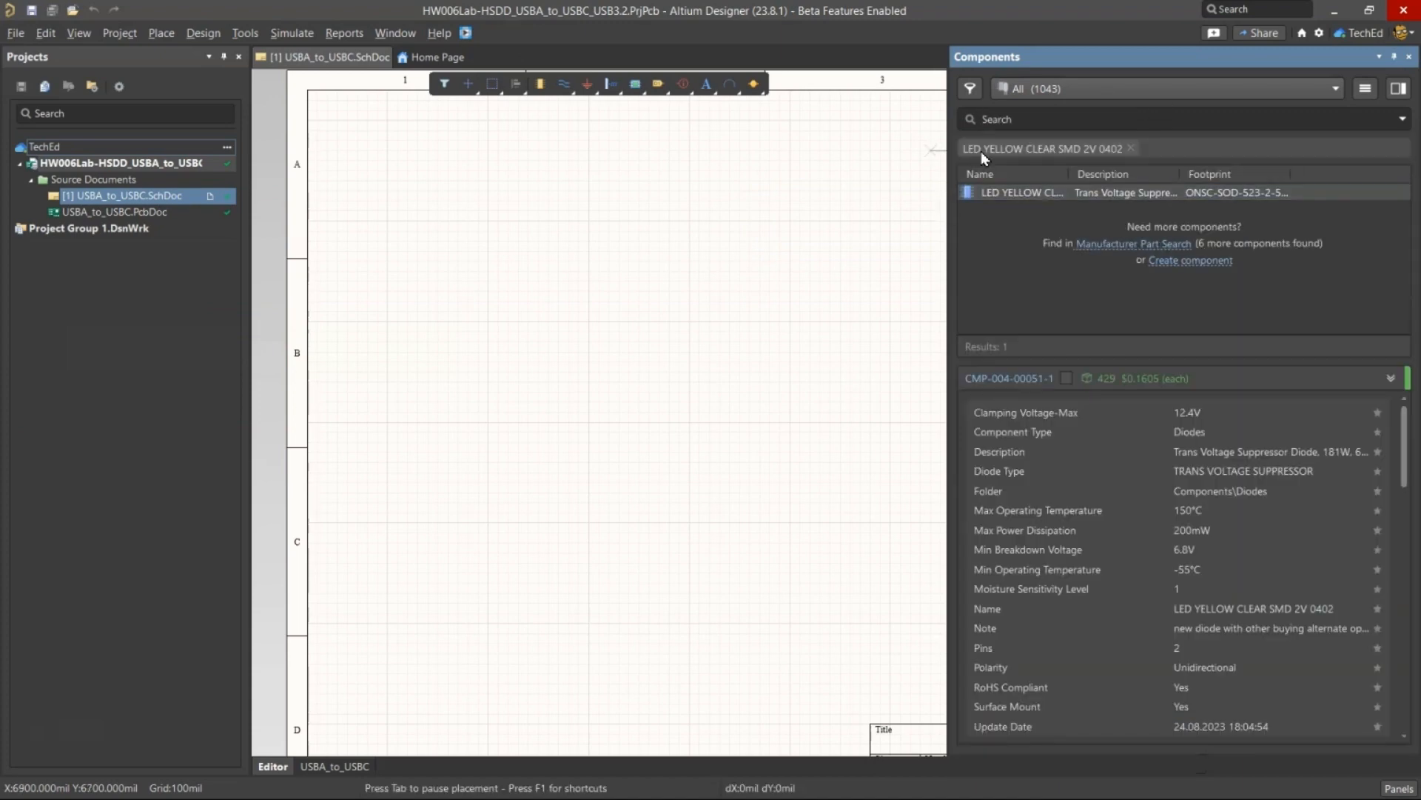
right_click(677, 196)
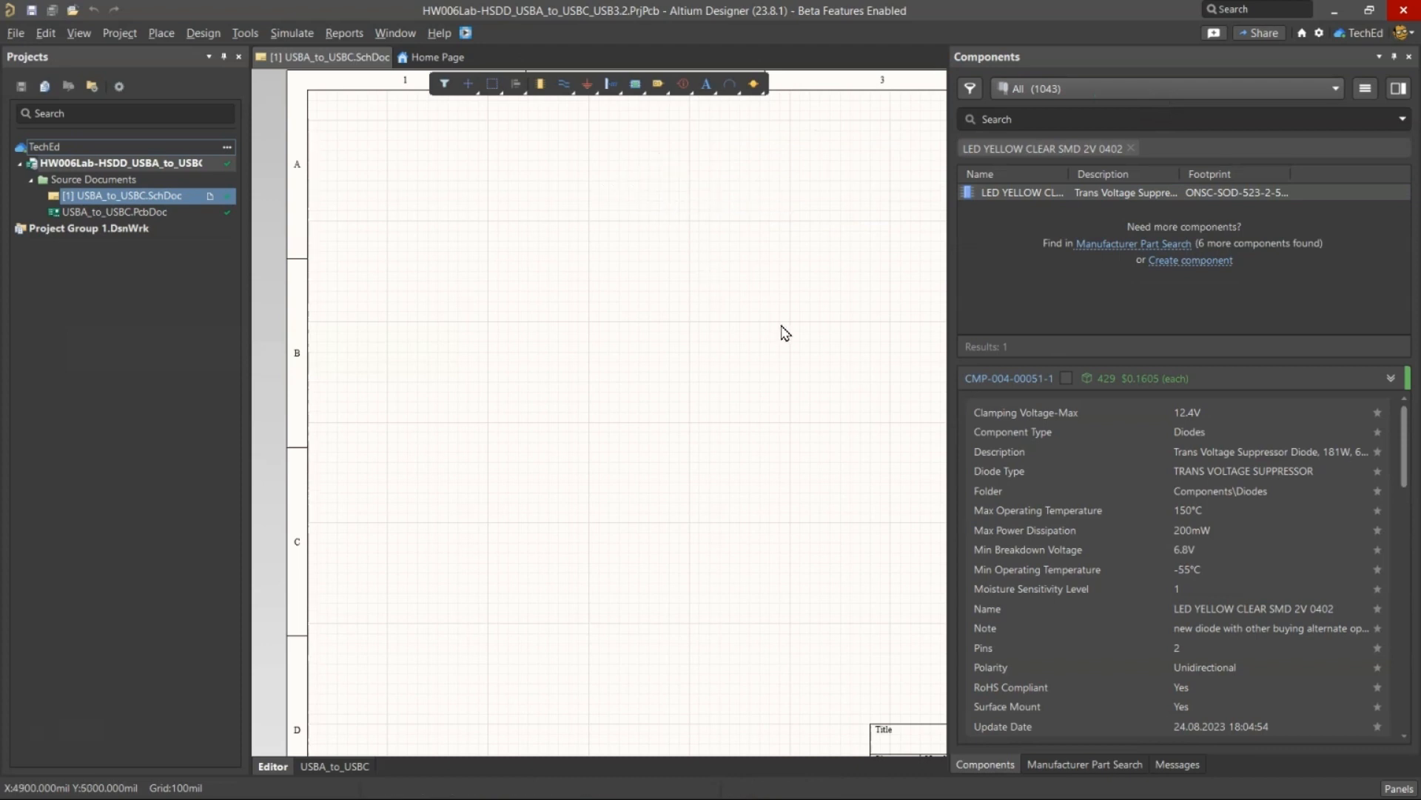
left_click(1052, 293)
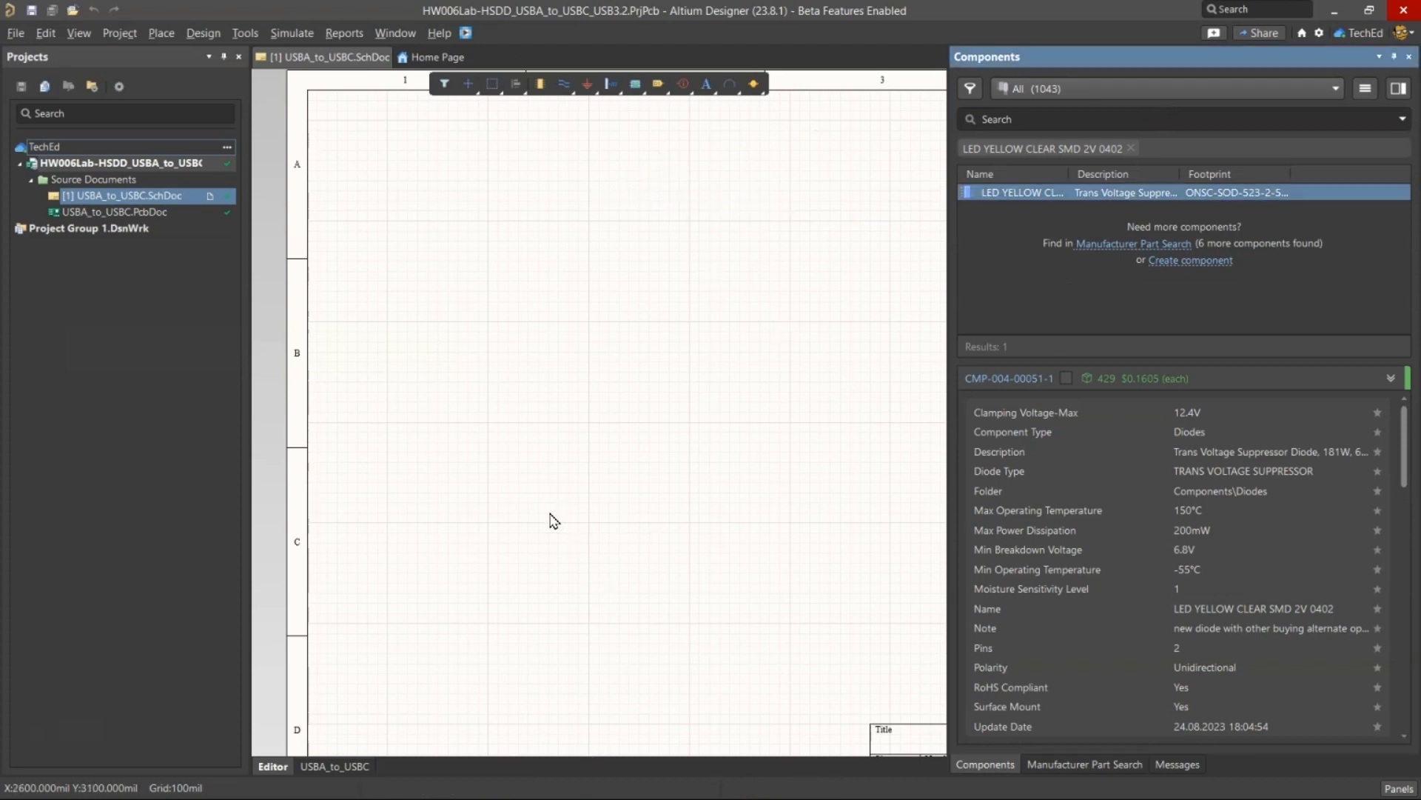
Switch to the bill-of-materials spreadsheet and review the manufacturer entries of diodes D6 through D9.
left_click(653, 778)
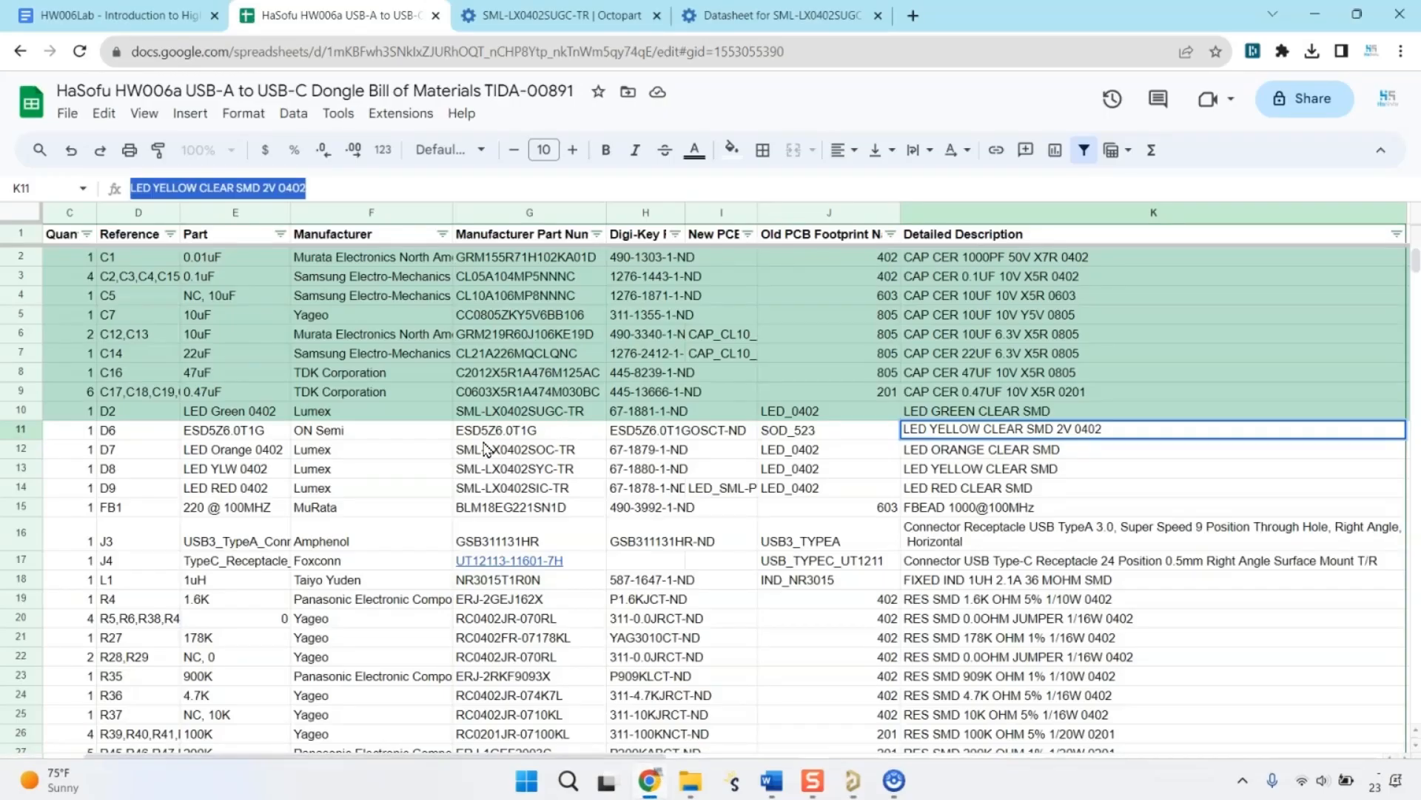
left_click(459, 450)
left_click(346, 434)
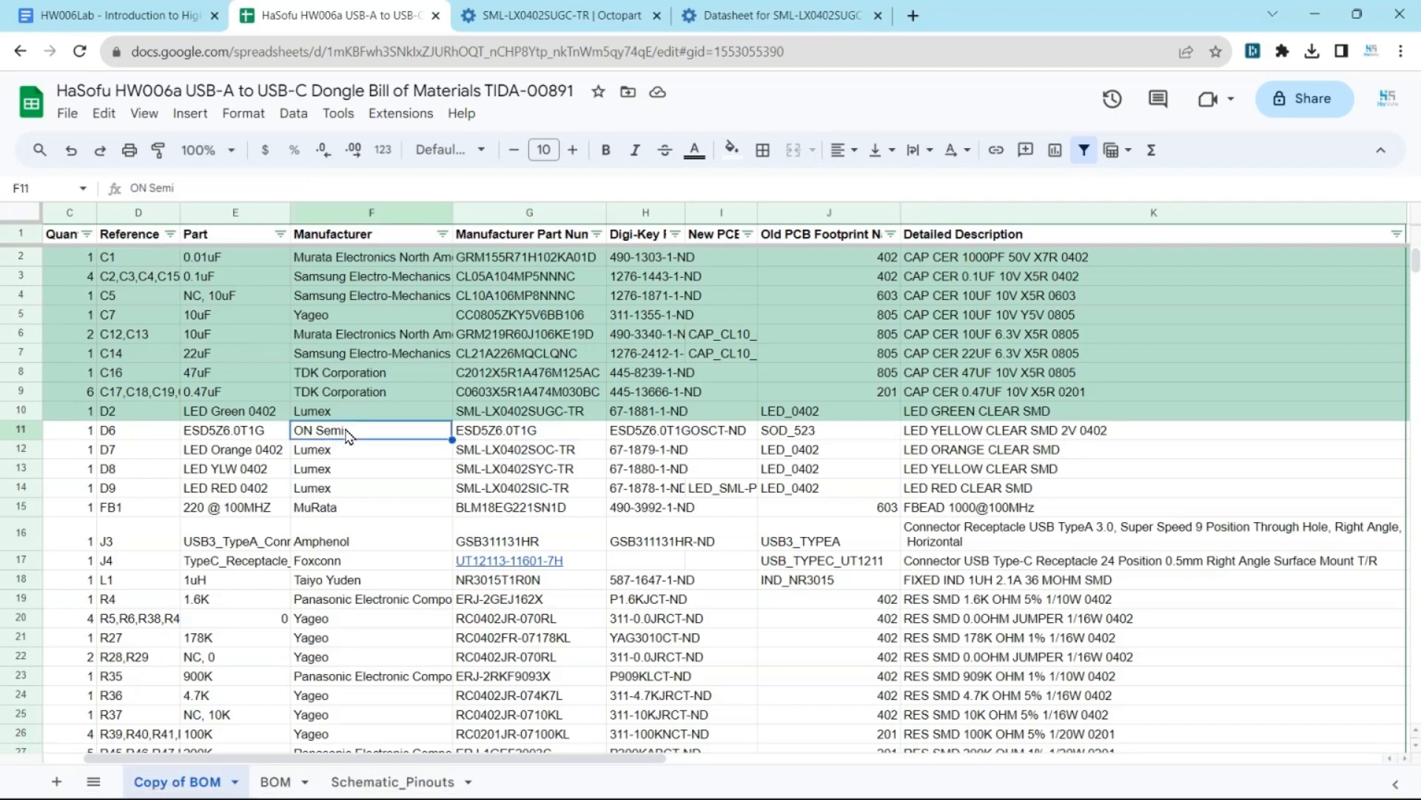
key("Down")
key("Down")
key("Down")
key("Down")
key("Up")
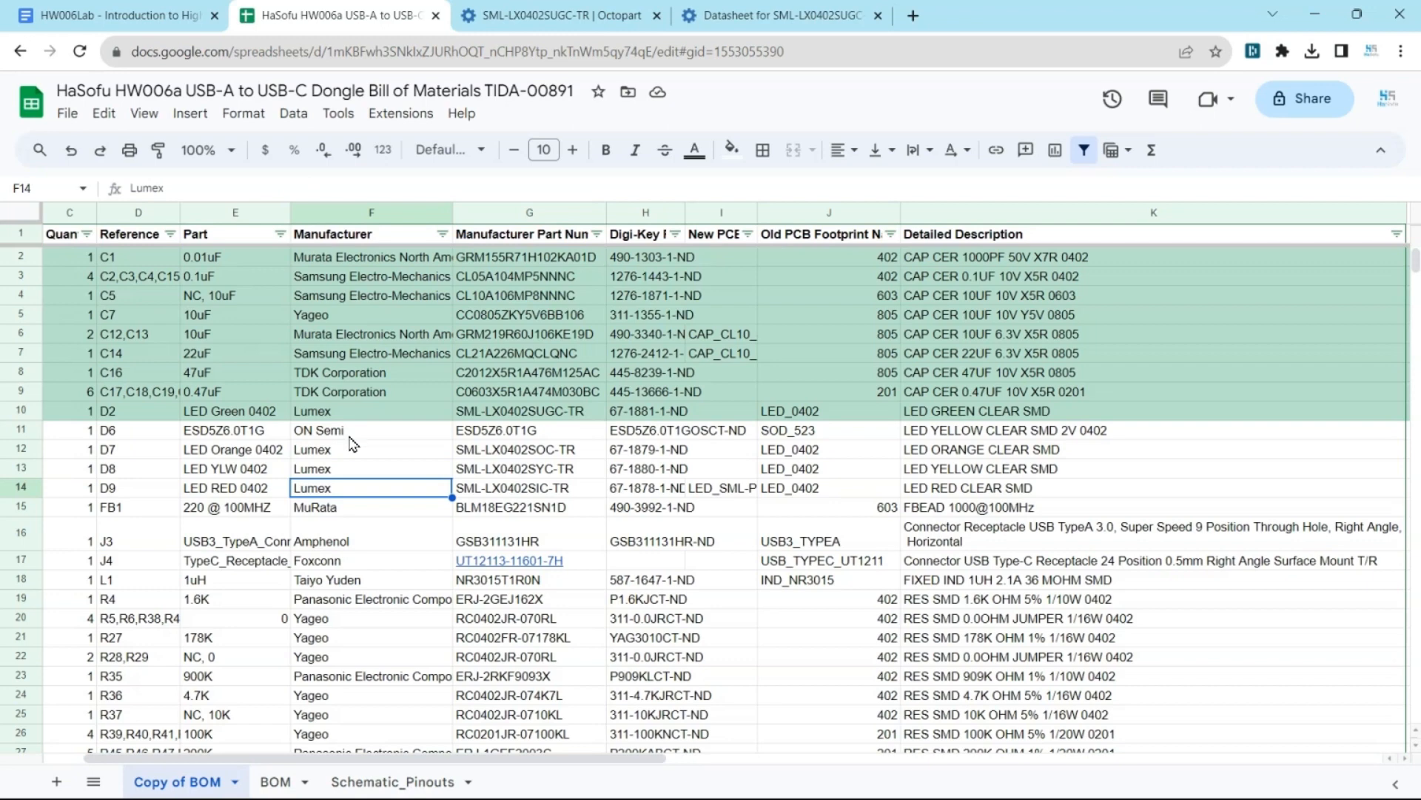
Mark D6 as in the library and select the manufacturer cell of D7, the orange LED.
left_click_drag(385, 757, 238, 638)
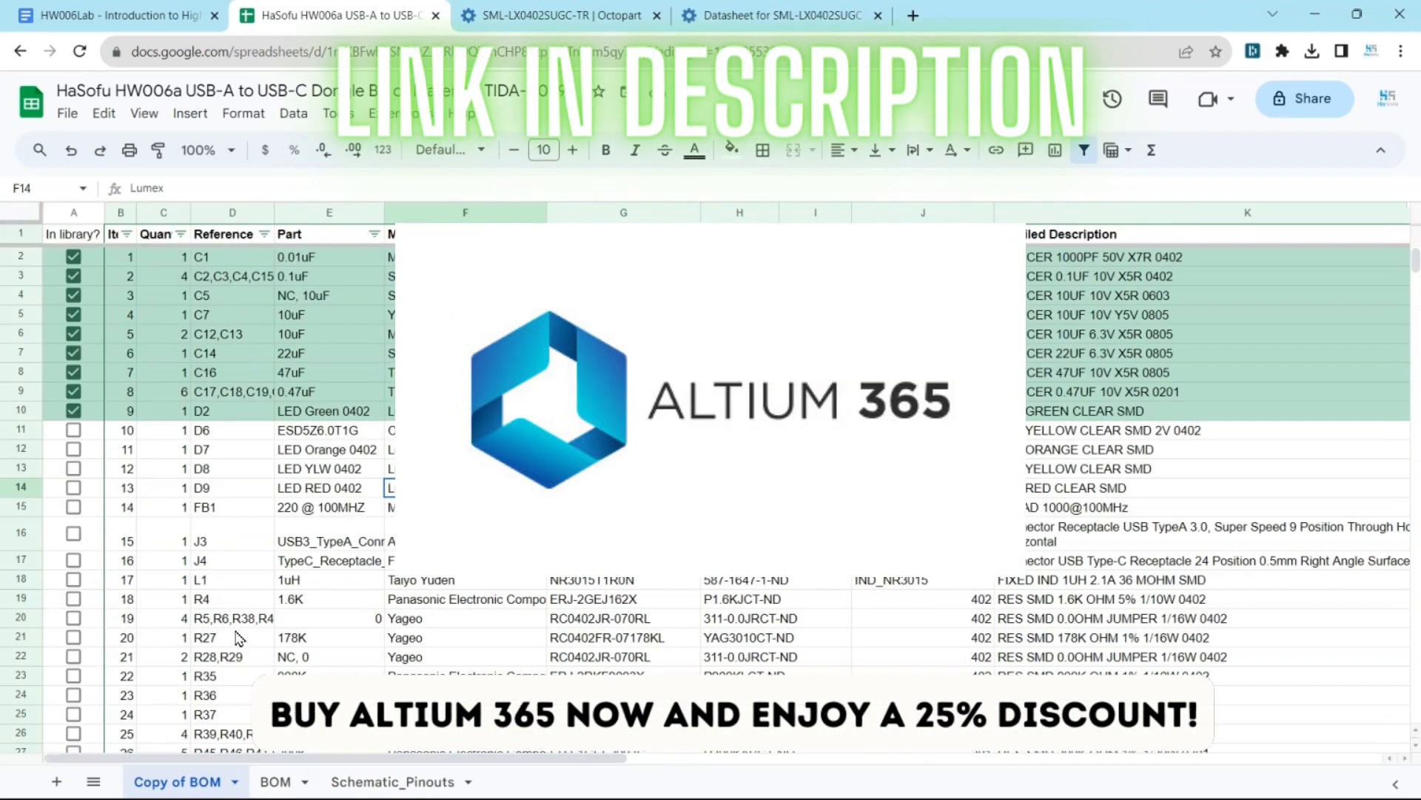
left_click(73, 430)
left_click(459, 450)
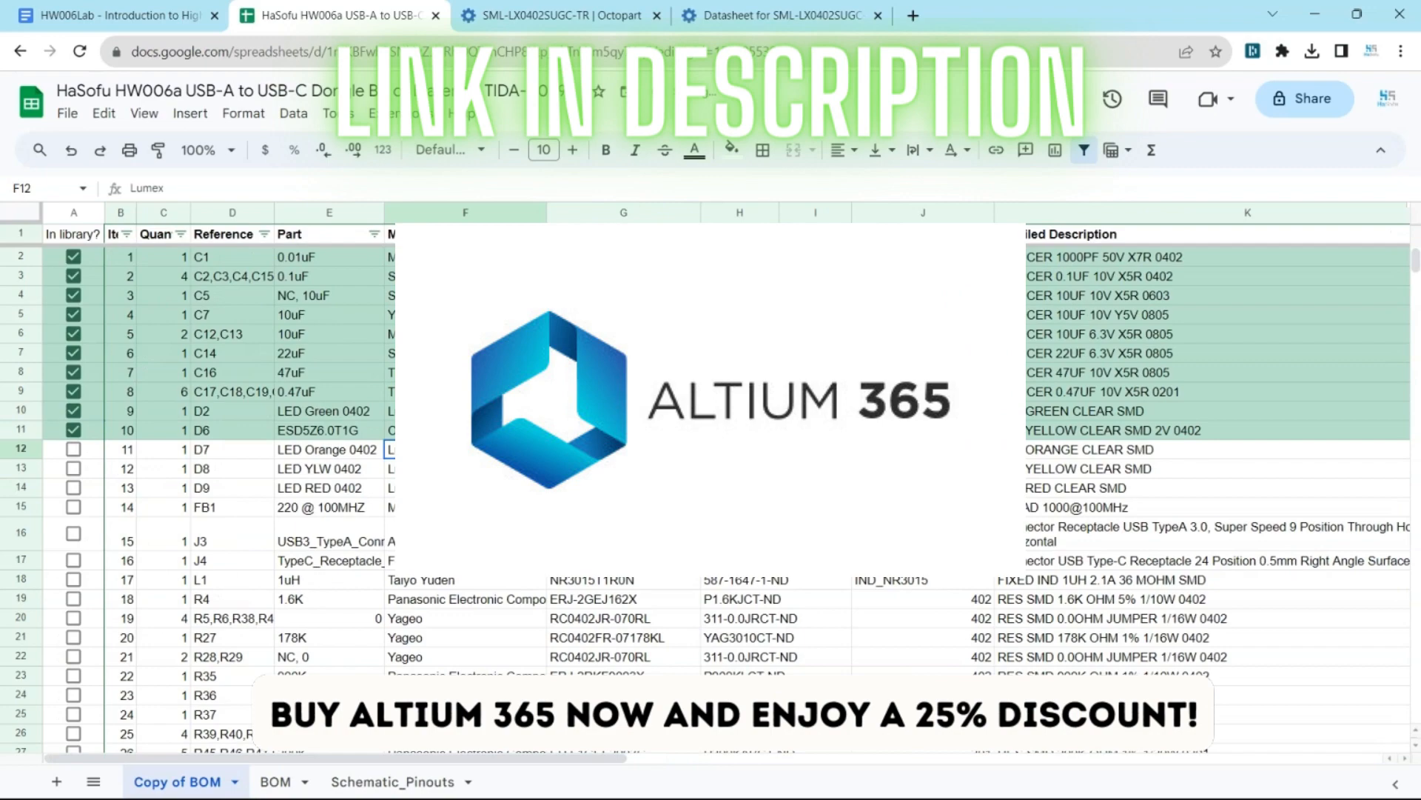